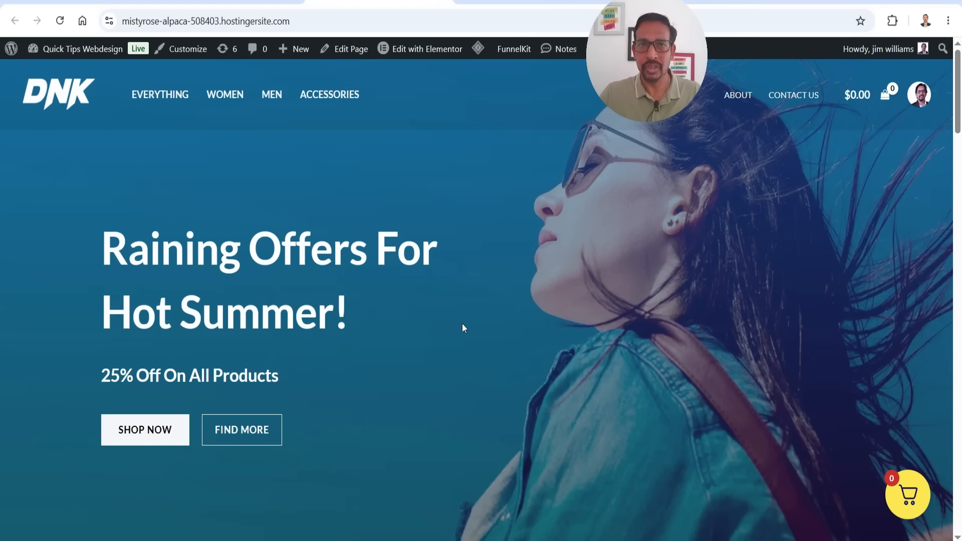
Open the WordPress dashboard and search the plugin directory for "funnelkit automation"
{"action": "left_click", "coordinate": [75, 48]}
{"action": "mouse_move", "coordinate": [38, 515]}
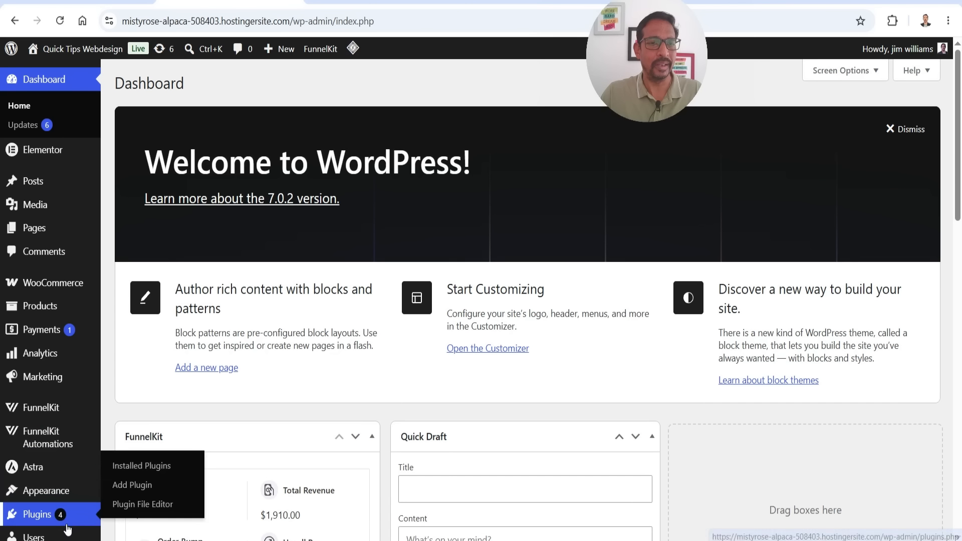
{"action": "left_click", "coordinate": [132, 486]}
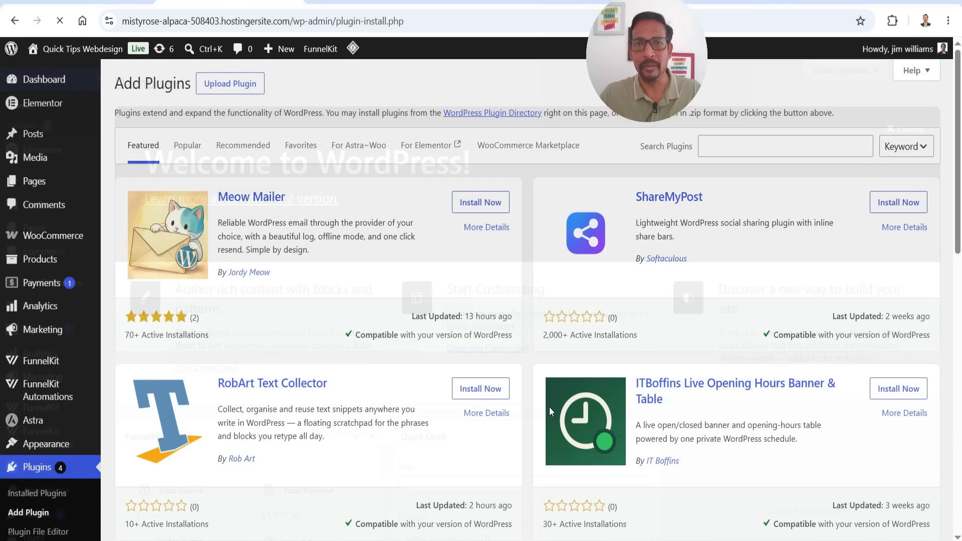
{"action": "left_click", "coordinate": [747, 145]}
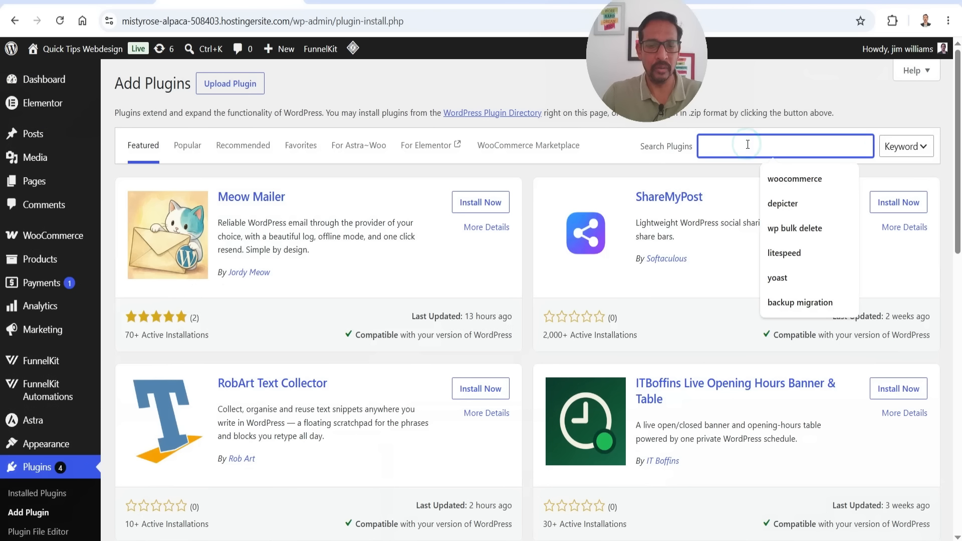
{"action": "type", "text": "funnelkit automation"}
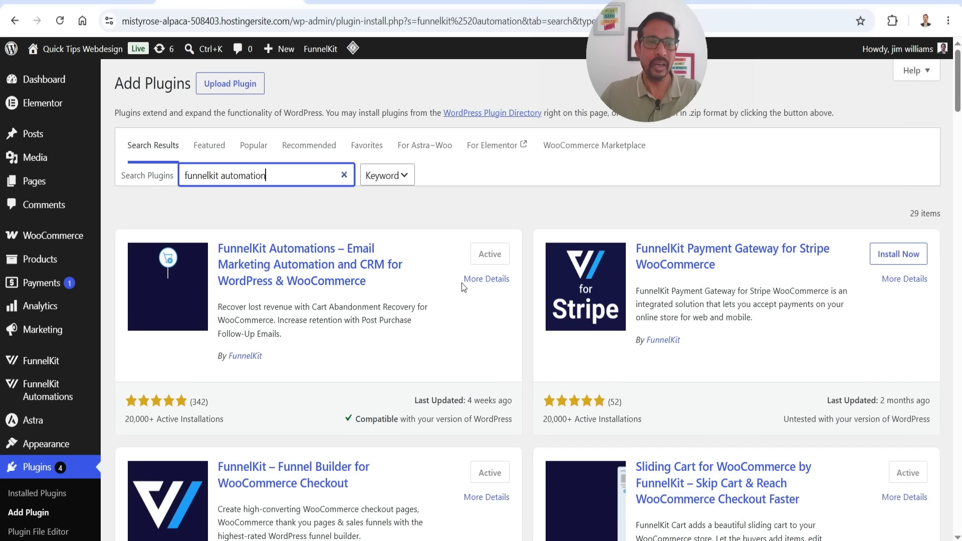
Open the automations page of FunnelKit Automations and start creating a new automation
{"action": "mouse_move", "coordinate": [27, 403]}
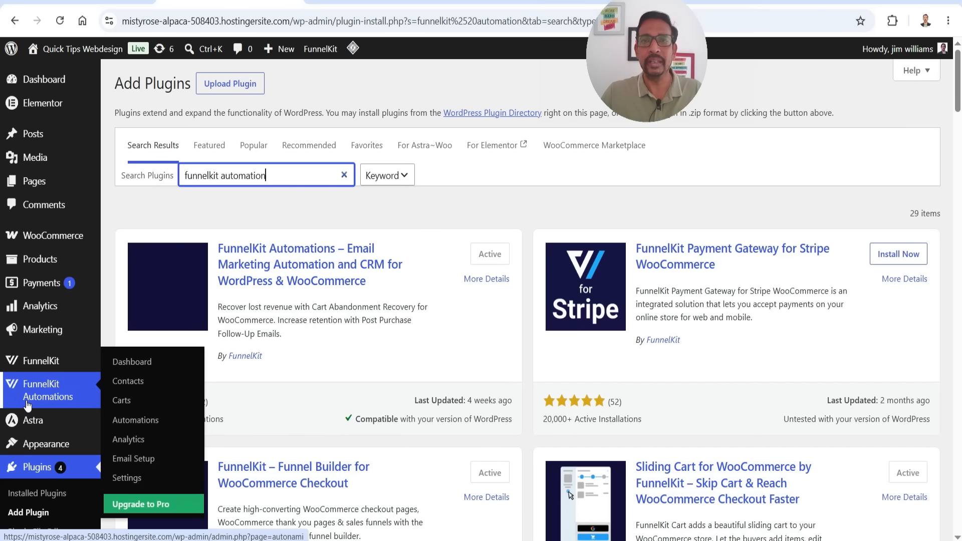
{"action": "left_click", "coordinate": [27, 403]}
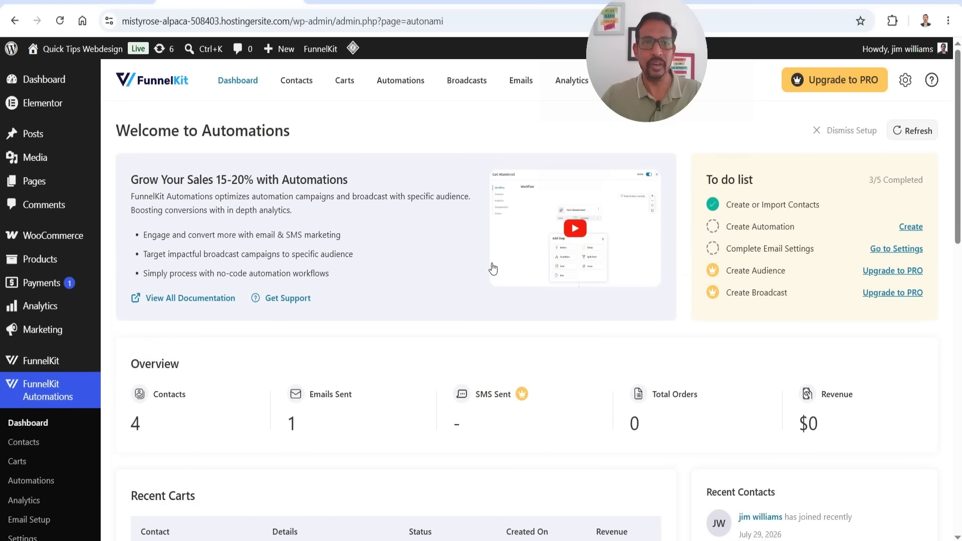
{"action": "scroll", "coordinate": [459, 243], "scroll_direction": "down", "scroll_amount": 1}
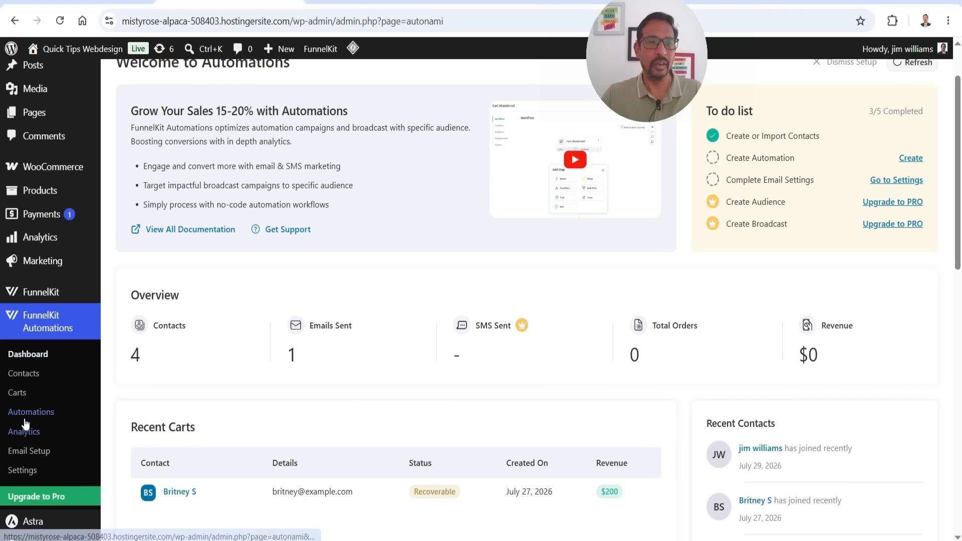
{"action": "left_click", "coordinate": [27, 419]}
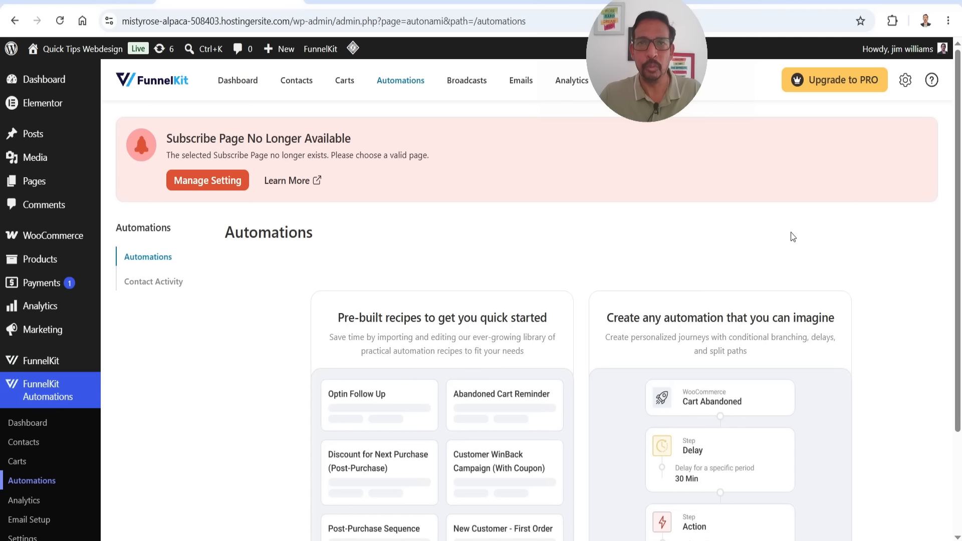
{"action": "scroll", "coordinate": [865, 224], "scroll_direction": "down", "scroll_amount": 3}
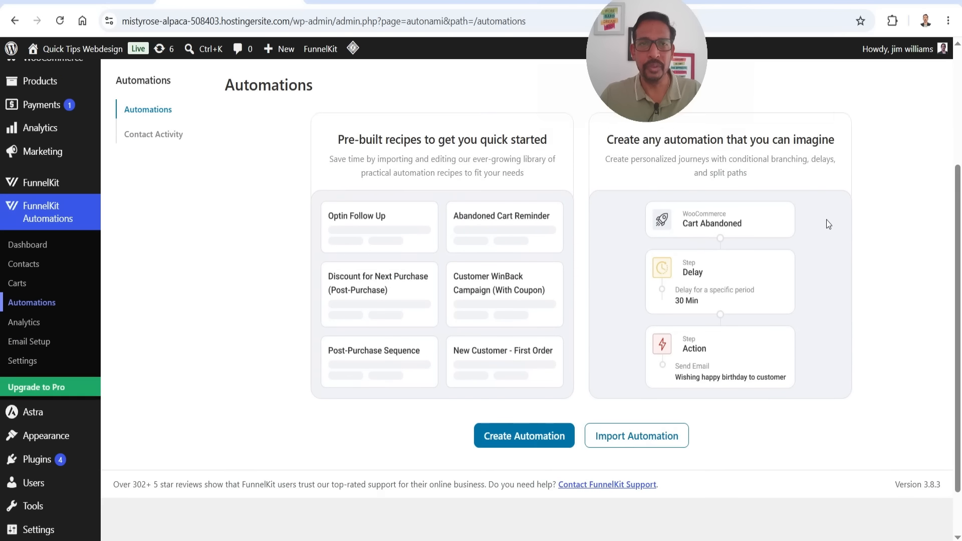
{"action": "scroll", "coordinate": [827, 222], "scroll_direction": "up", "scroll_amount": 3}
{"action": "scroll", "coordinate": [827, 223], "scroll_direction": "down", "scroll_amount": 3}
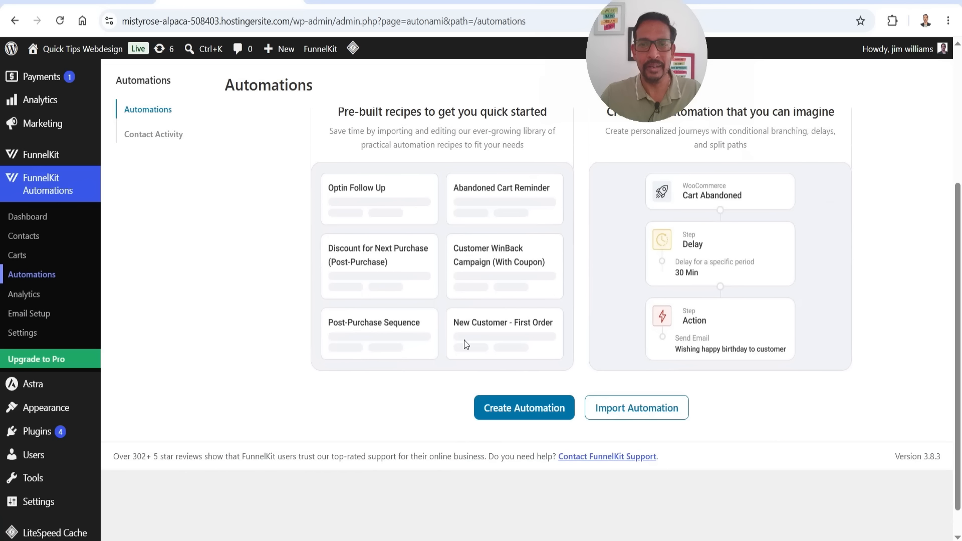
{"action": "left_click", "coordinate": [517, 420]}
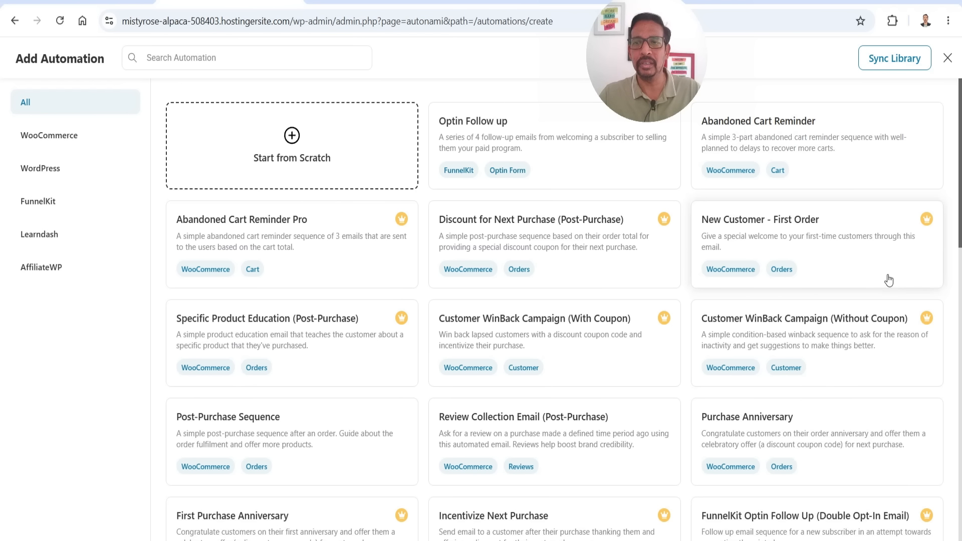
Browse the automation recipe library and open the Abandoned Cart Reminder recipe
{"action": "scroll", "coordinate": [889, 279], "scroll_direction": "down", "scroll_amount": 10}
{"action": "scroll", "coordinate": [849, 323], "scroll_direction": "down", "scroll_amount": 5}
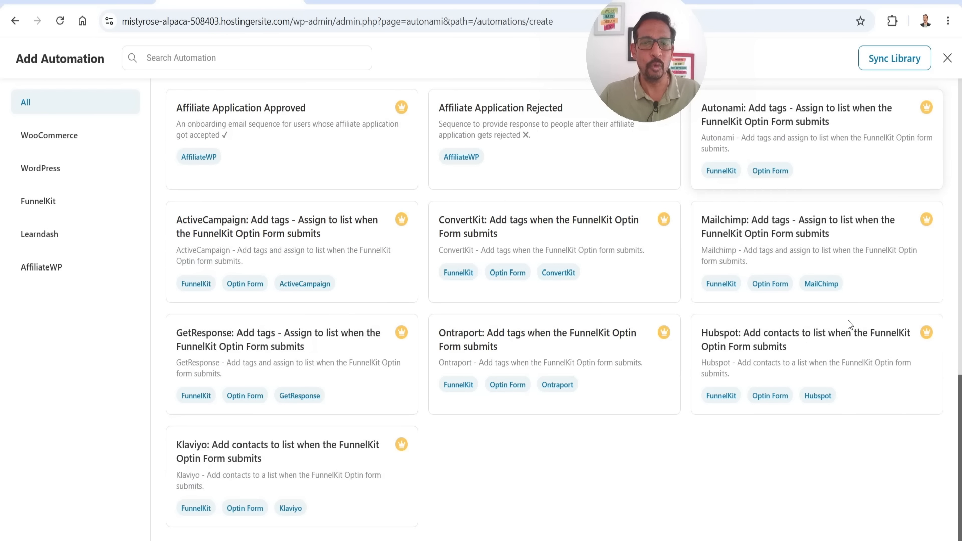
{"action": "scroll", "coordinate": [851, 326], "scroll_direction": "up", "scroll_amount": 15}
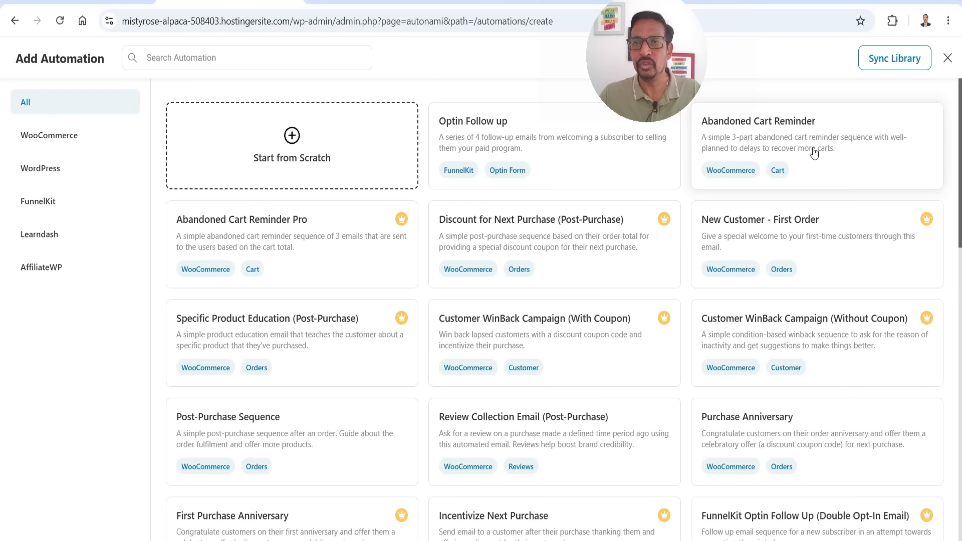
{"action": "left_click", "coordinate": [845, 141]}
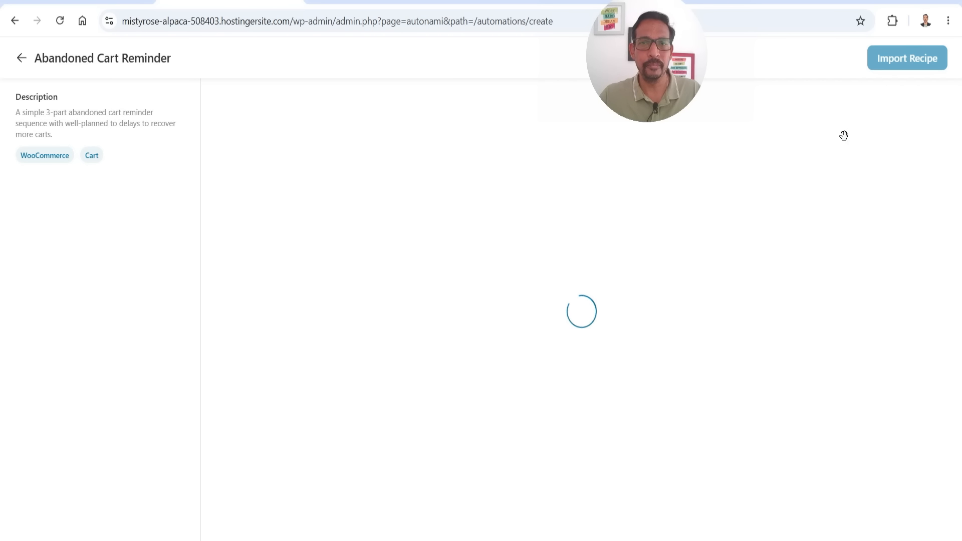
Examine the Abandoned Cart Reminder recipe's workflow from the cart trigger through its delays and email actions
{"action": "left_click_drag", "start_coordinate": [776, 228], "coordinate": [593, 242]}
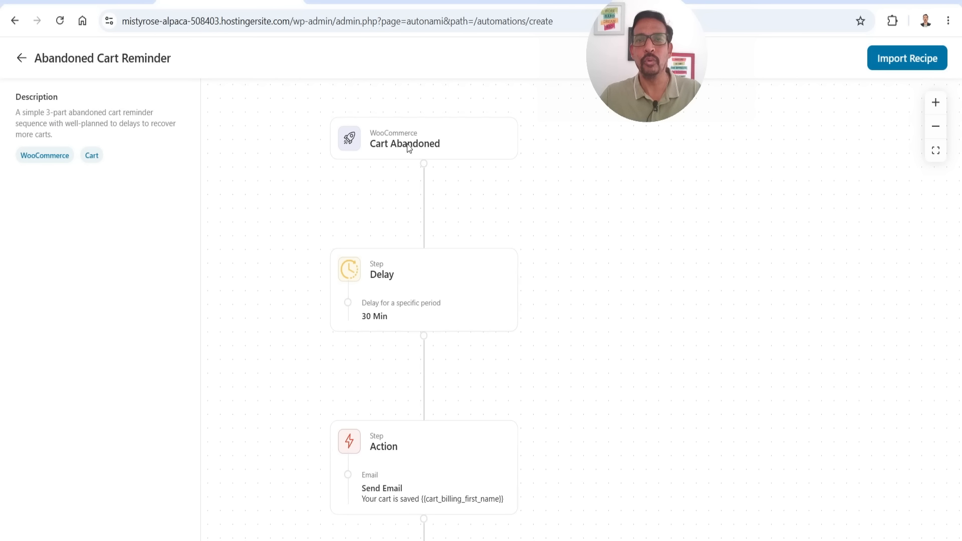
{"action": "left_click_drag", "start_coordinate": [672, 341], "coordinate": [674, 217]}
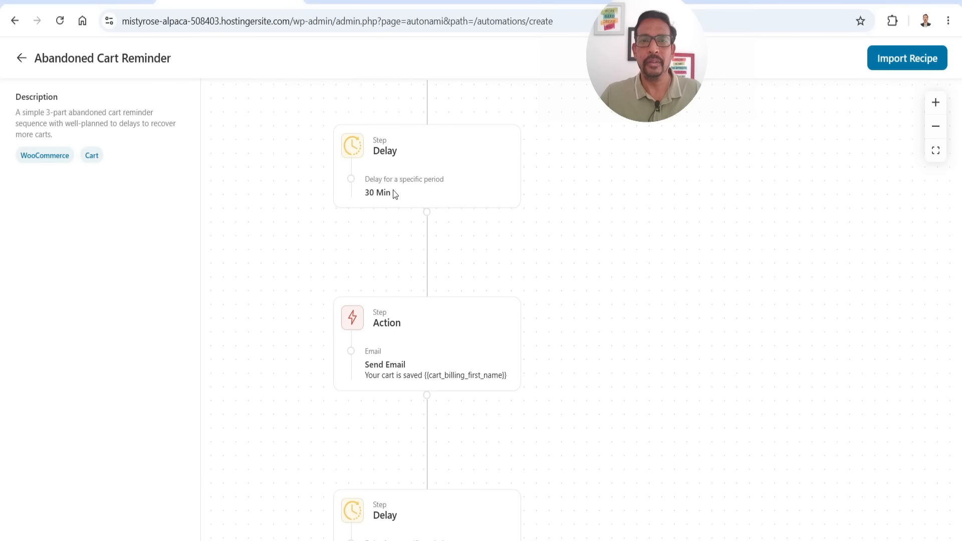
{"action": "left_click_drag", "start_coordinate": [625, 354], "coordinate": [627, 314]}
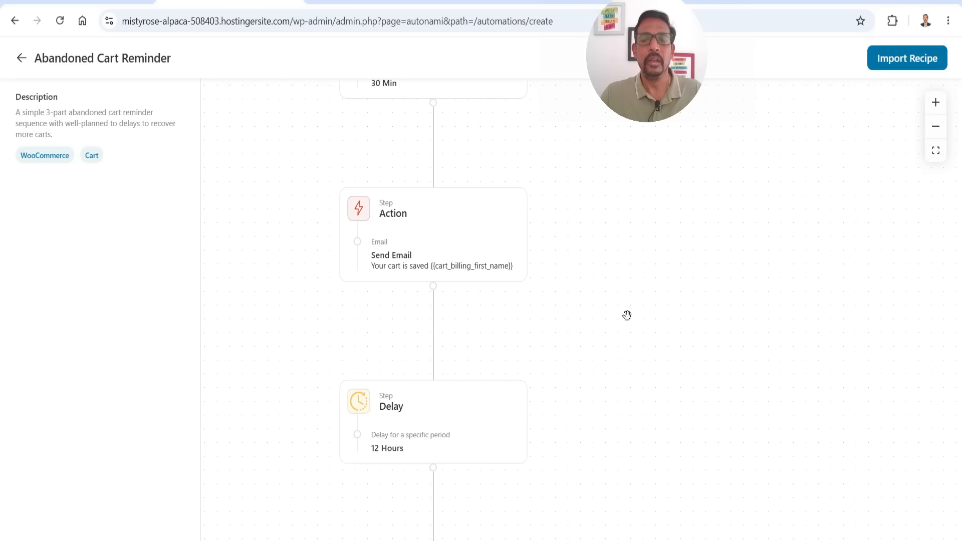
{"action": "scroll", "coordinate": [627, 315], "scroll_direction": "down", "scroll_amount": 3}
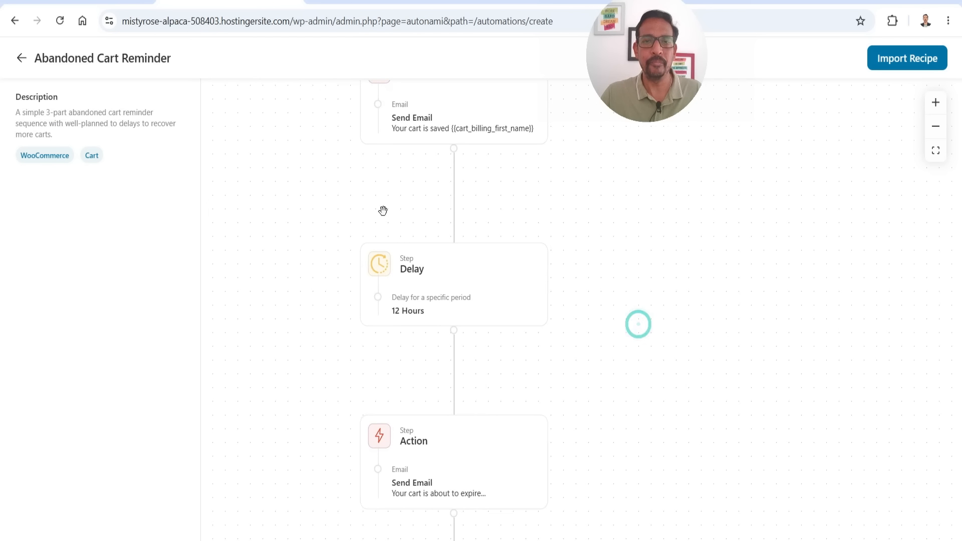
{"action": "left_click_drag", "start_coordinate": [643, 369], "coordinate": [616, 232]}
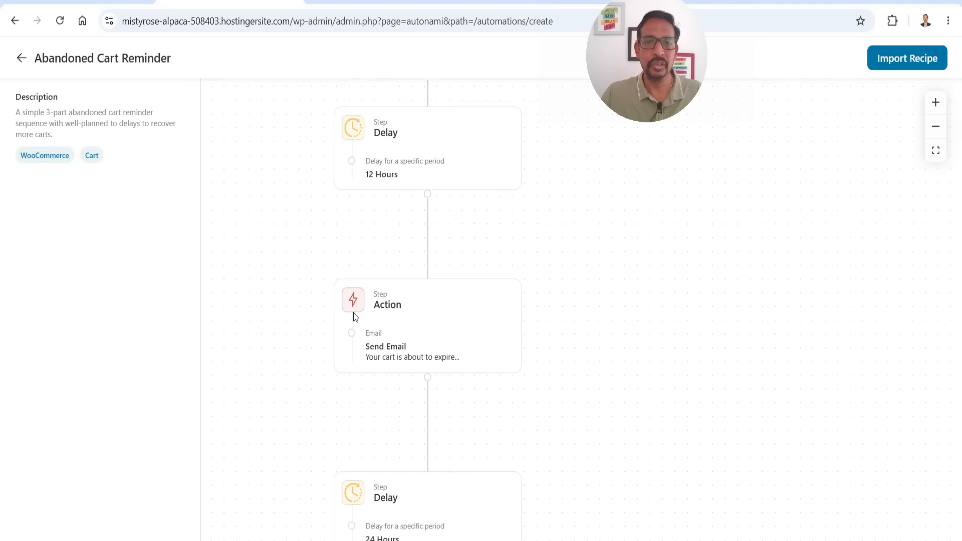
{"action": "left_click_drag", "start_coordinate": [621, 350], "coordinate": [612, 159]}
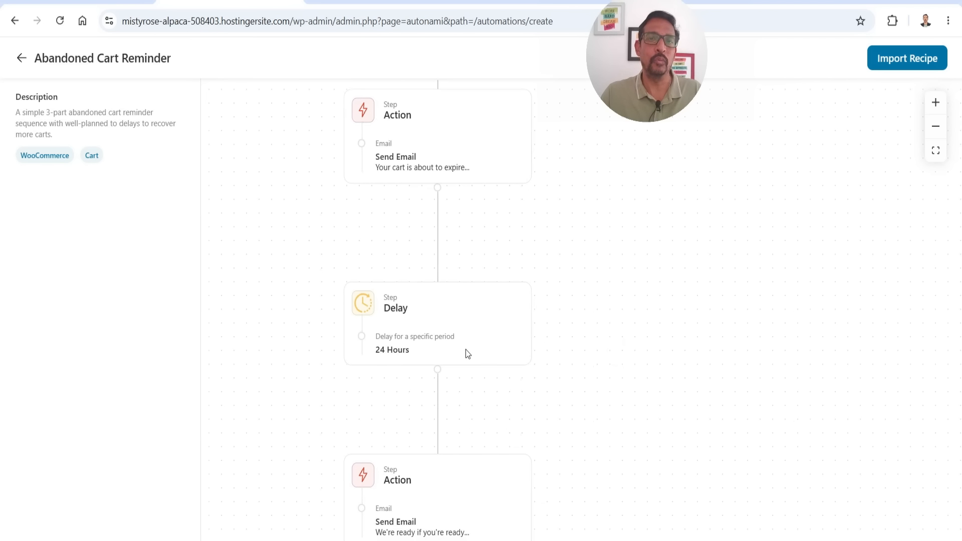
{"action": "left_click_drag", "start_coordinate": [560, 345], "coordinate": [578, 230]}
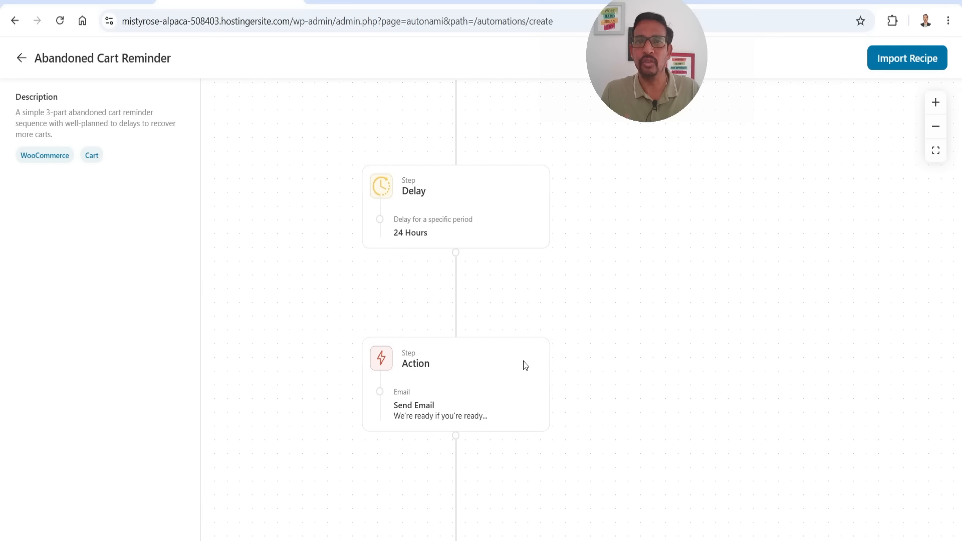
Import the Abandoned Cart Reminder recipe as an automation named "cart recovery"
{"action": "left_click", "coordinate": [913, 63]}
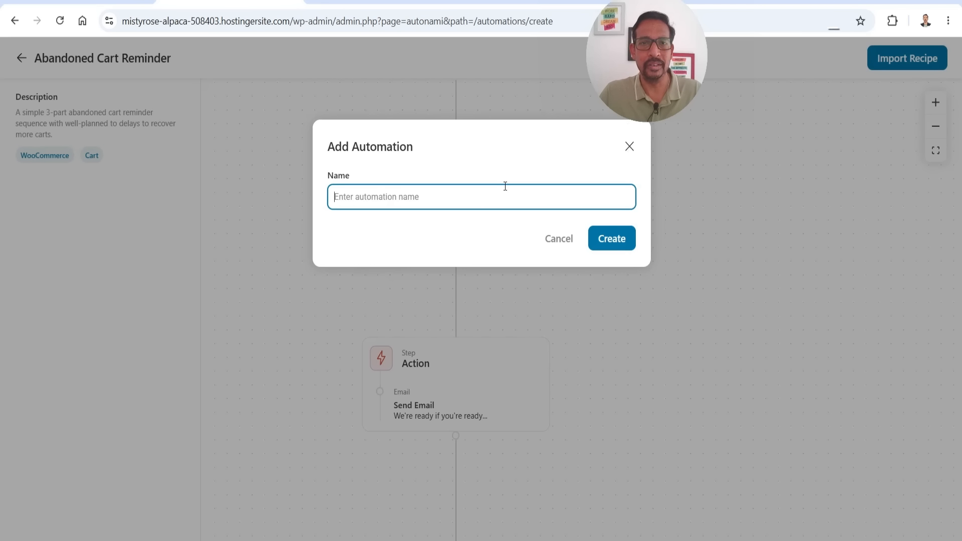
{"action": "type", "text": "cart "}
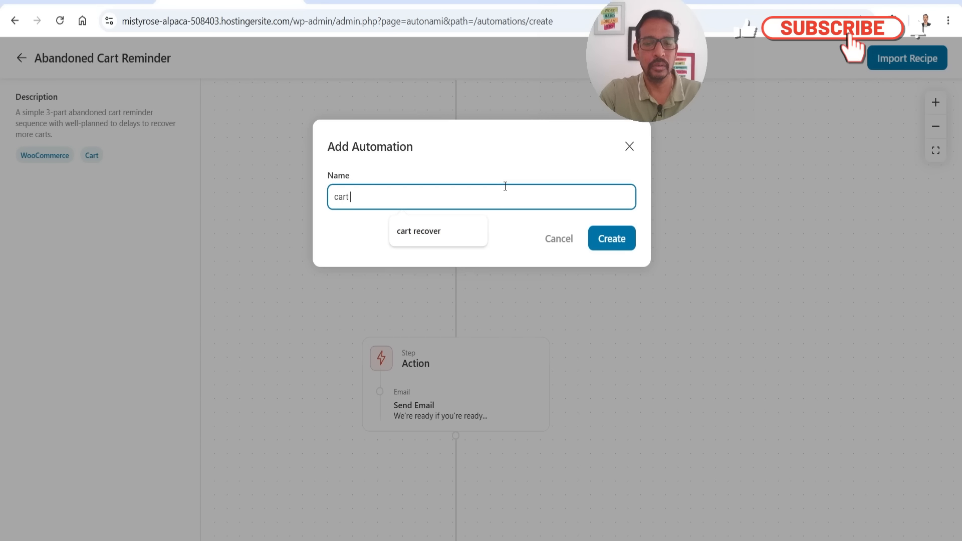
{"action": "type", "text": "recovery"}
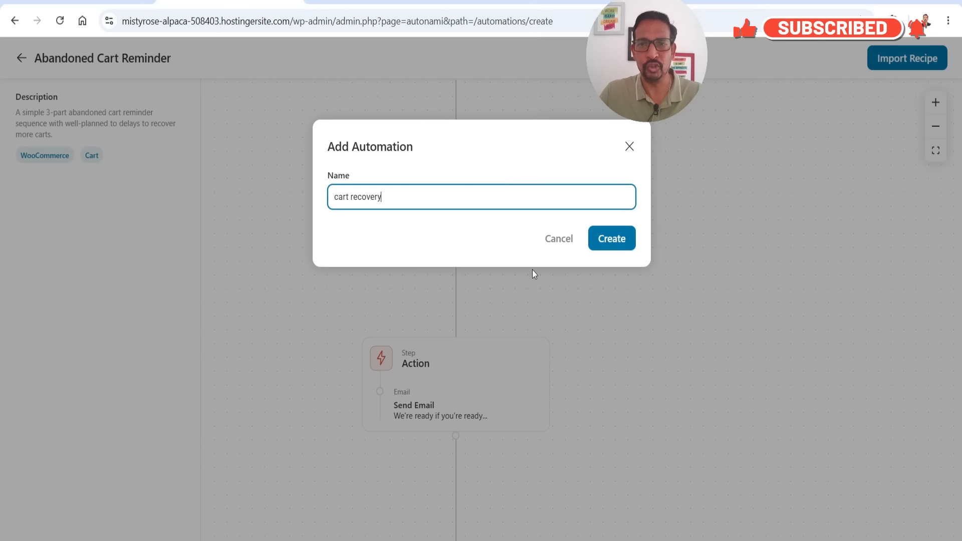
{"action": "left_click", "coordinate": [617, 244]}
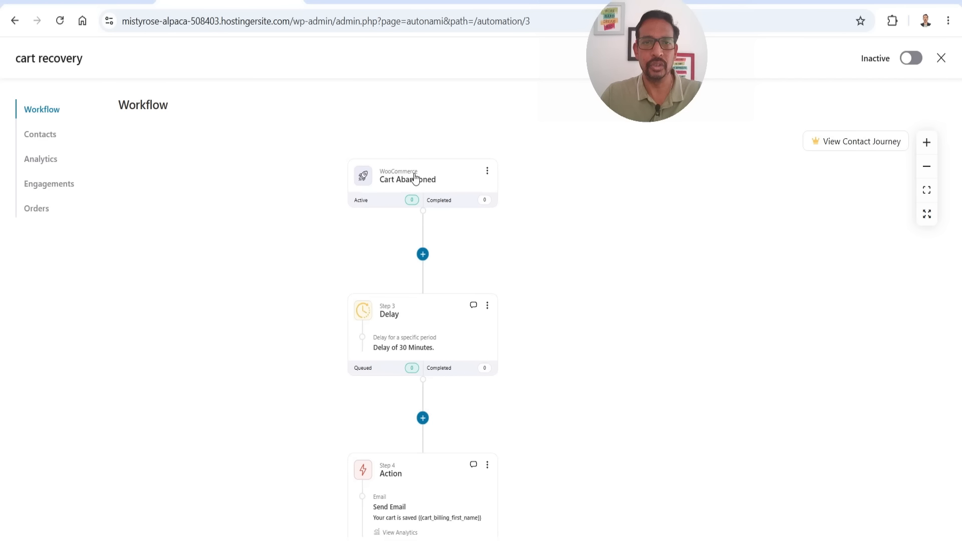
Save the Cart Abandoned trigger to run on contacts multiple times, with active contacts allowed to re-enter
{"action": "left_click", "coordinate": [389, 198]}
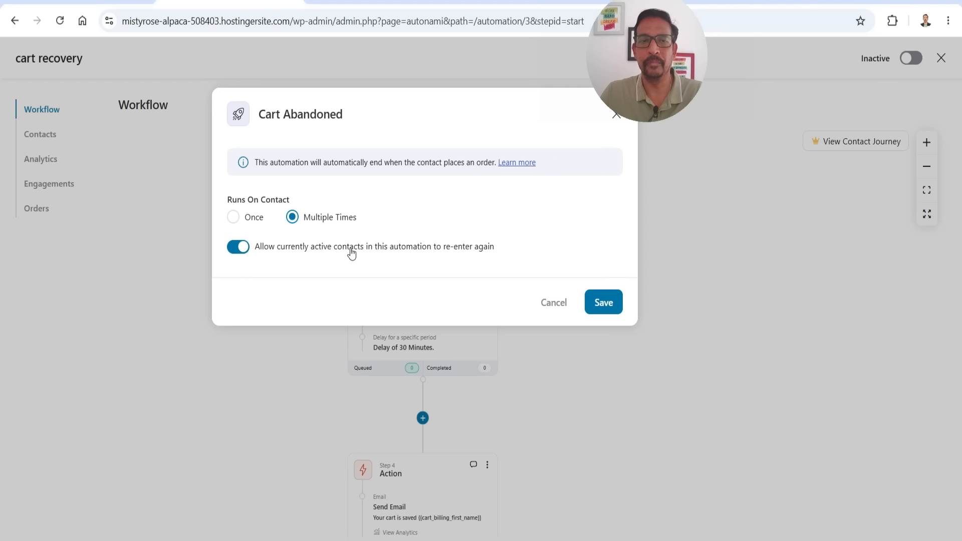
{"action": "left_click", "coordinate": [596, 306]}
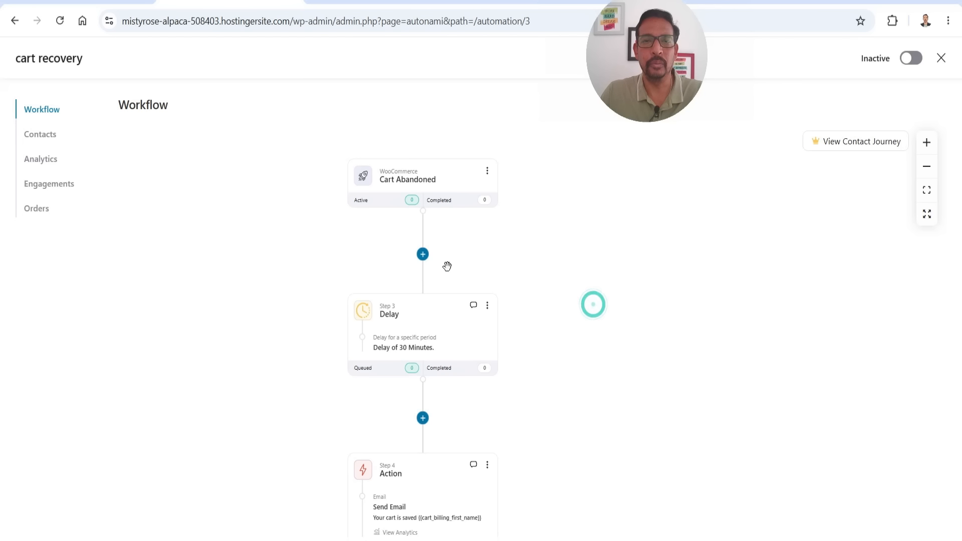
Set the first Delay step, directly after the Cart Abandoned trigger, to 1 minute and save it
{"action": "left_click_drag", "start_coordinate": [739, 342], "coordinate": [704, 321]}
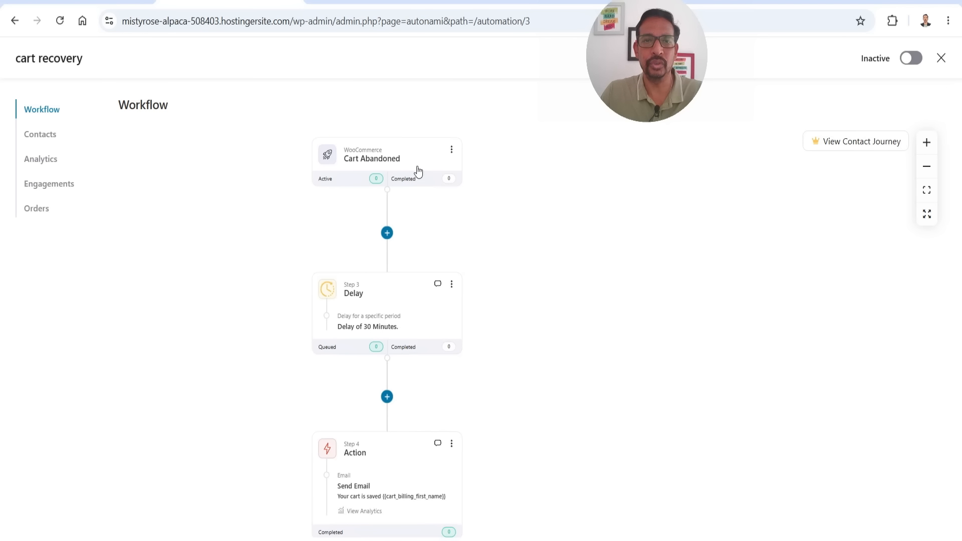
{"action": "scroll", "coordinate": [697, 361], "scroll_direction": "down", "scroll_amount": 2}
{"action": "left_click", "coordinate": [353, 225]}
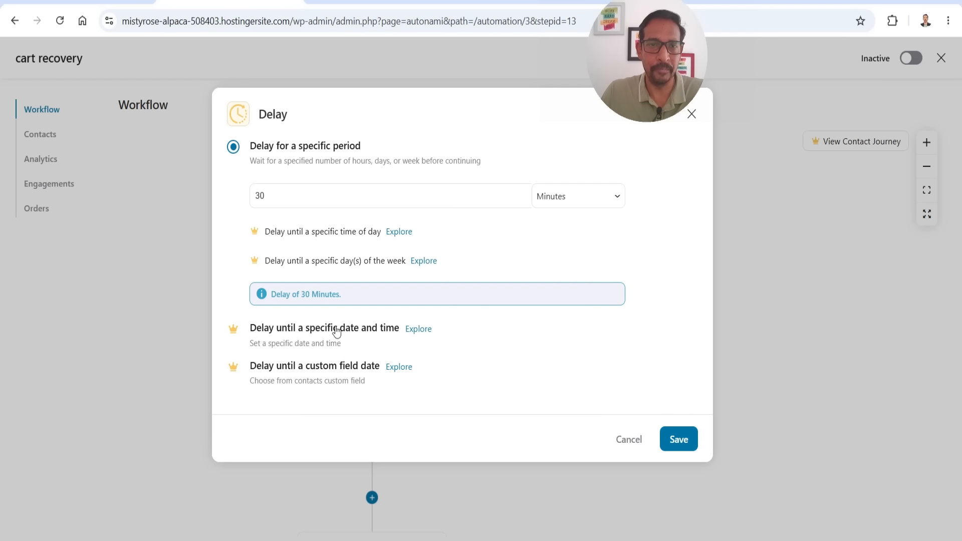
{"action": "left_click", "coordinate": [277, 195]}
{"action": "key", "text": "ctrl+a"}
{"action": "type", "text": "1"}
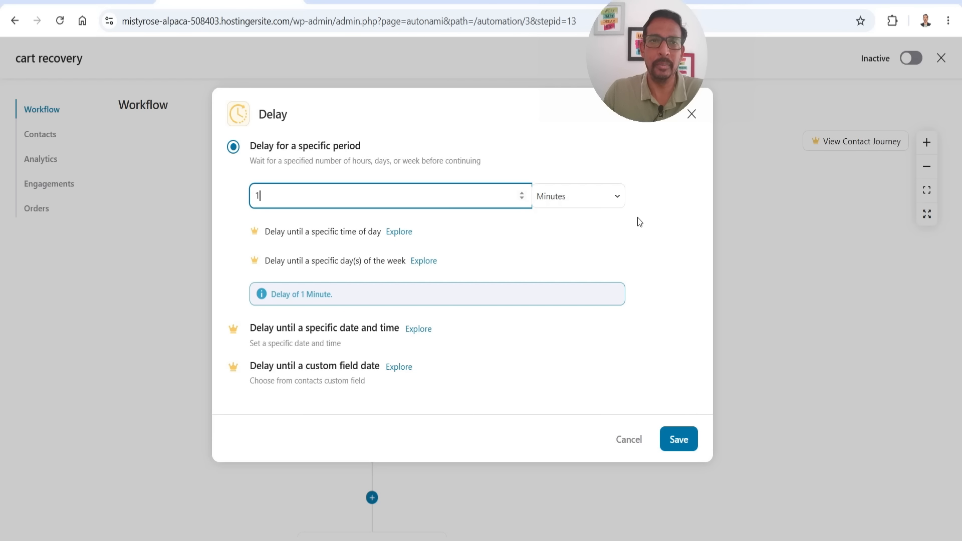
{"action": "left_click", "coordinate": [671, 443]}
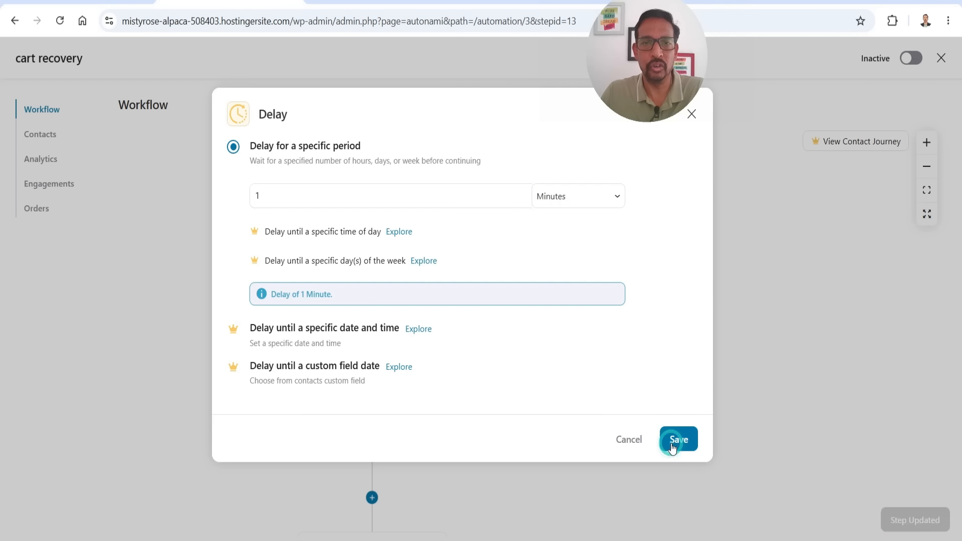
Review the Send Email action after the 1-minute delay, checking its recipient, subject, preview text, template type and message body
{"action": "left_click_drag", "start_coordinate": [640, 394], "coordinate": [631, 271]}
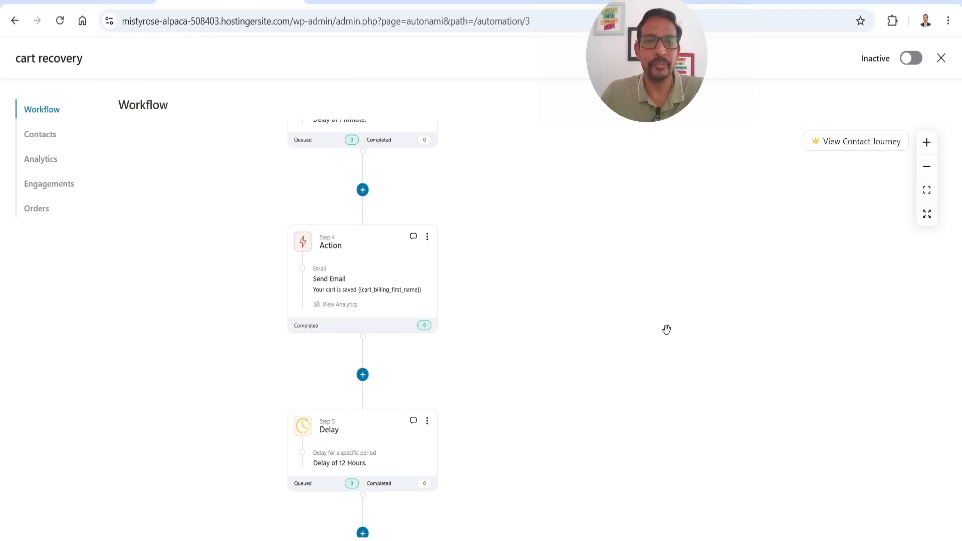
{"action": "left_click", "coordinate": [353, 269]}
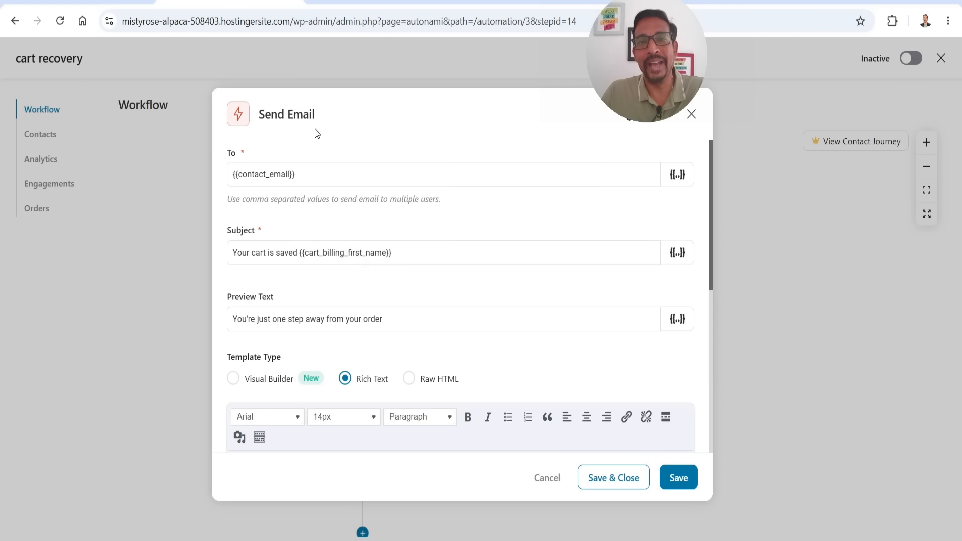
{"action": "triple_click", "coordinate": [314, 179]}
{"action": "left_click", "coordinate": [314, 178]}
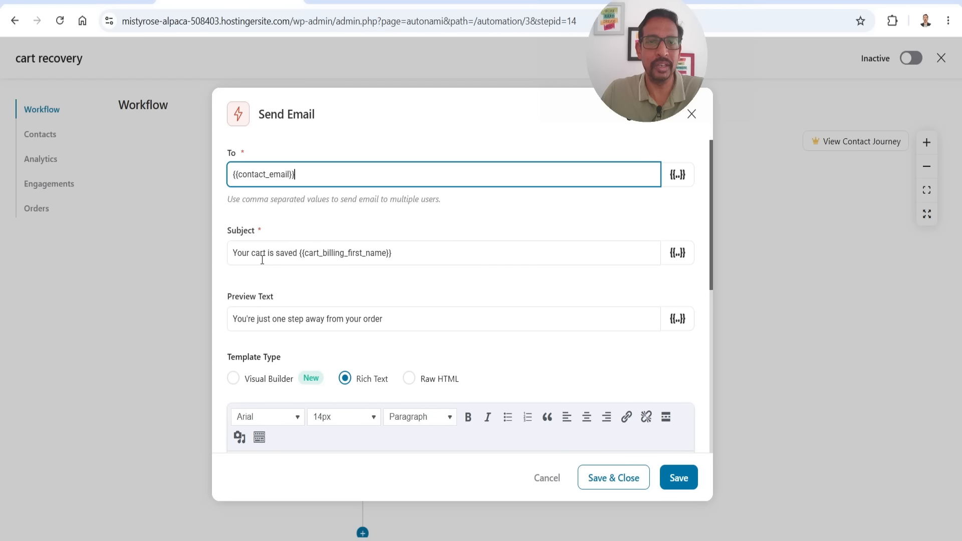
{"action": "left_click_drag", "start_coordinate": [383, 287], "coordinate": [383, 269]}
{"action": "left_click", "coordinate": [309, 247]}
{"action": "scroll", "coordinate": [242, 258], "scroll_direction": "down", "scroll_amount": 2}
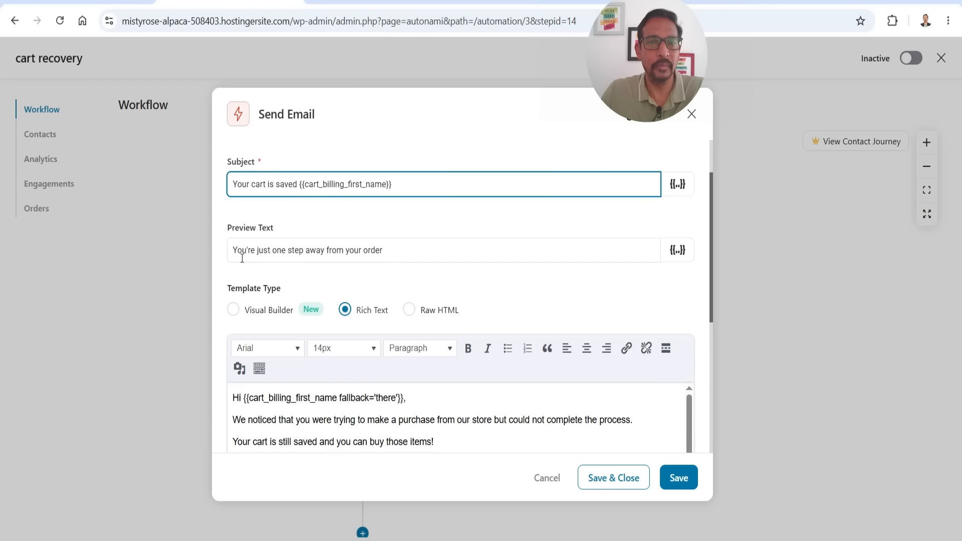
{"action": "triple_click", "coordinate": [434, 255]}
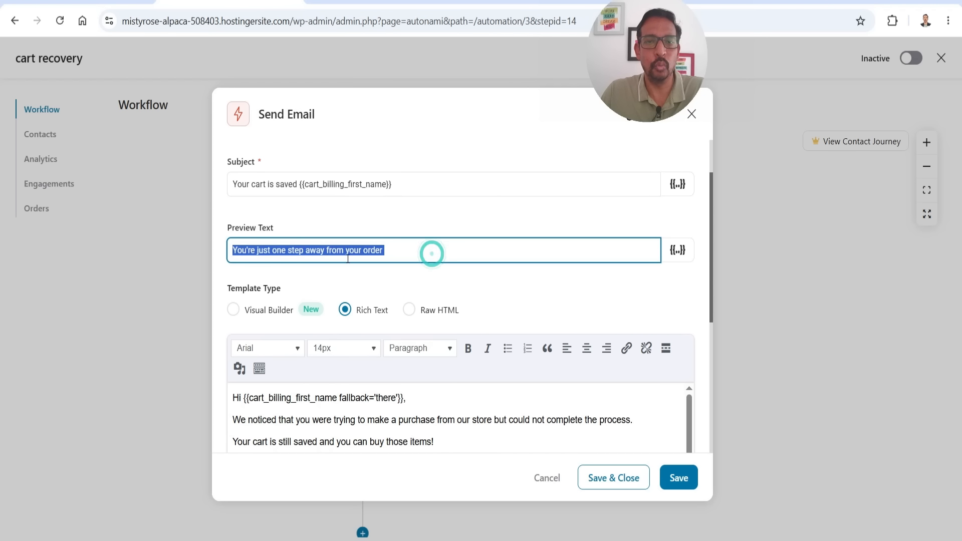
{"action": "left_click", "coordinate": [444, 255]}
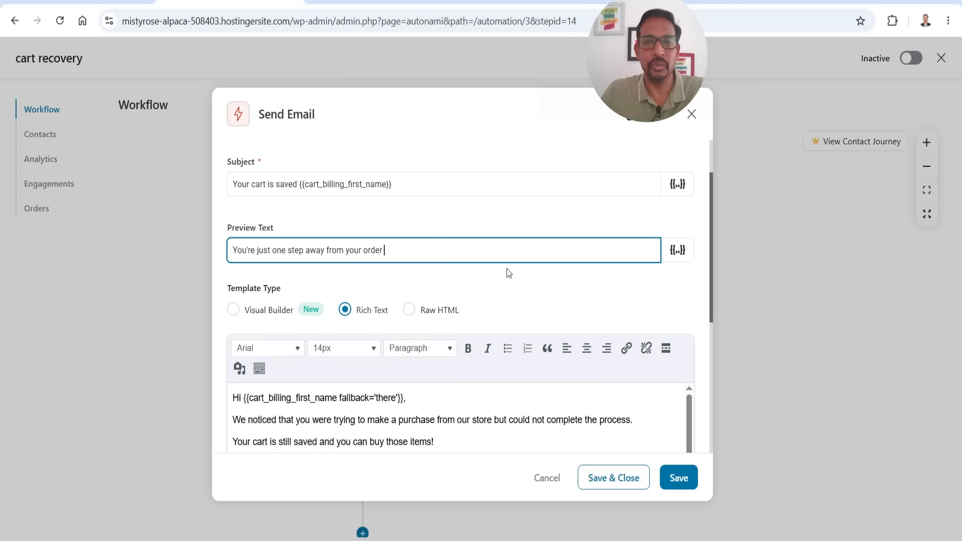
{"action": "scroll", "coordinate": [496, 275], "scroll_direction": "down", "scroll_amount": 2}
{"action": "scroll", "coordinate": [483, 226], "scroll_direction": "down", "scroll_amount": 6}
{"action": "left_click", "coordinate": [455, 221]}
{"action": "scroll", "coordinate": [535, 252], "scroll_direction": "up", "scroll_amount": 4}
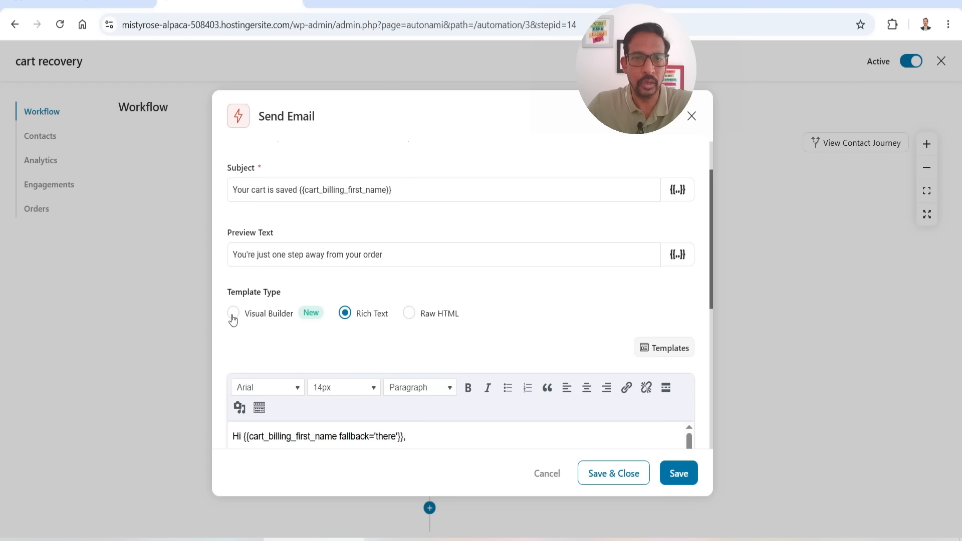
Switch the email's template type to Visual Builder and open its template gallery
{"action": "left_click", "coordinate": [233, 314]}
{"action": "scroll", "coordinate": [466, 400], "scroll_direction": "down", "scroll_amount": 1}
{"action": "left_click", "coordinate": [465, 404]}
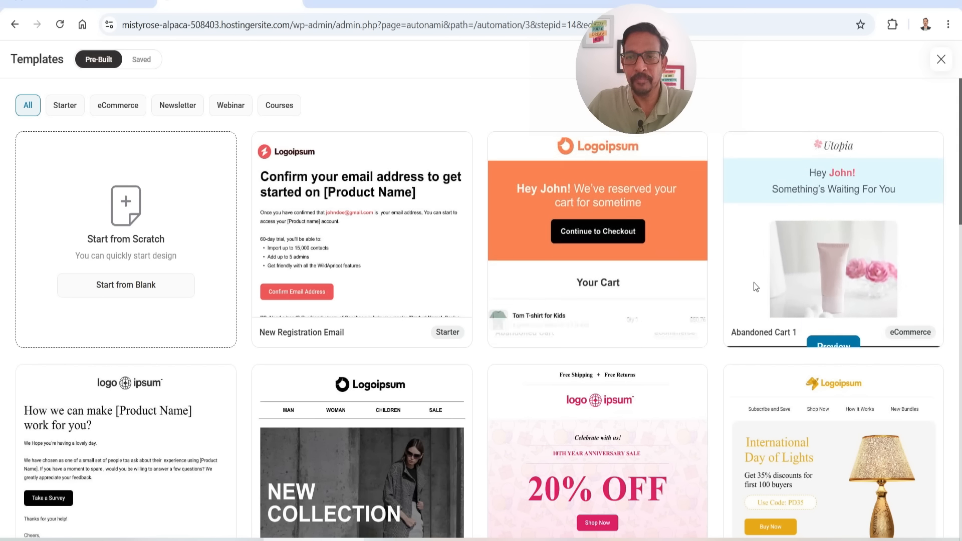
Preview the pre-built eCommerce template "Abandoned Cart" in full and import it into the email
{"action": "scroll", "coordinate": [806, 238], "scroll_direction": "down", "scroll_amount": 4}
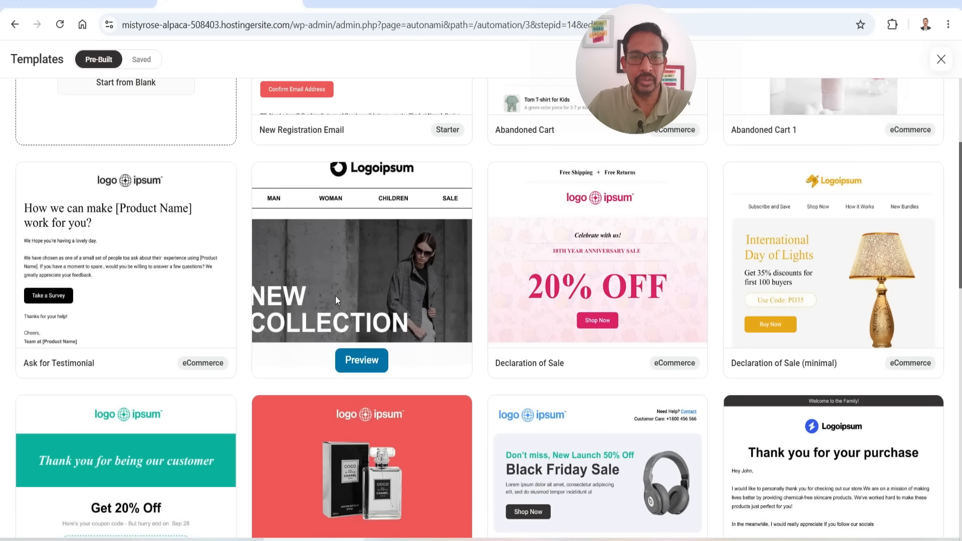
{"action": "scroll", "coordinate": [835, 253], "scroll_direction": "down", "scroll_amount": 8}
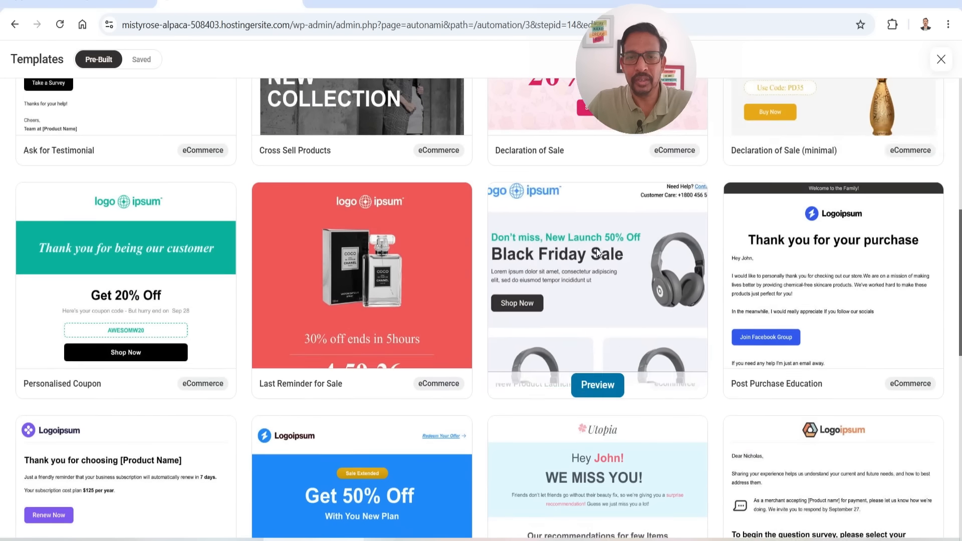
{"action": "scroll", "coordinate": [602, 239], "scroll_direction": "up", "scroll_amount": 12}
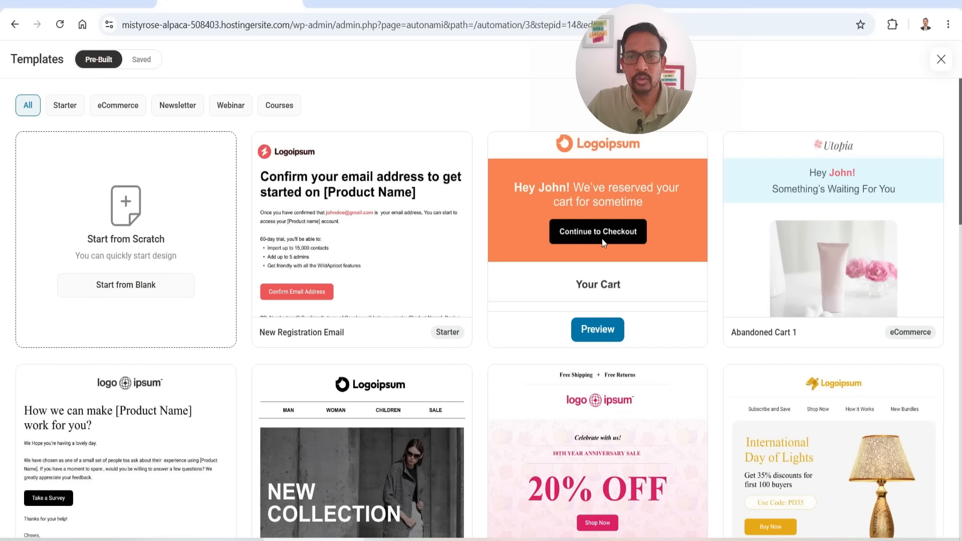
{"action": "left_click", "coordinate": [598, 329]}
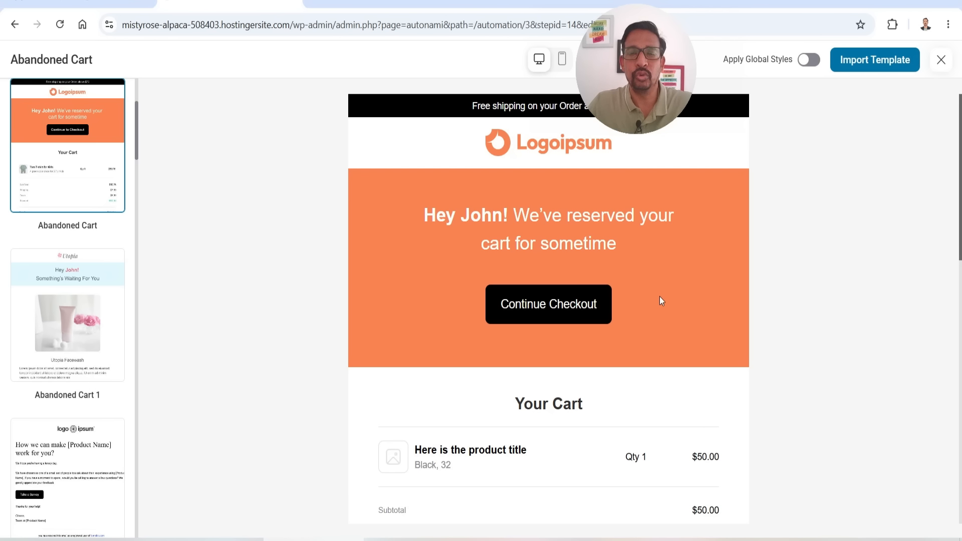
{"action": "scroll", "coordinate": [660, 288], "scroll_direction": "down", "scroll_amount": 4}
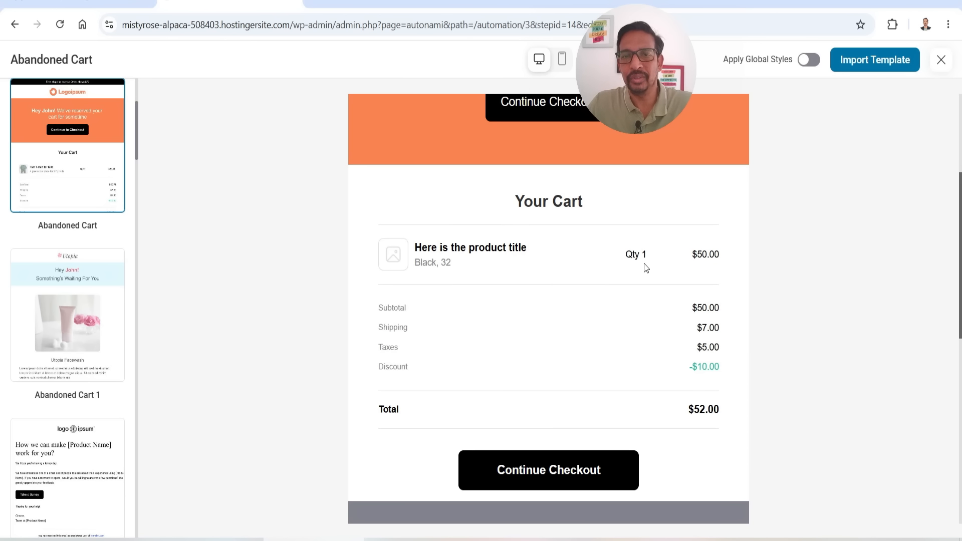
{"action": "scroll", "coordinate": [646, 268], "scroll_direction": "down", "scroll_amount": 4}
{"action": "scroll", "coordinate": [604, 283], "scroll_direction": "down", "scroll_amount": 1}
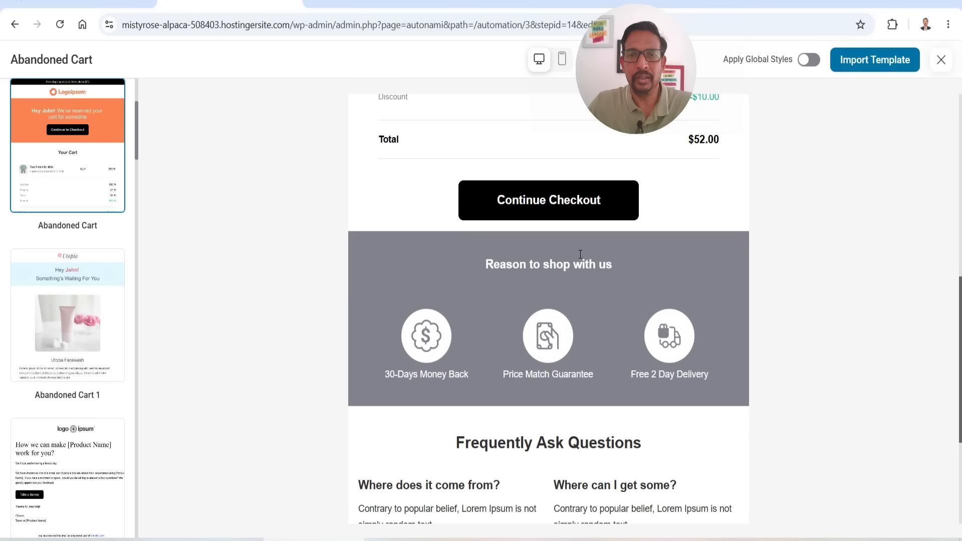
{"action": "scroll", "coordinate": [668, 301], "scroll_direction": "down", "scroll_amount": 4}
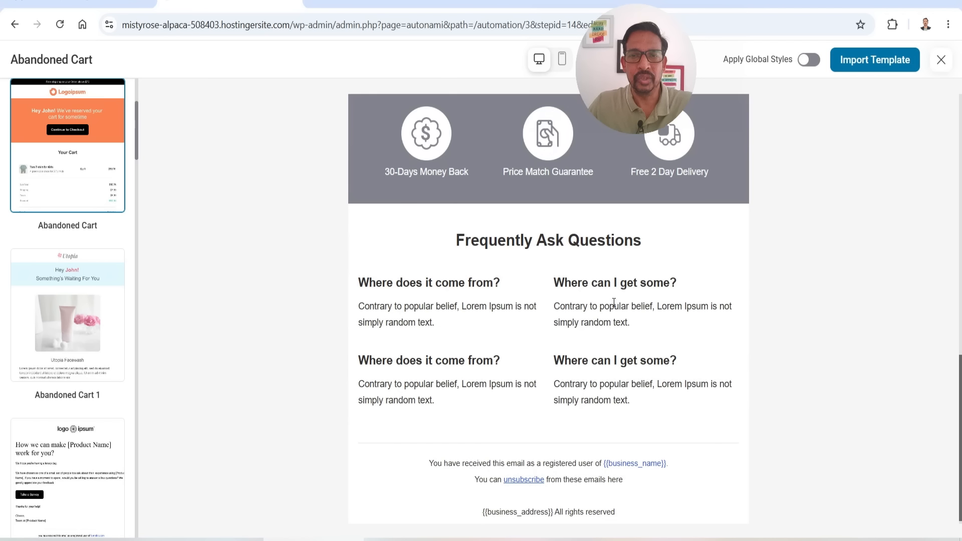
{"action": "scroll", "coordinate": [701, 312], "scroll_direction": "down", "scroll_amount": 1}
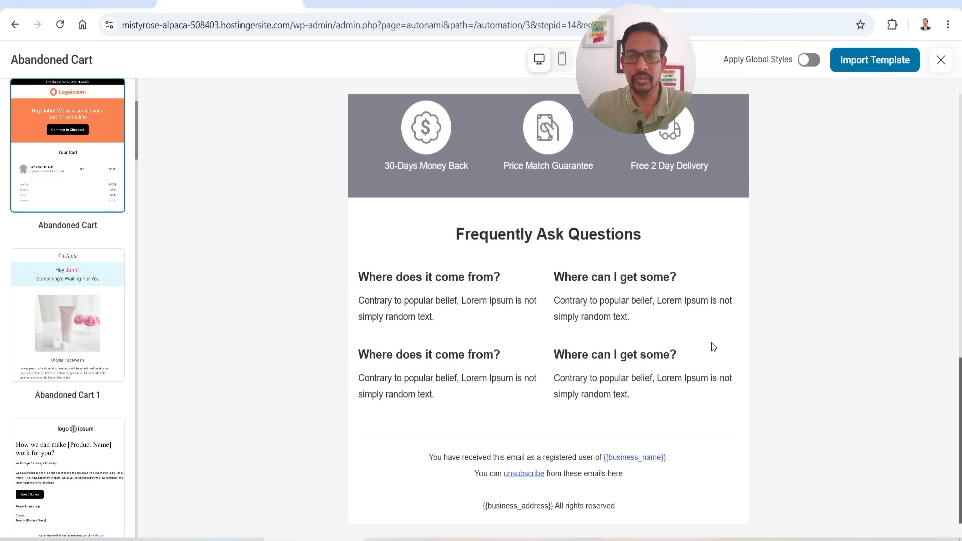
{"action": "left_click", "coordinate": [870, 64]}
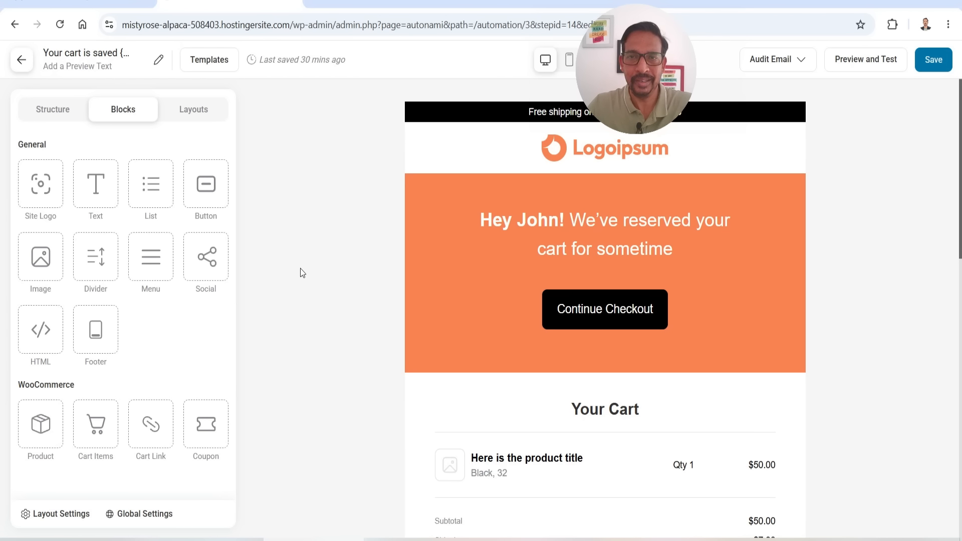
Try the left, center and right positions for the logo image at the top of the email
{"action": "left_click", "coordinate": [582, 152]}
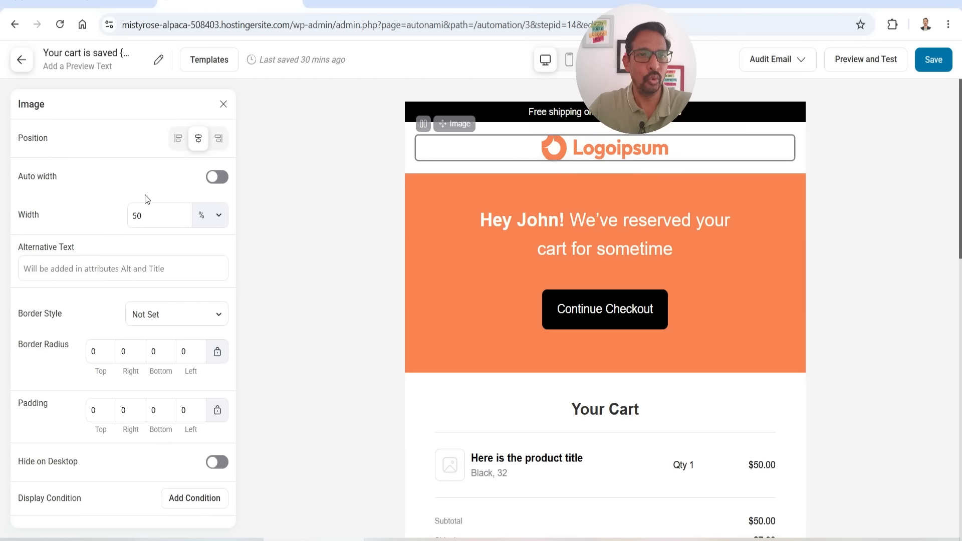
{"action": "left_click", "coordinate": [179, 136]}
{"action": "left_click", "coordinate": [198, 138]}
{"action": "left_click", "coordinate": [217, 139]}
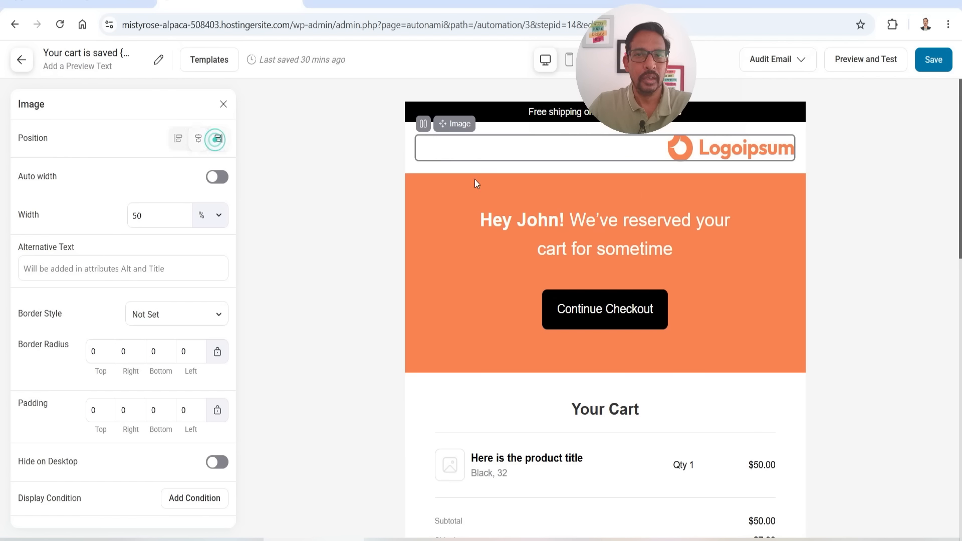
Replace the placeholder logo in the email header with the uploaded image new-logo-param-freelance.webp
{"action": "left_click", "coordinate": [594, 183]}
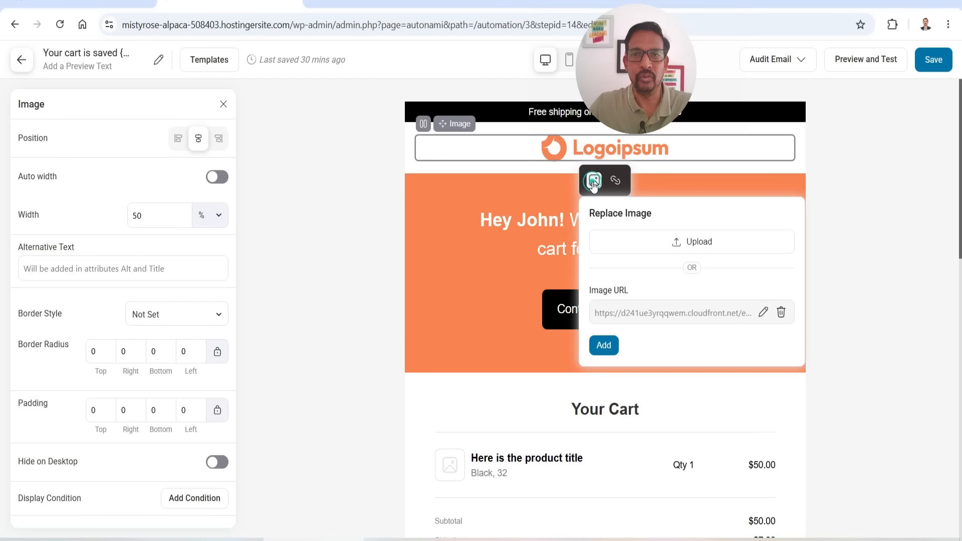
{"action": "left_click", "coordinate": [683, 242]}
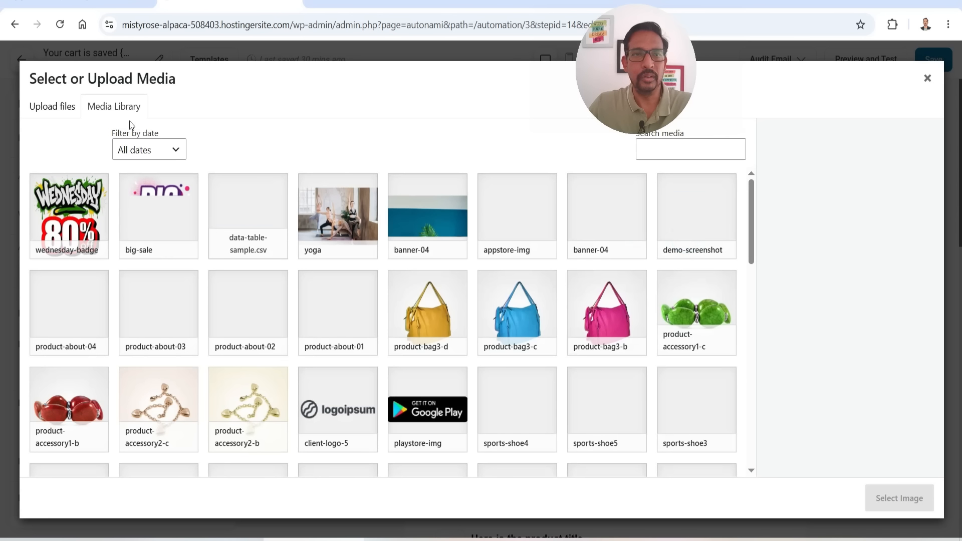
{"action": "left_click", "coordinate": [67, 110]}
{"action": "left_click", "coordinate": [488, 299]}
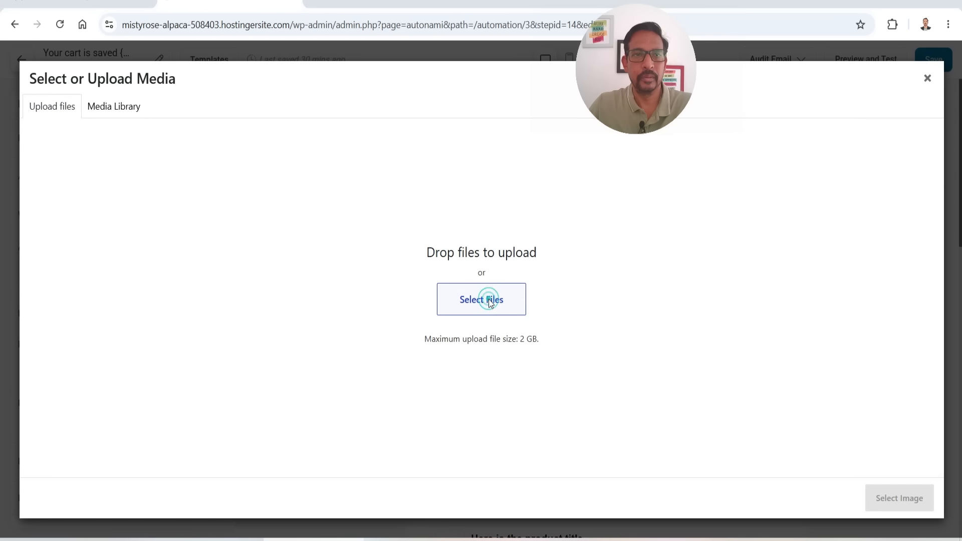
{"action": "double_click", "coordinate": [449, 253]}
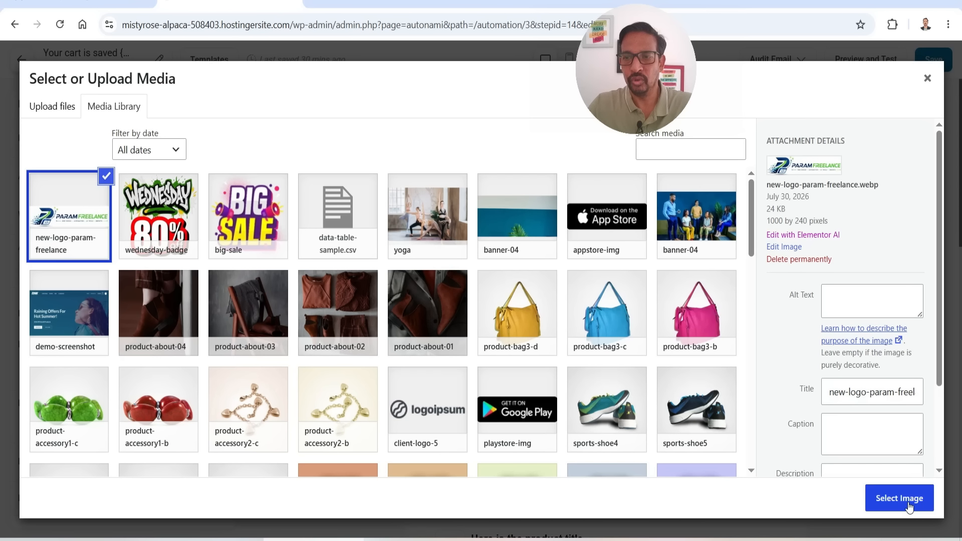
{"action": "left_click", "coordinate": [899, 499]}
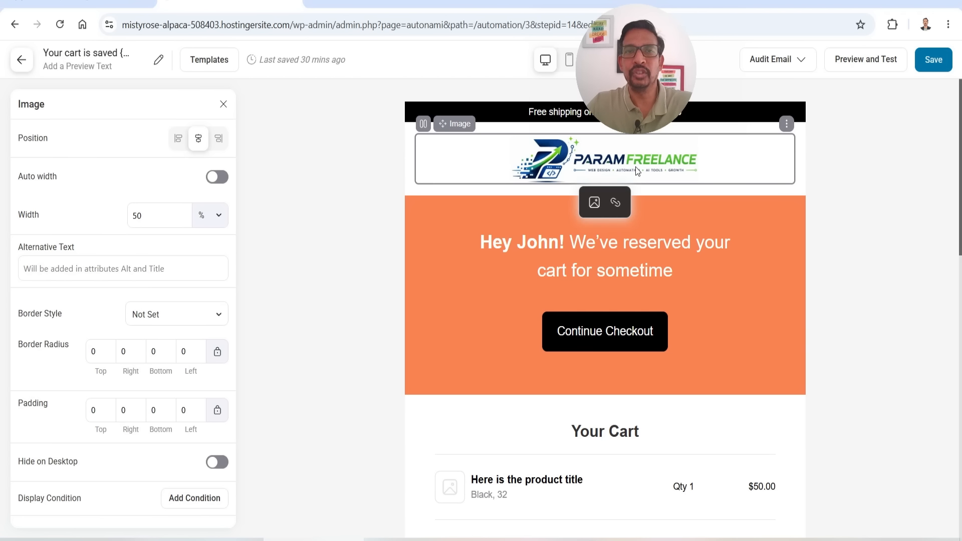
Try the Hide on Desktop option on the "Hey John!" heading text and turn it off again
{"action": "left_click", "coordinate": [561, 266]}
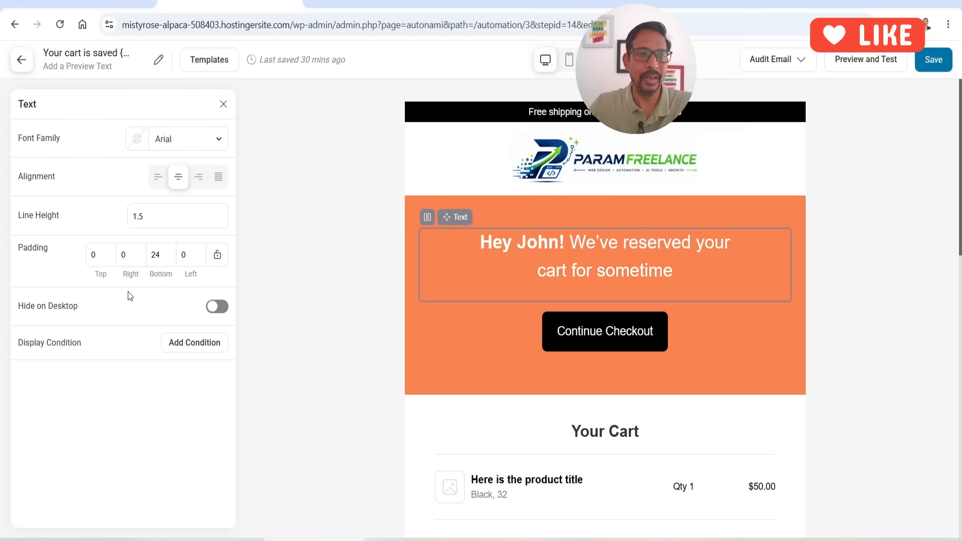
{"action": "left_click", "coordinate": [219, 307]}
{"action": "left_click", "coordinate": [219, 307]}
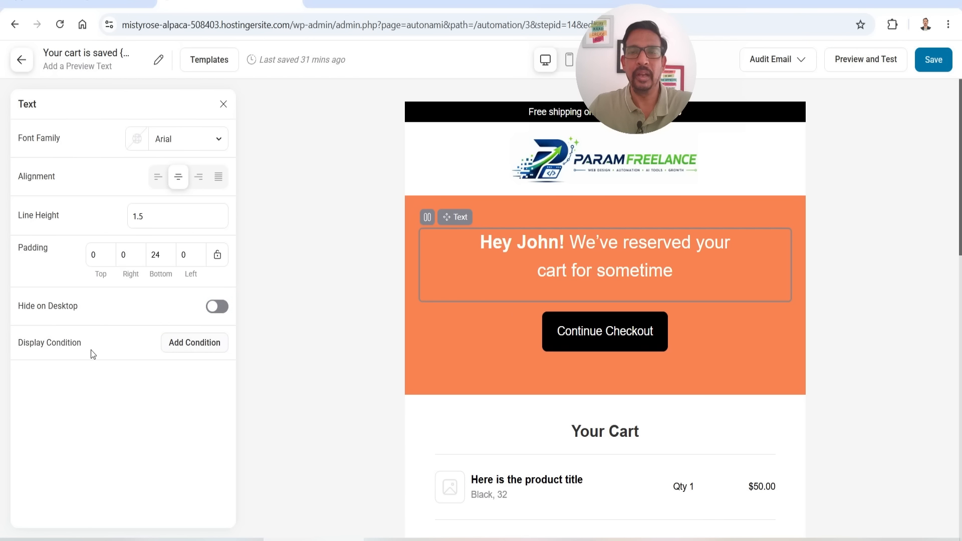
Add a period to the end of the heading text "We've reserved your cart for sometime"
{"action": "left_click", "coordinate": [563, 268]}
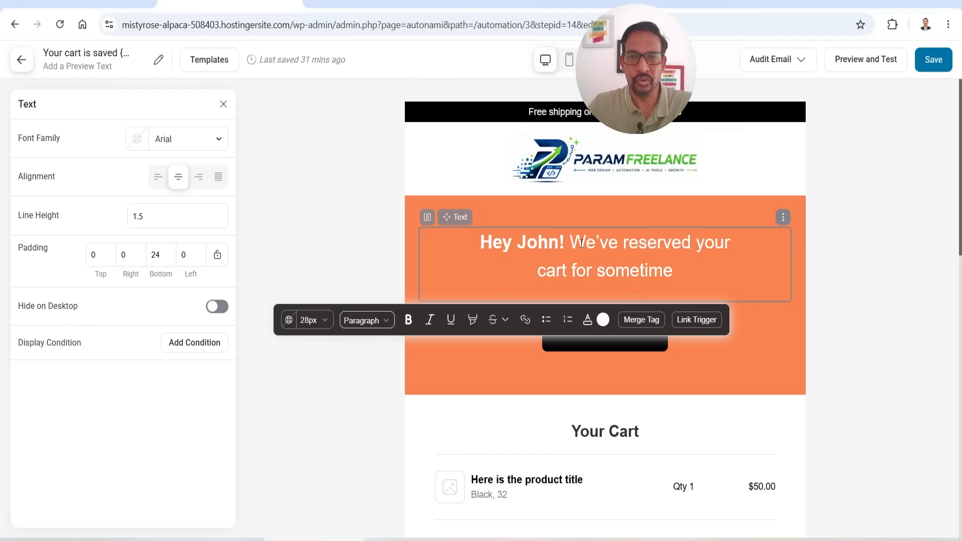
{"action": "left_click", "coordinate": [687, 271]}
{"action": "type", "text": "."}
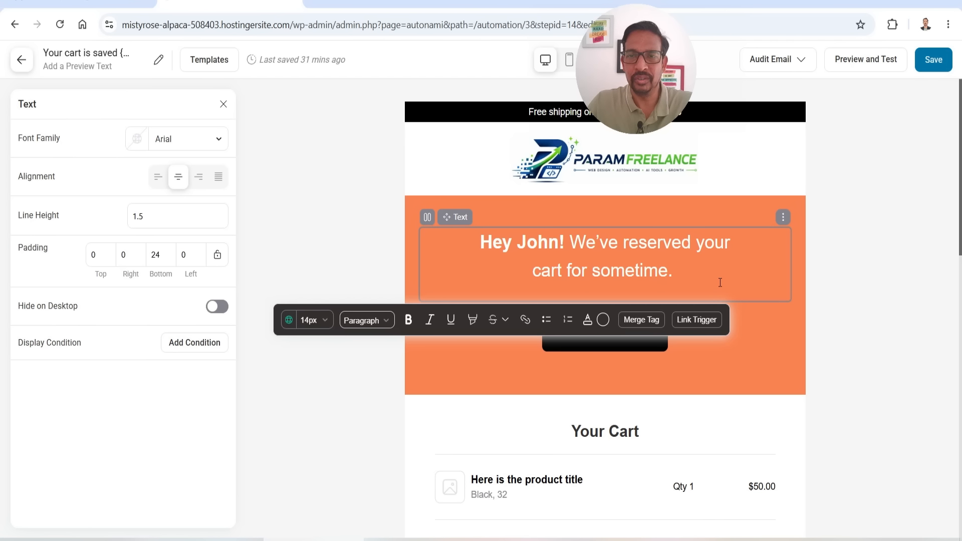
Try the left and right positions for the Continue Checkout button below the heading and return it to center
{"action": "scroll", "coordinate": [639, 241], "scroll_direction": "down", "scroll_amount": 2}
{"action": "left_click", "coordinate": [639, 241]}
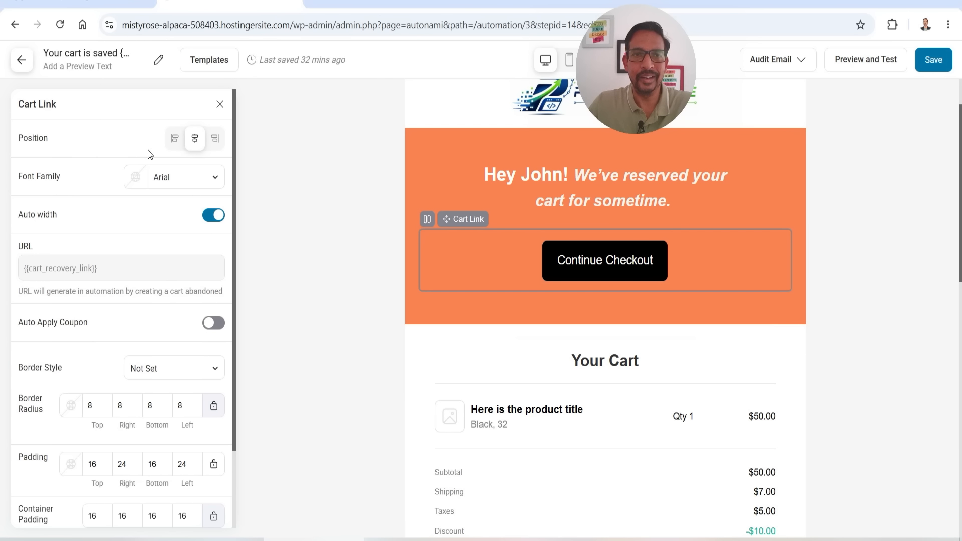
{"action": "left_click", "coordinate": [172, 145]}
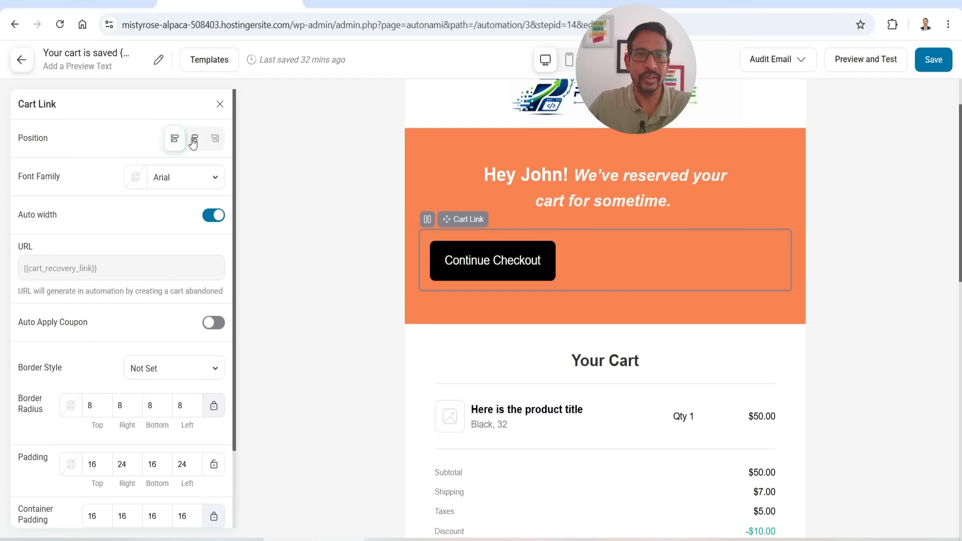
{"action": "left_click", "coordinate": [195, 139]}
{"action": "left_click", "coordinate": [212, 140]}
{"action": "left_click", "coordinate": [195, 139]}
Try the Auto Apply Coupon and Hide on Desktop options of the Continue Checkout button, turning each off again
{"action": "scroll", "coordinate": [75, 154], "scroll_direction": "down", "scroll_amount": 2}
{"action": "left_click", "coordinate": [639, 260]}
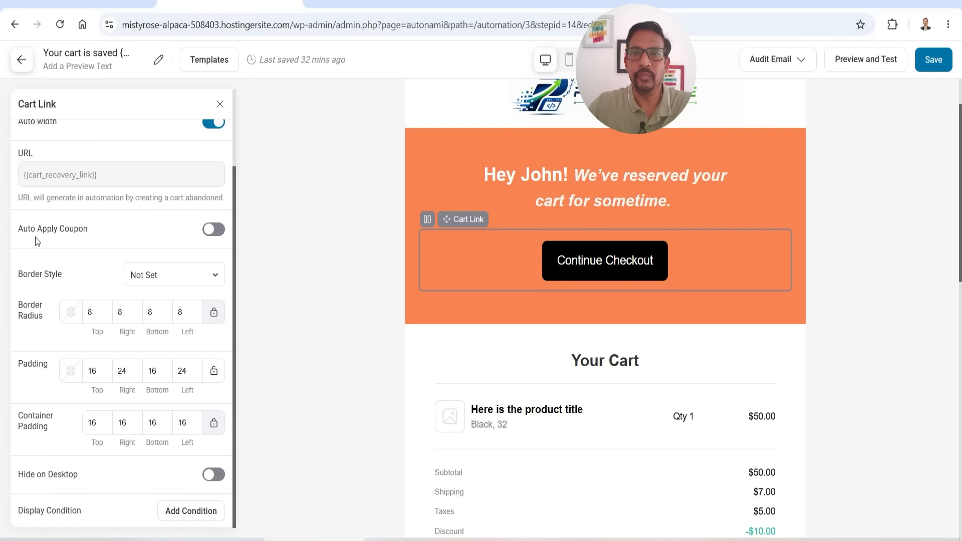
{"action": "left_click", "coordinate": [213, 231]}
{"action": "left_click", "coordinate": [214, 230]}
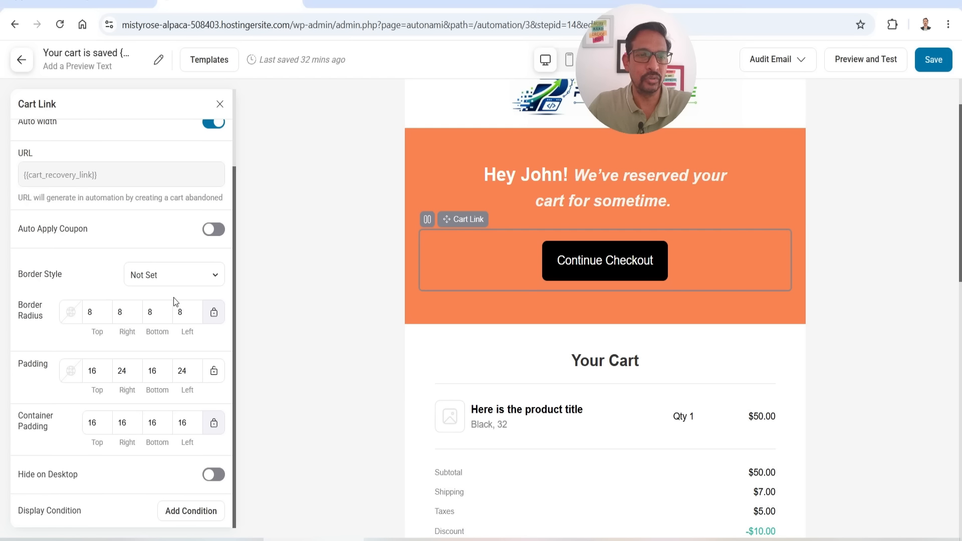
{"action": "left_click", "coordinate": [214, 475]}
{"action": "left_click", "coordinate": [214, 475]}
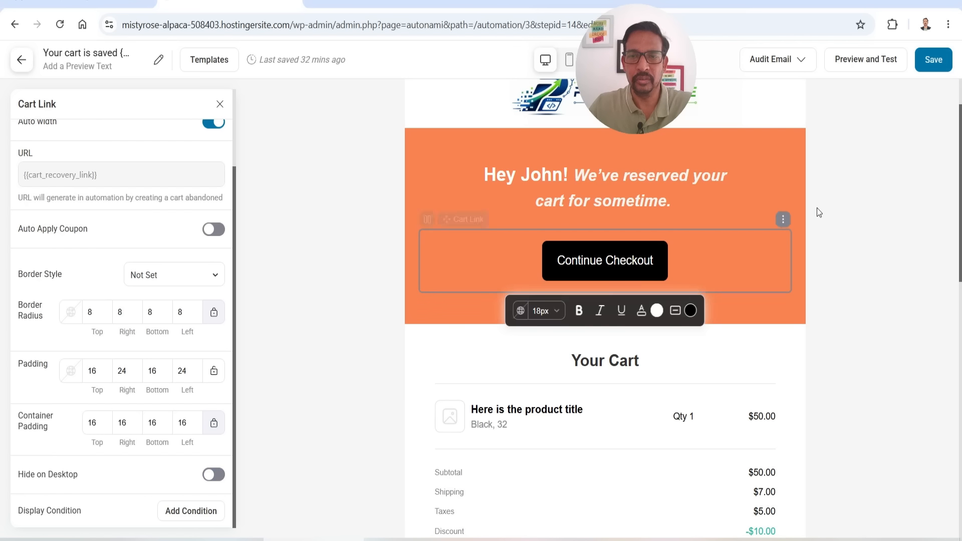
Examine the settings of the Your Cart heading and of the Cart Items block below it
{"action": "scroll", "coordinate": [810, 212], "scroll_direction": "down", "scroll_amount": 3}
{"action": "left_click", "coordinate": [609, 231]}
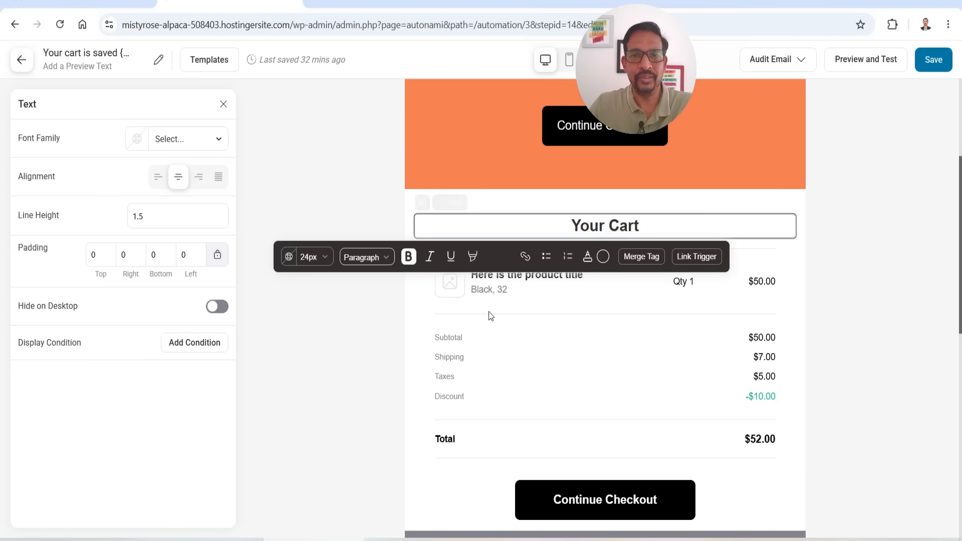
{"action": "left_click", "coordinate": [541, 312]}
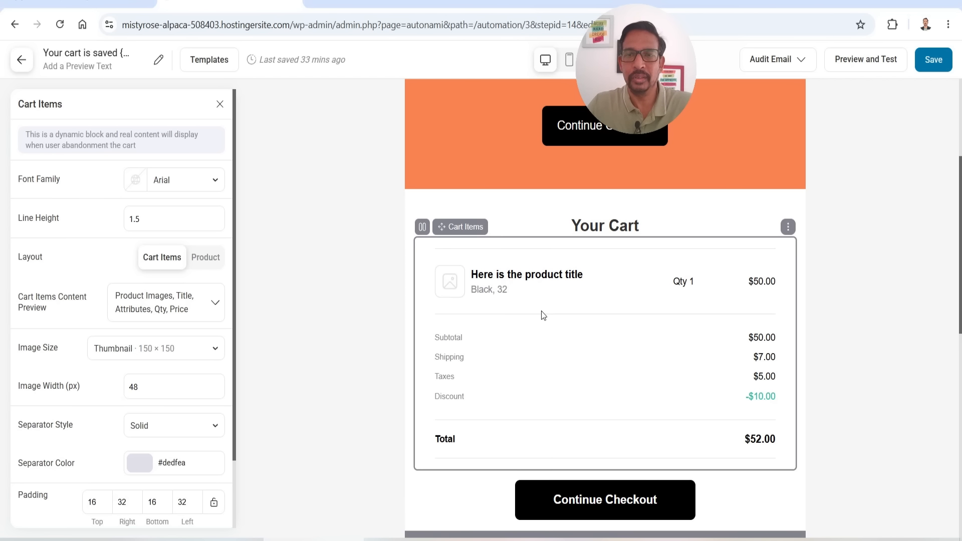
Color the Cart Items block's Subtotal label dark blue, its Shipping, Taxes and Discount labels green, and its total amount red
{"action": "scroll", "coordinate": [732, 270], "scroll_direction": "down", "scroll_amount": 1}
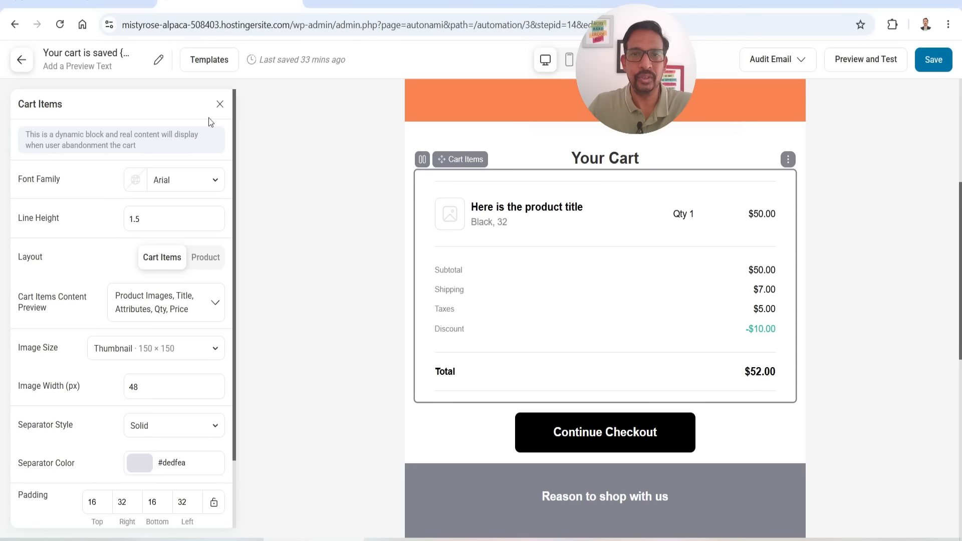
{"action": "scroll", "coordinate": [211, 123], "scroll_direction": "down", "scroll_amount": 2}
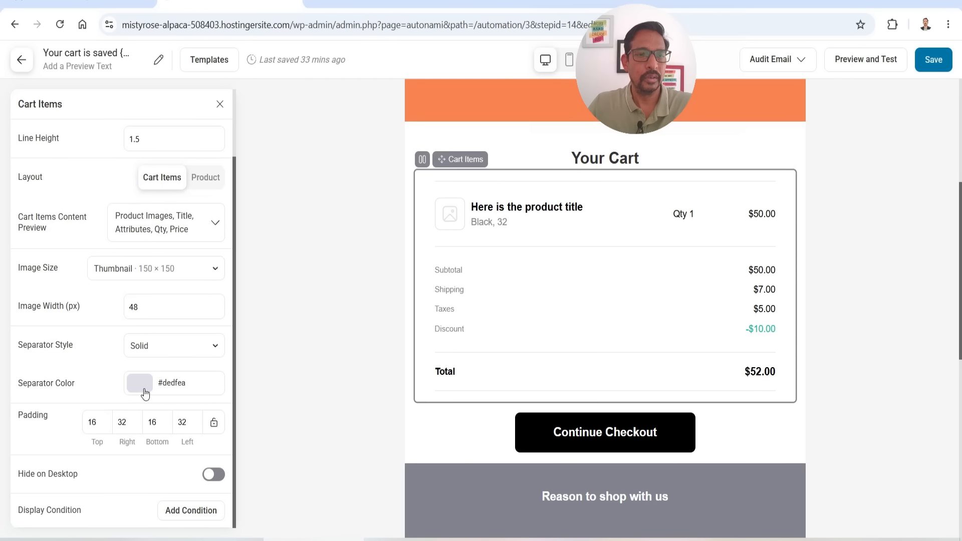
{"action": "left_click", "coordinate": [448, 270]}
{"action": "double_click", "coordinate": [448, 270]}
{"action": "left_click", "coordinate": [587, 244]}
{"action": "left_click", "coordinate": [632, 283]}
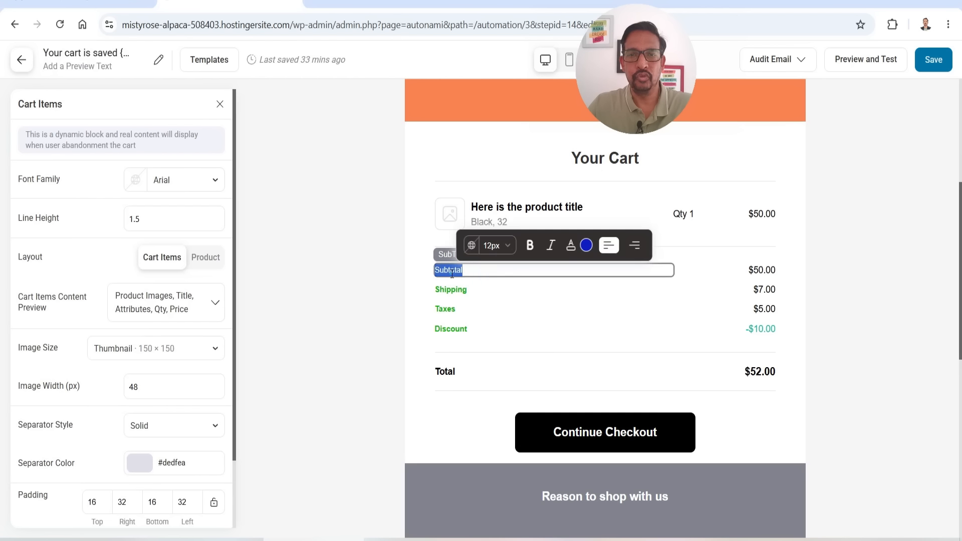
{"action": "left_click", "coordinate": [359, 311]}
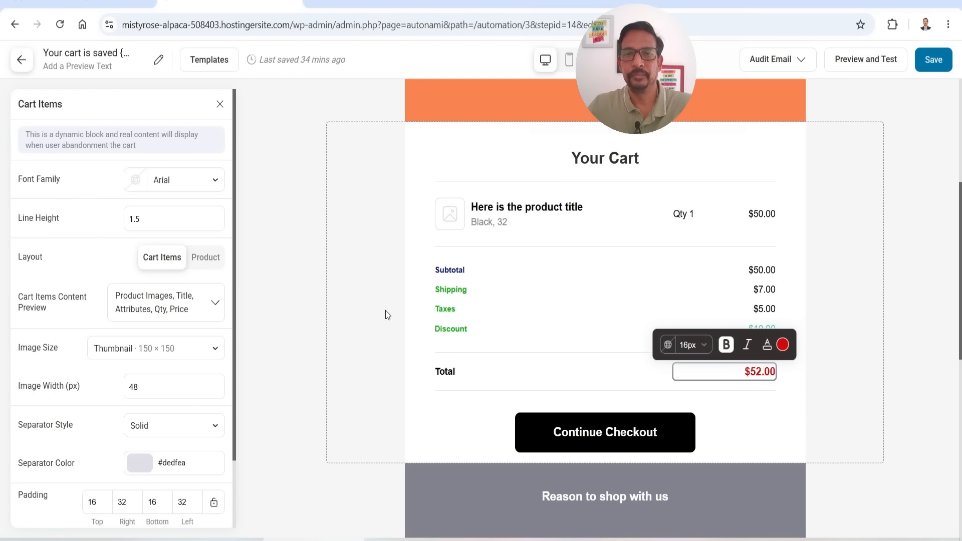
{"action": "left_click", "coordinate": [350, 290]}
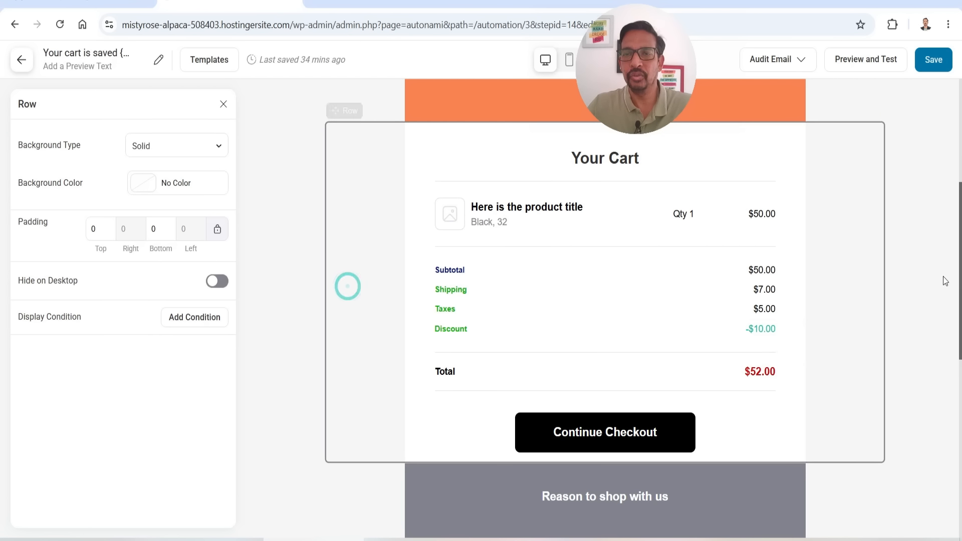
Delete the gray "Reason to shop with us" heading section above the three guarantee icons
{"action": "scroll", "coordinate": [386, 258], "scroll_direction": "down", "scroll_amount": 3}
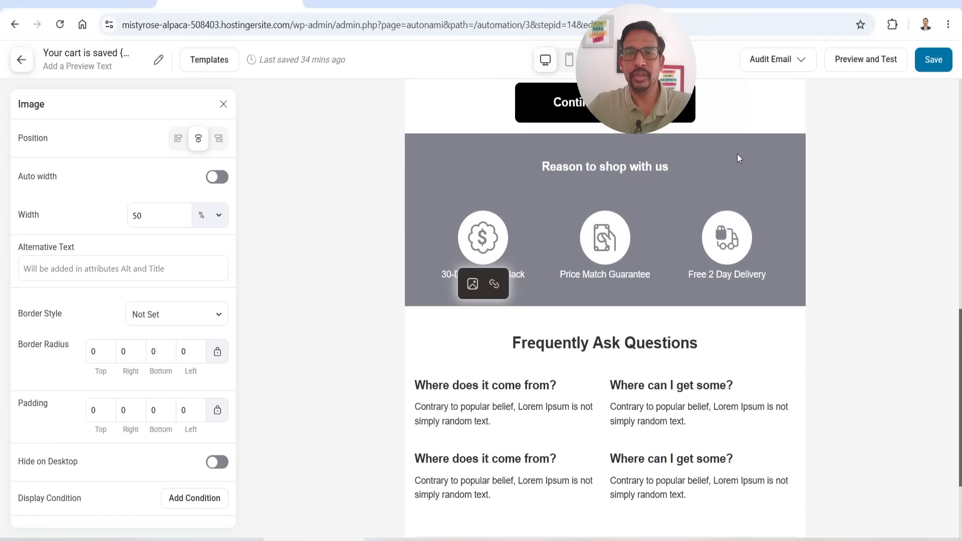
{"action": "left_click", "coordinate": [767, 153]}
{"action": "scroll", "coordinate": [769, 224], "scroll_direction": "up", "scroll_amount": 3}
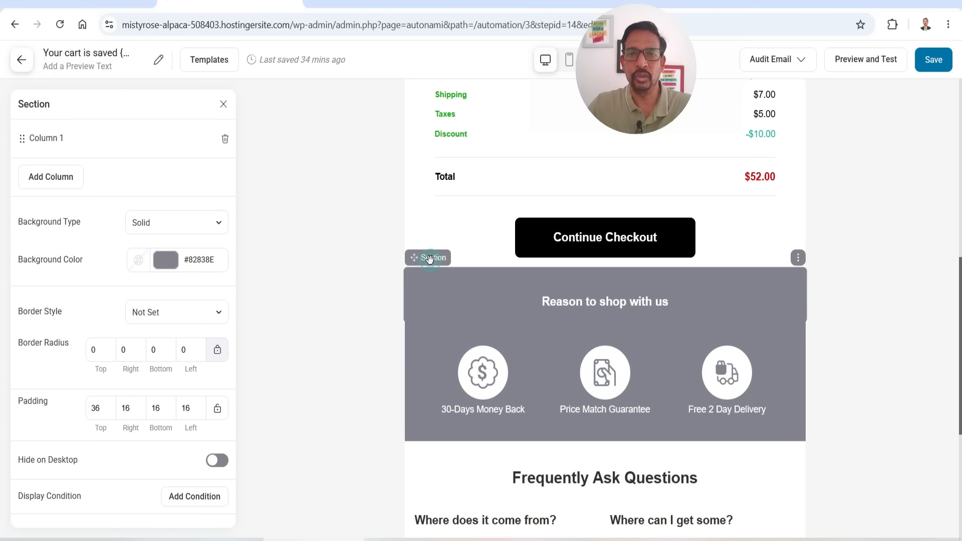
{"action": "left_click", "coordinate": [799, 259]}
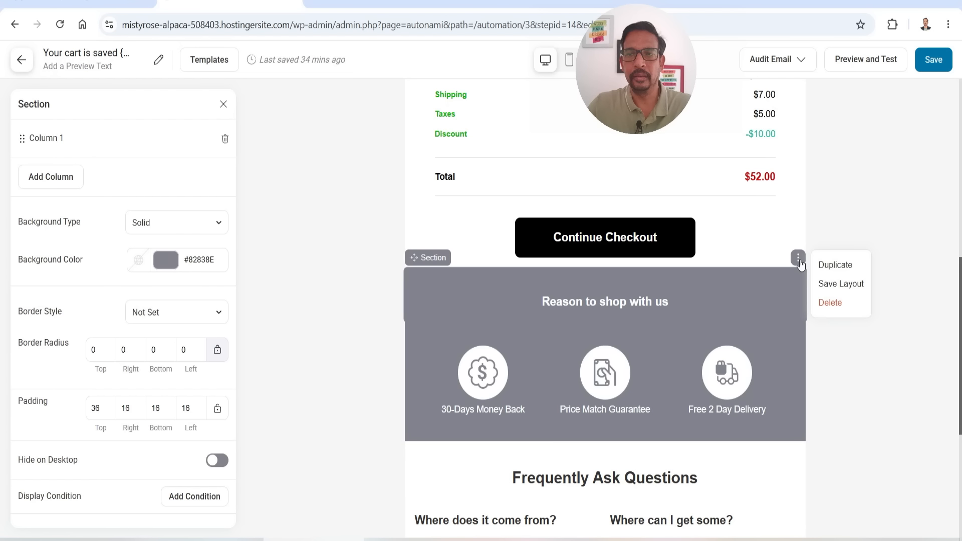
{"action": "left_click", "coordinate": [832, 304]}
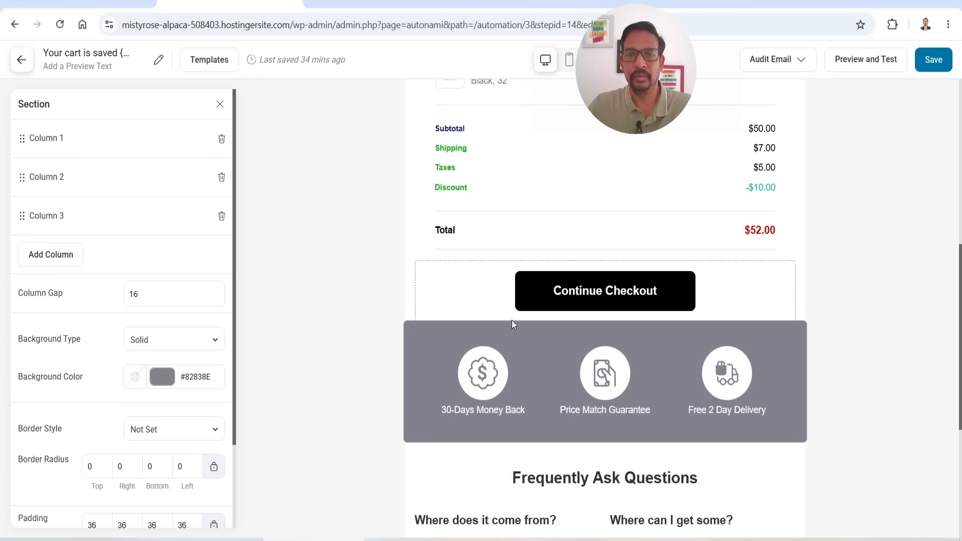
Change the text color of the "Frequently Ask Questions" heading to dark red
{"action": "left_click", "coordinate": [601, 301]}
{"action": "scroll", "coordinate": [601, 300], "scroll_direction": "down", "scroll_amount": 4}
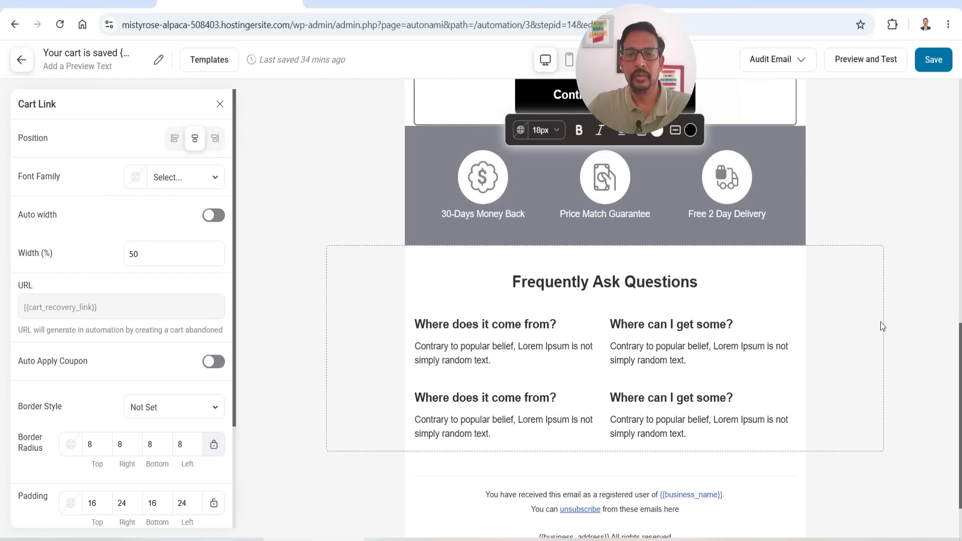
{"action": "triple_click", "coordinate": [596, 277]}
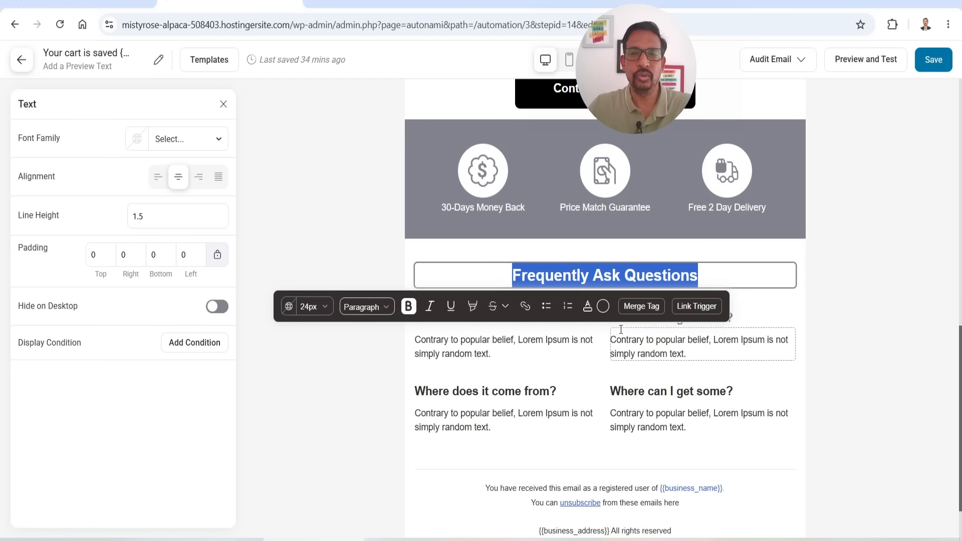
{"action": "left_click", "coordinate": [604, 306]}
{"action": "left_click", "coordinate": [523, 101]}
{"action": "left_click_drag", "start_coordinate": [526, 100], "coordinate": [552, 93]}
{"action": "left_click", "coordinate": [907, 290]}
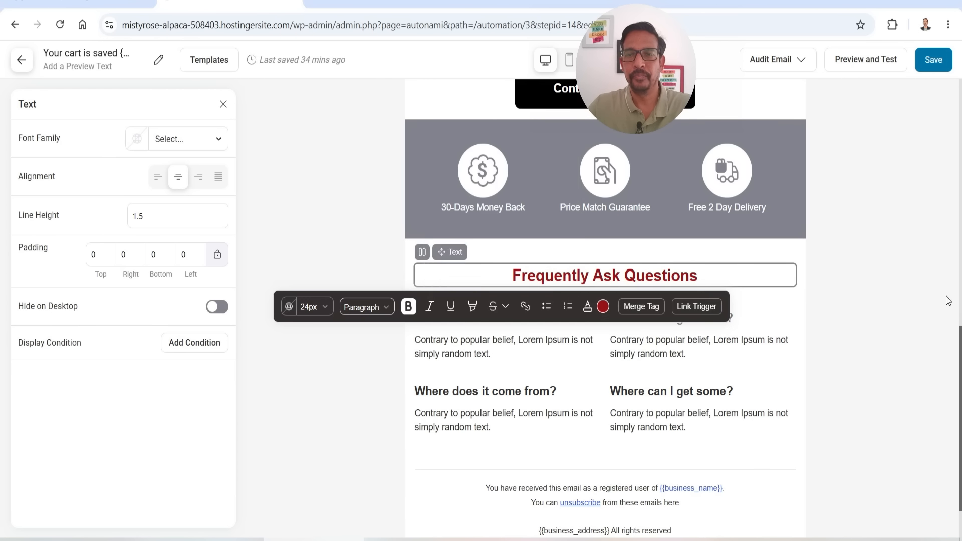
Look over the FAQ question and answer text blocks and the footer at the end of the email
{"action": "left_click", "coordinate": [459, 353]}
{"action": "left_click", "coordinate": [575, 317]}
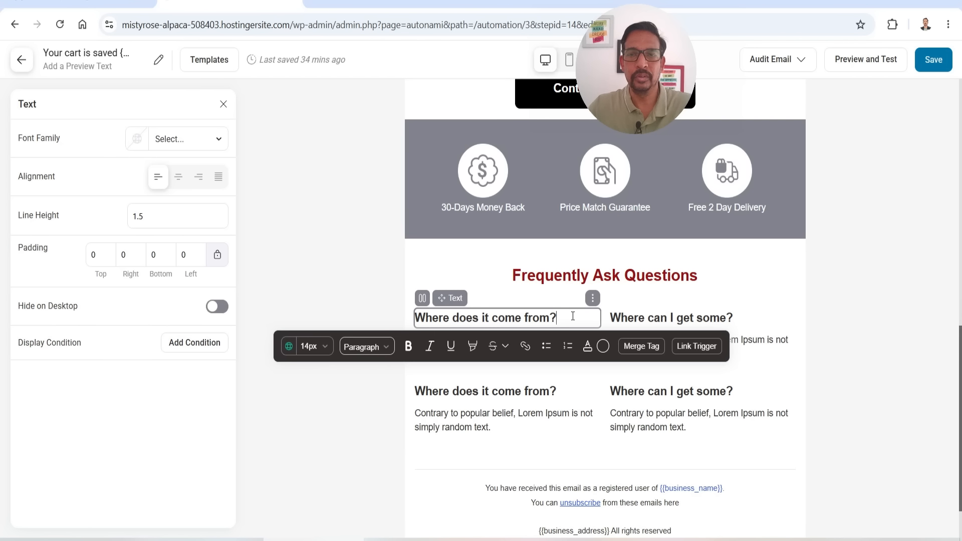
{"action": "left_click", "coordinate": [498, 421]}
{"action": "scroll", "coordinate": [499, 427], "scroll_direction": "down", "scroll_amount": 1}
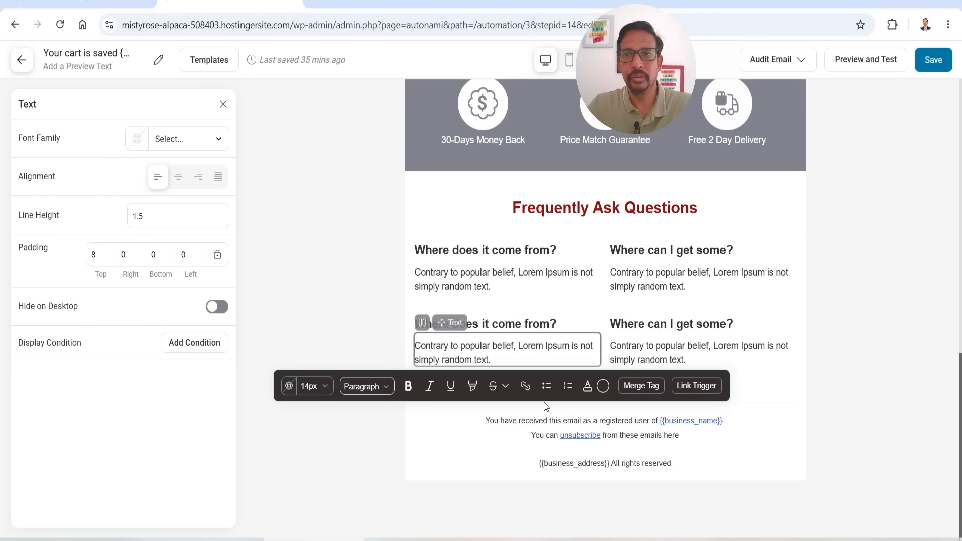
{"action": "scroll", "coordinate": [890, 80], "scroll_direction": "up", "scroll_amount": 3}
Preview the whole email design, close the preview and save the template
{"action": "left_click", "coordinate": [878, 68]}
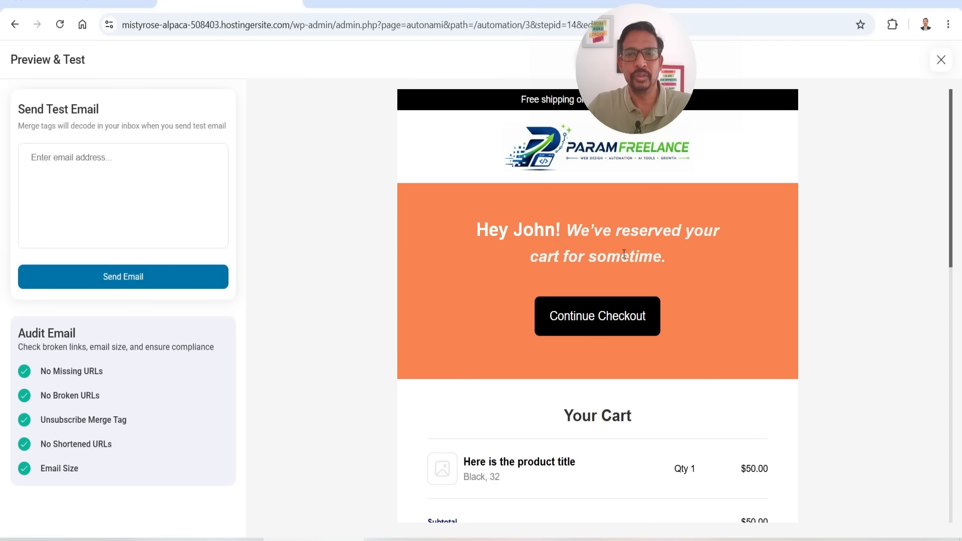
{"action": "scroll", "coordinate": [604, 258], "scroll_direction": "down", "scroll_amount": 5}
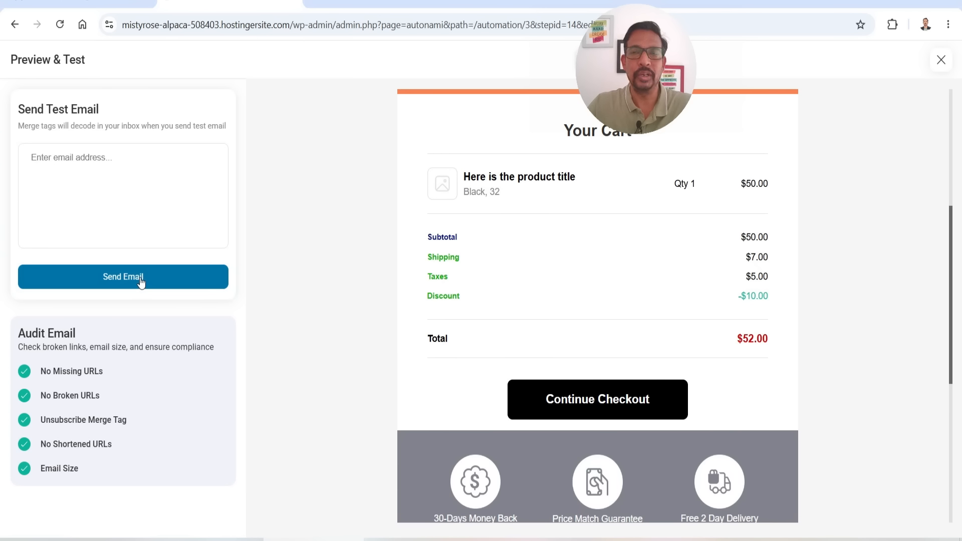
{"action": "scroll", "coordinate": [671, 306], "scroll_direction": "up", "scroll_amount": 5}
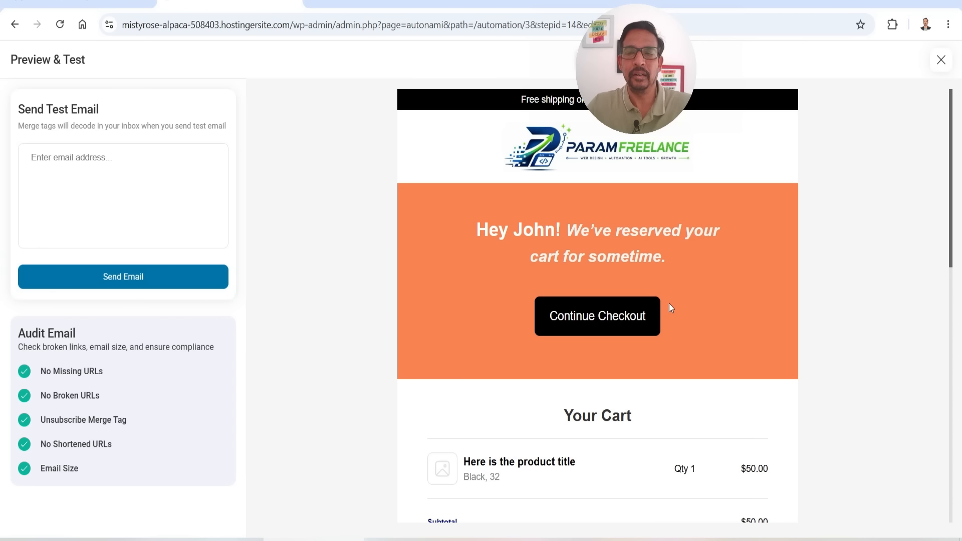
{"action": "left_click", "coordinate": [941, 59]}
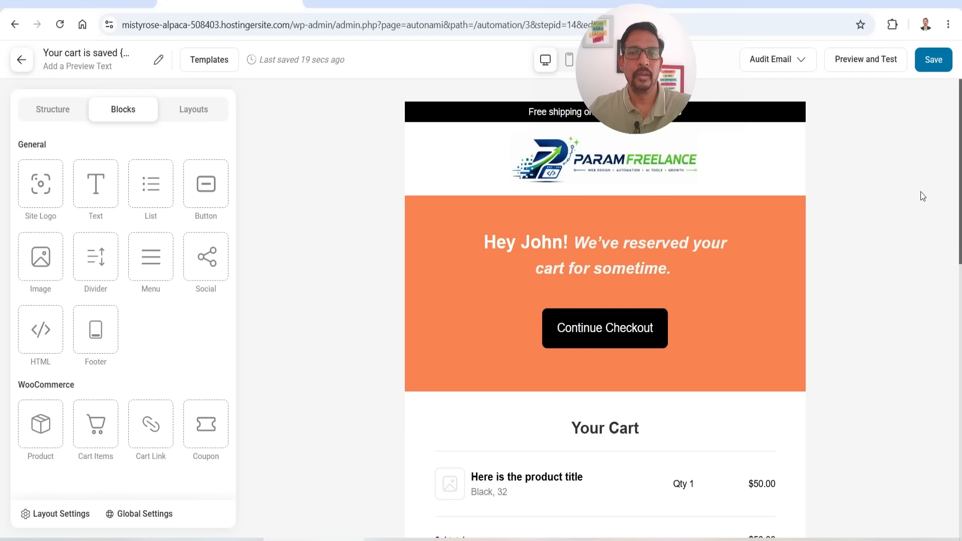
{"action": "left_click", "coordinate": [932, 58]}
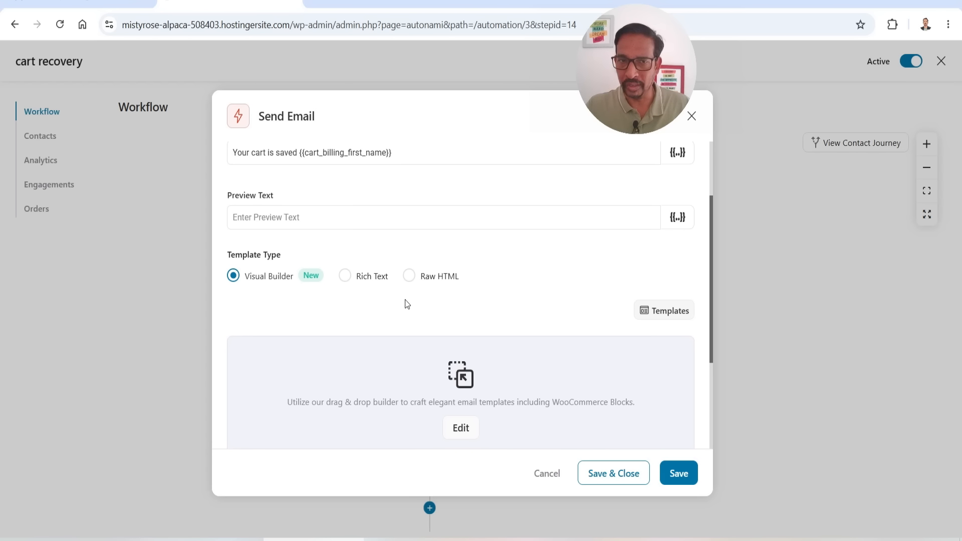
Switch the first reminder email's template type to Rich Text, check its cart items merge tag, and save and close the action
{"action": "left_click", "coordinate": [345, 280]}
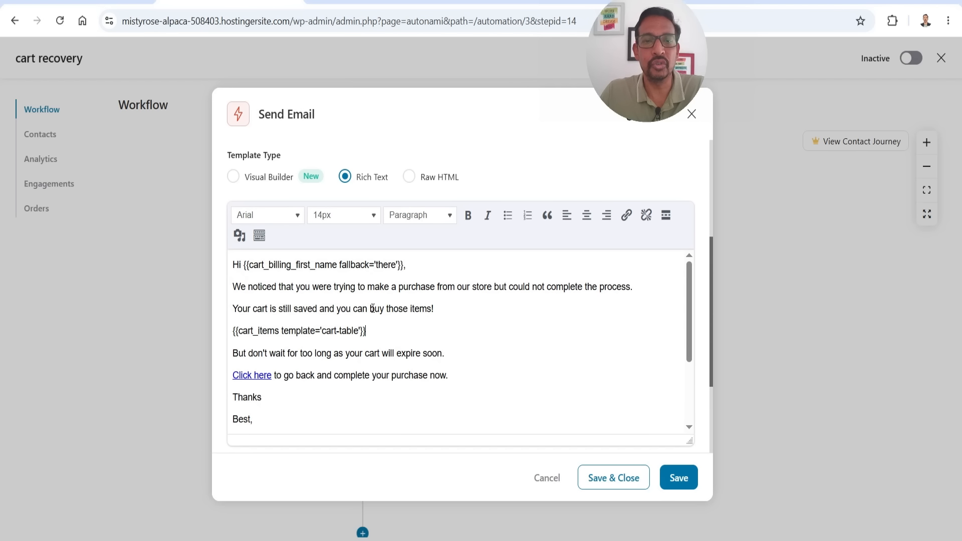
{"action": "left_click_drag", "start_coordinate": [380, 332], "coordinate": [231, 337]}
{"action": "left_click", "coordinate": [455, 331]}
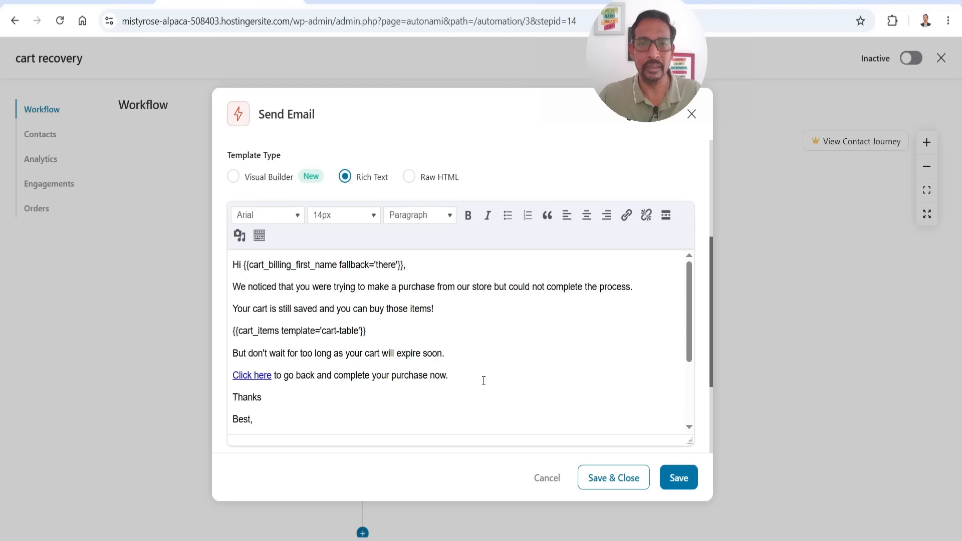
{"action": "left_click", "coordinate": [629, 485]}
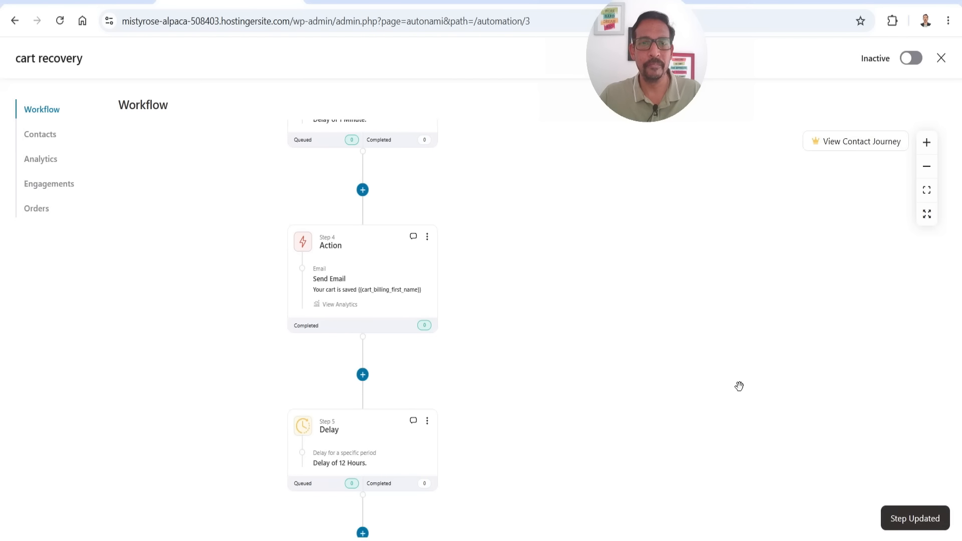
Review the delay following the first reminder email and save it with a period of 12 hours
{"action": "left_click_drag", "start_coordinate": [739, 386], "coordinate": [730, 219]}
{"action": "scroll", "coordinate": [531, 267], "scroll_direction": "down", "scroll_amount": 1}
{"action": "left_click", "coordinate": [369, 259]}
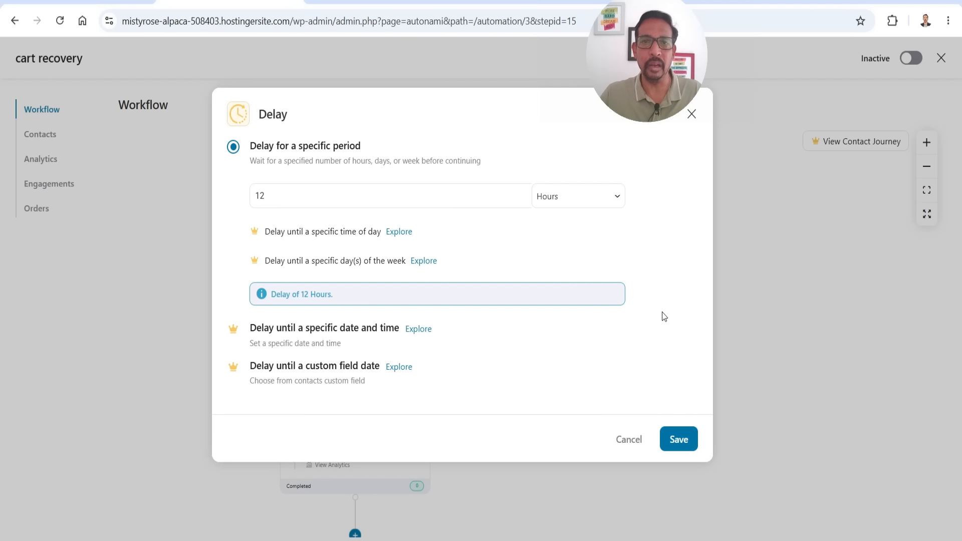
{"action": "double_click", "coordinate": [272, 193]}
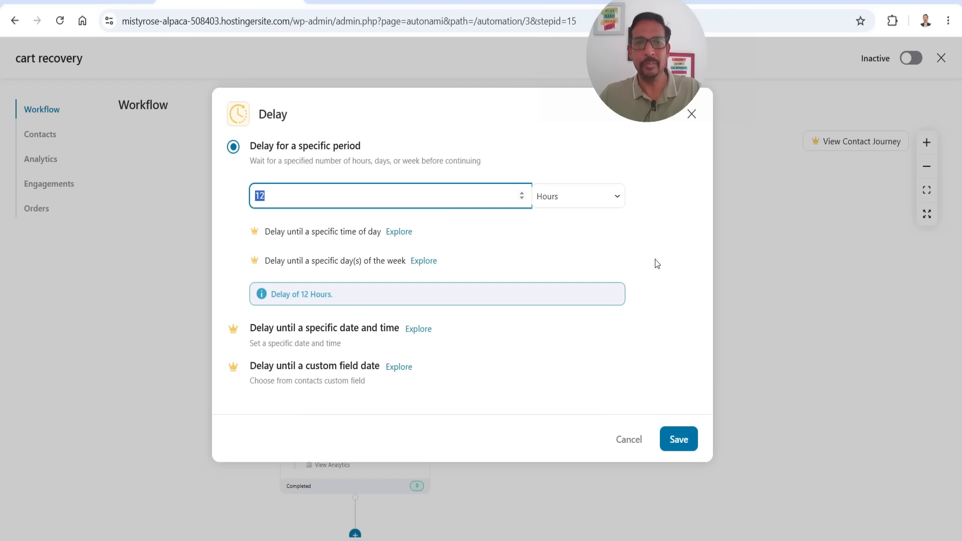
{"action": "left_click", "coordinate": [677, 440]}
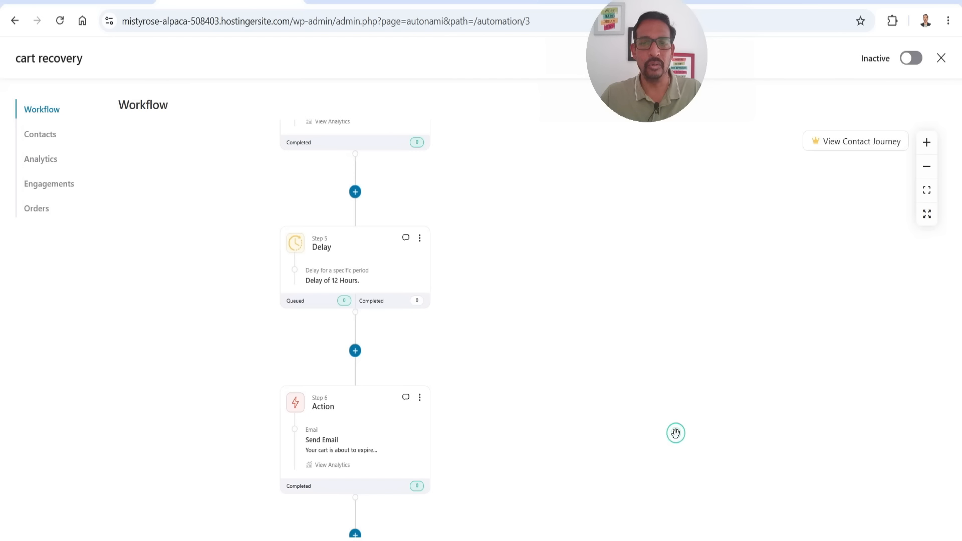
Review the recipient, subject and rich text body of the "Your cart is about to expire..." email, and save and close it
{"action": "left_click_drag", "start_coordinate": [609, 409], "coordinate": [625, 262]}
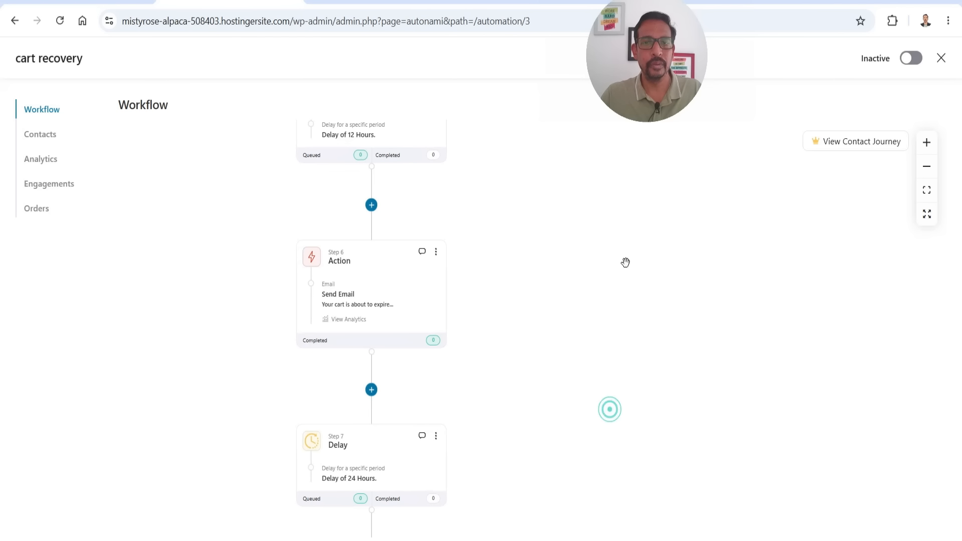
{"action": "left_click", "coordinate": [366, 298]}
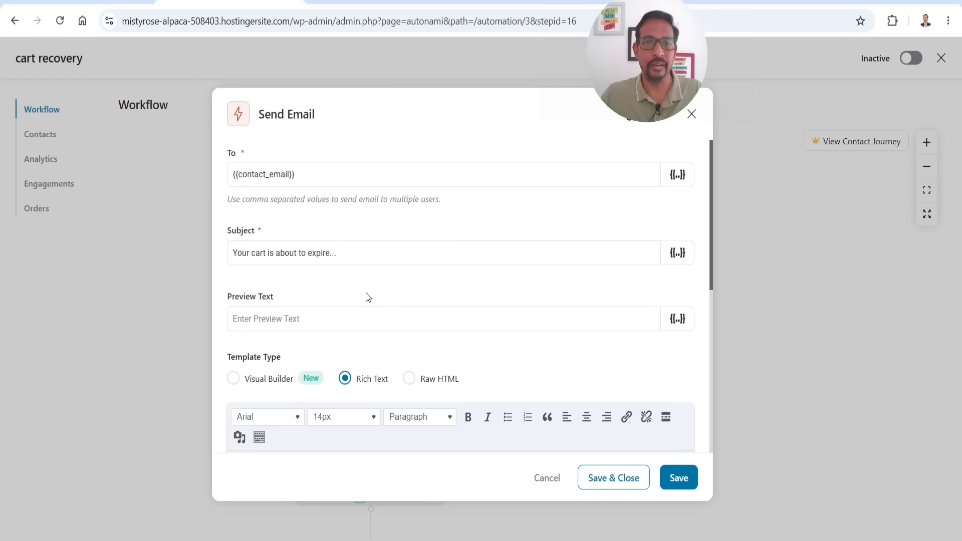
{"action": "triple_click", "coordinate": [317, 176]}
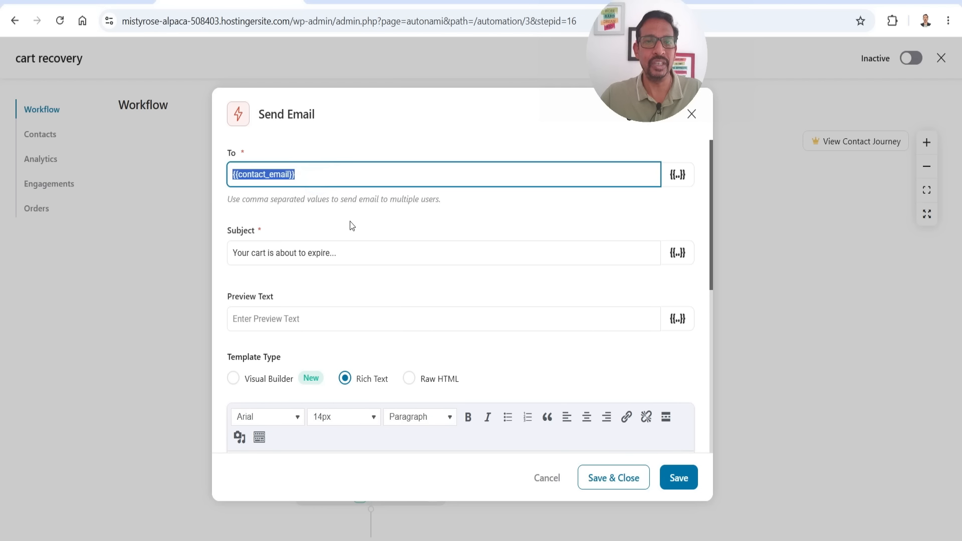
{"action": "left_click", "coordinate": [369, 256]}
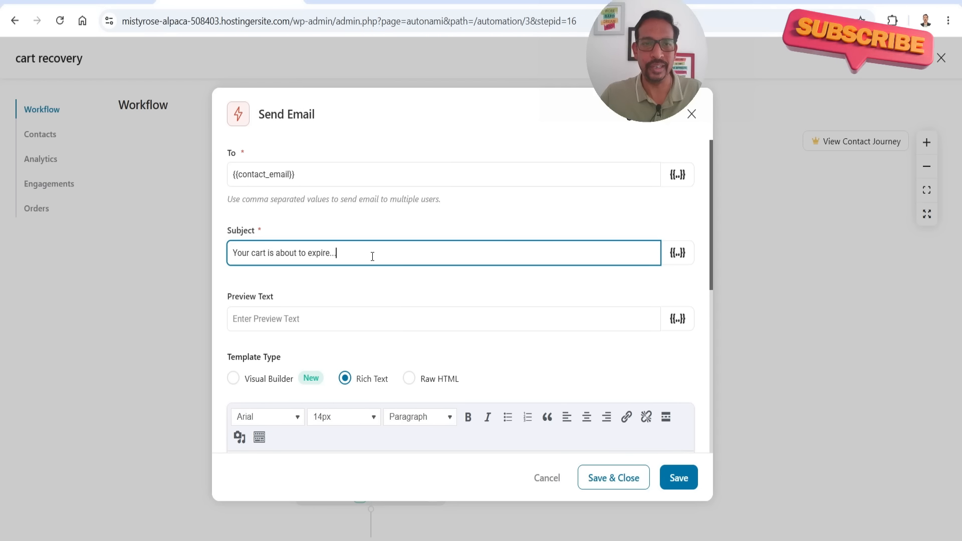
{"action": "scroll", "coordinate": [404, 264], "scroll_direction": "down", "scroll_amount": 2}
{"action": "scroll", "coordinate": [403, 264], "scroll_direction": "down", "scroll_amount": 2}
{"action": "left_click", "coordinate": [374, 301]}
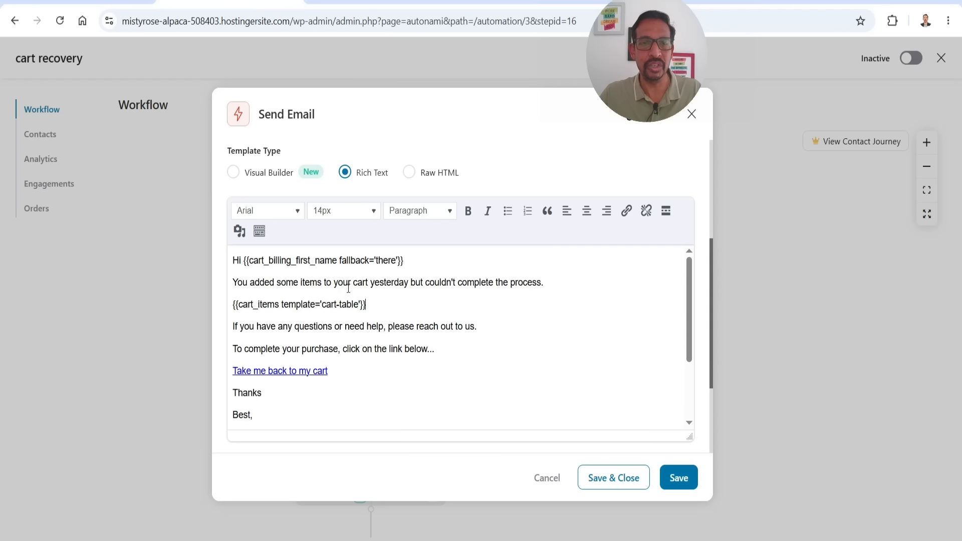
{"action": "triple_click", "coordinate": [408, 303]}
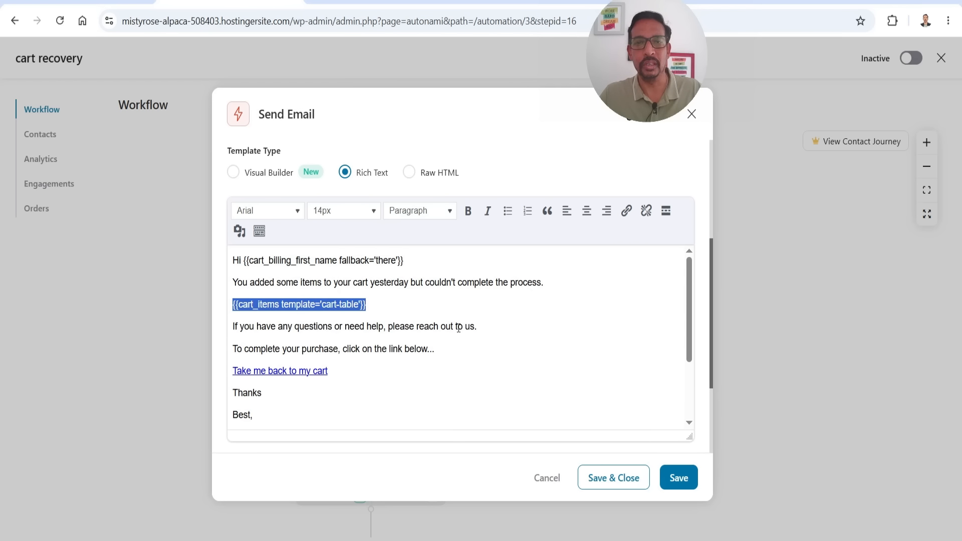
{"action": "left_click", "coordinate": [316, 326]}
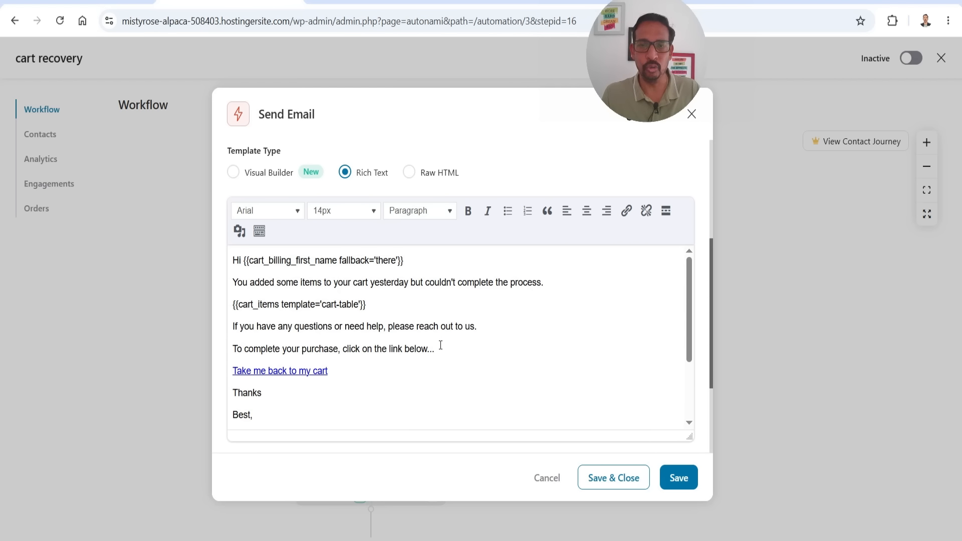
{"action": "left_click", "coordinate": [621, 480]}
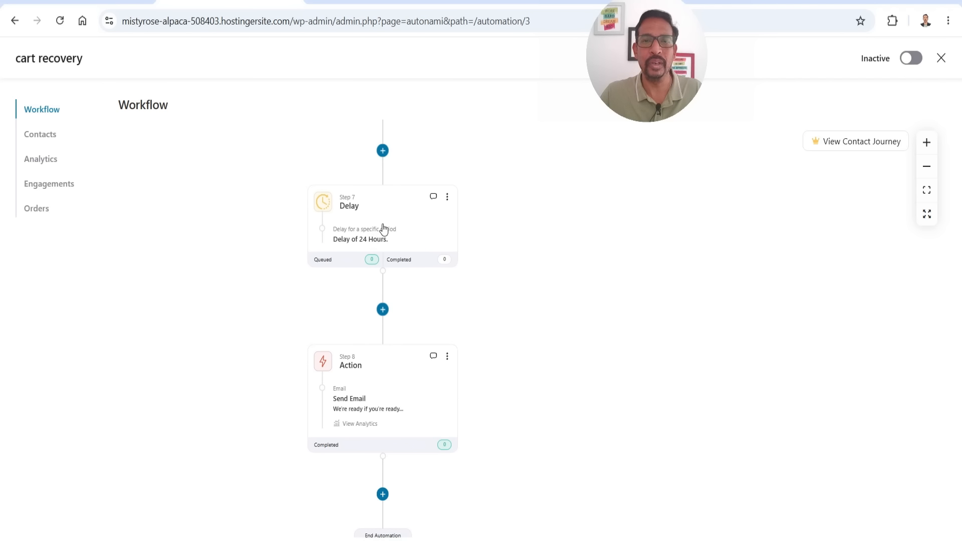
Review the "We're ready if you're ready..." email's recipient, subject and template type, and save and close it
{"action": "left_click_drag", "start_coordinate": [629, 388], "coordinate": [639, 269]}
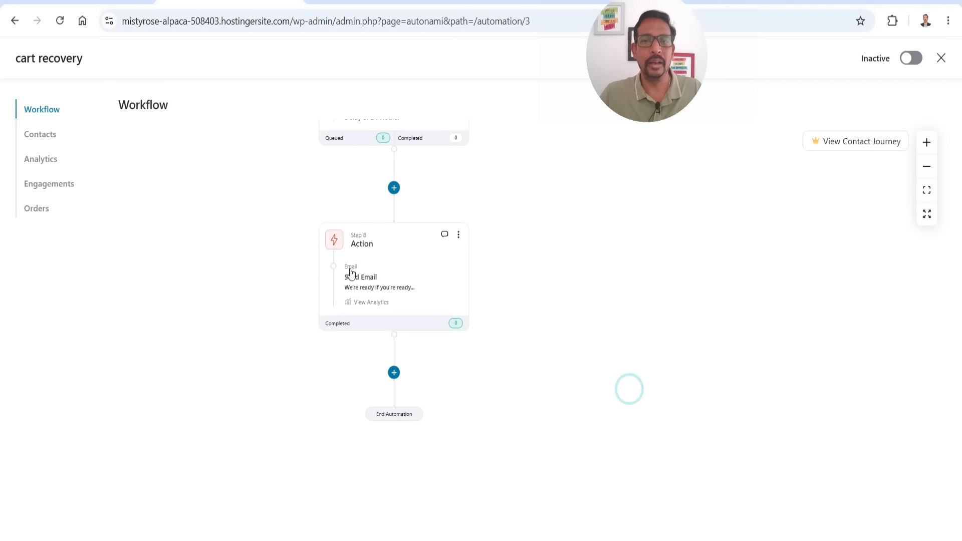
{"action": "left_click", "coordinate": [377, 282]}
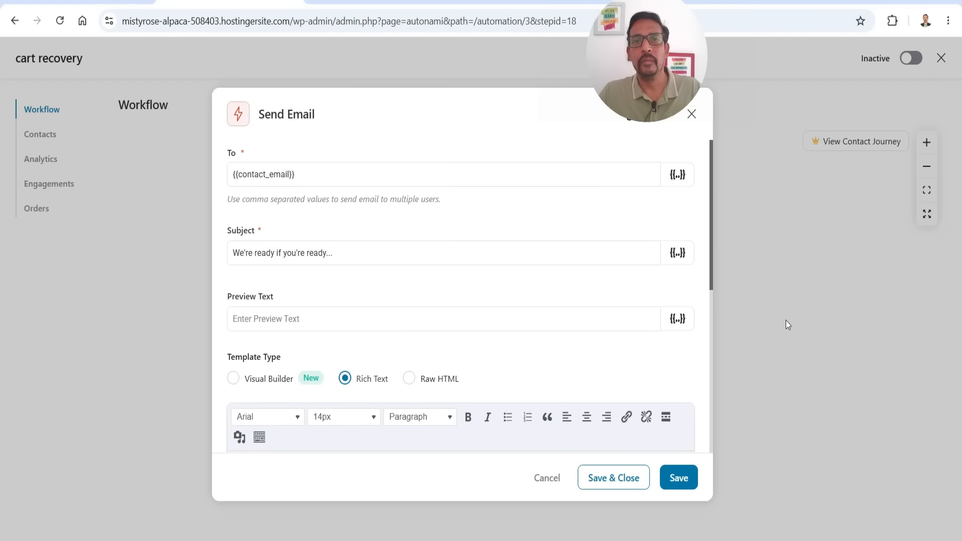
{"action": "left_click", "coordinate": [601, 480]}
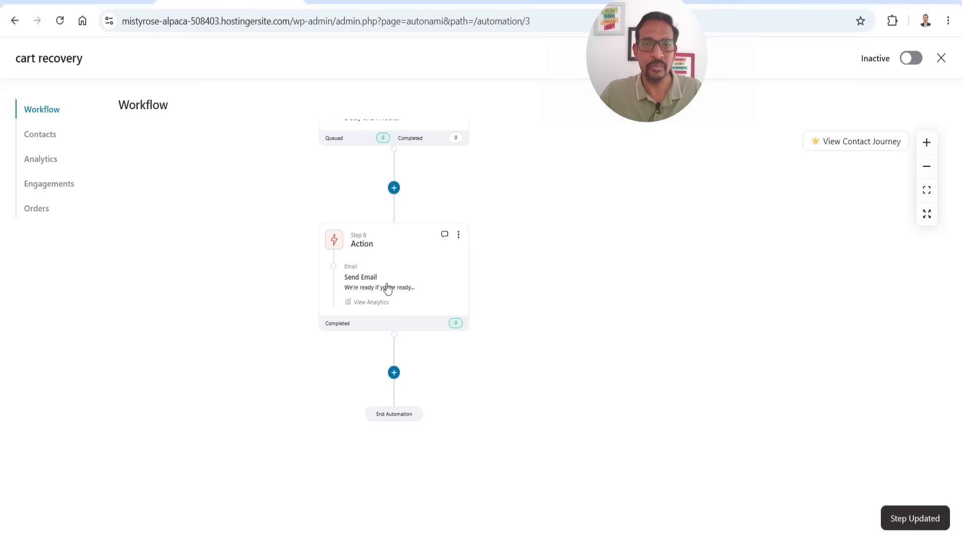
Delete the "We're ready if you're ready..." email action from the workflow and confirm the deletion
{"action": "left_click", "coordinate": [458, 239]}
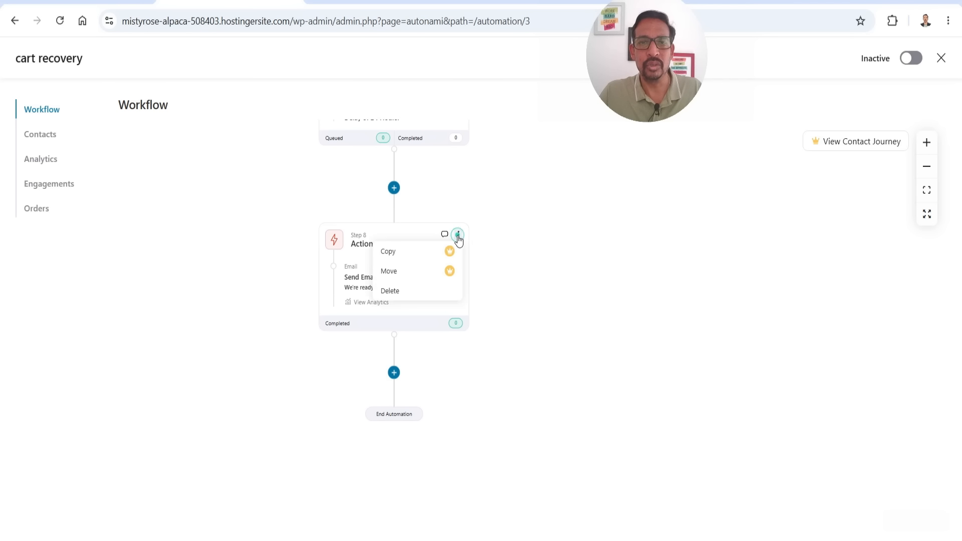
{"action": "left_click", "coordinate": [394, 294]}
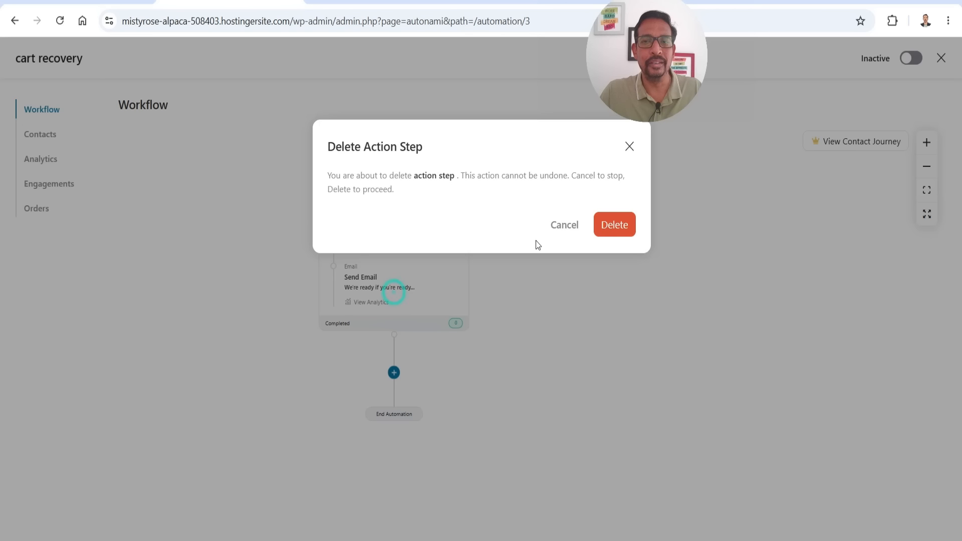
{"action": "left_click", "coordinate": [612, 229]}
Delete the 24-hour delay at the end of the workflow and confirm the deletion
{"action": "left_click_drag", "start_coordinate": [606, 224], "coordinate": [603, 369]}
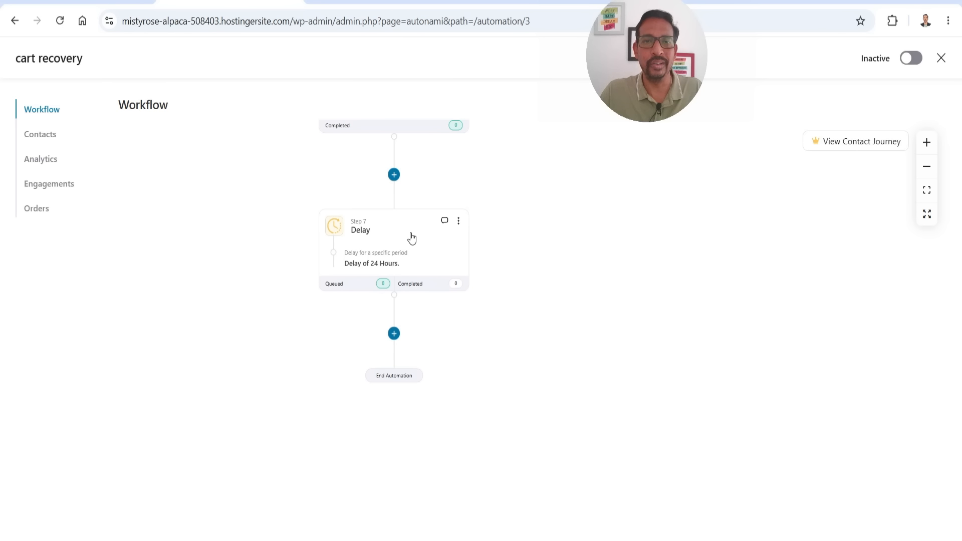
{"action": "left_click", "coordinate": [458, 224]}
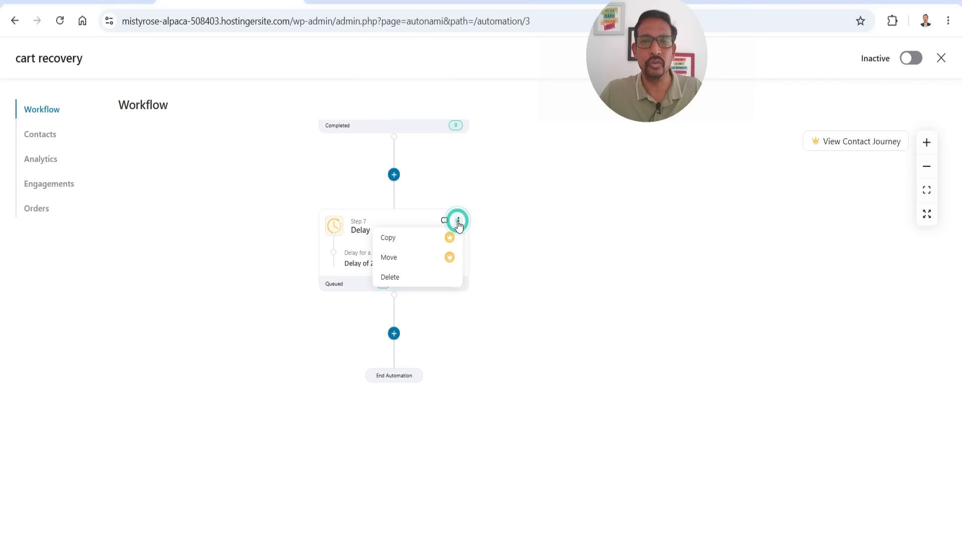
{"action": "left_click", "coordinate": [396, 279]}
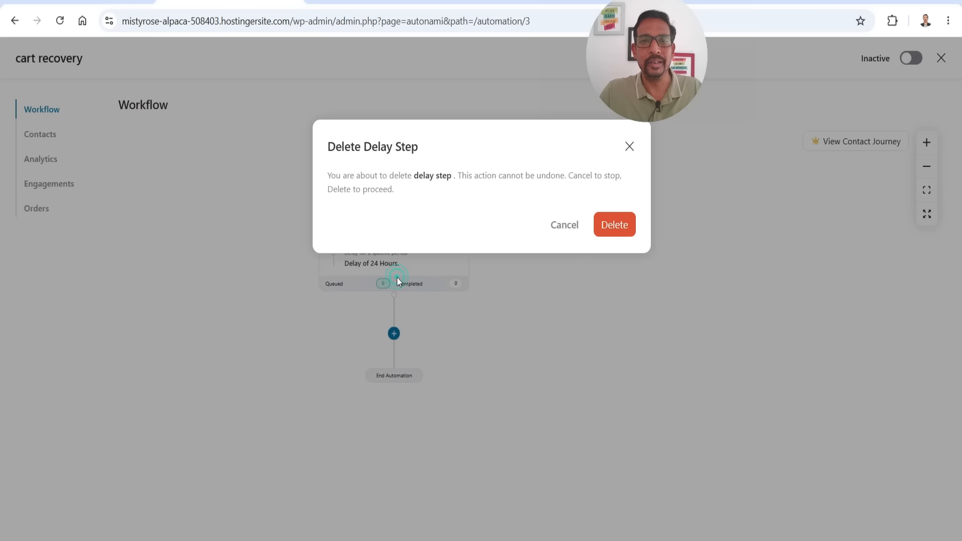
{"action": "left_click", "coordinate": [615, 228]}
Return to the earlier part of the workflow and switch the cart recovery automation to active
{"action": "left_click_drag", "start_coordinate": [633, 204], "coordinate": [646, 388]}
{"action": "scroll", "coordinate": [684, 316], "scroll_direction": "up", "scroll_amount": 6}
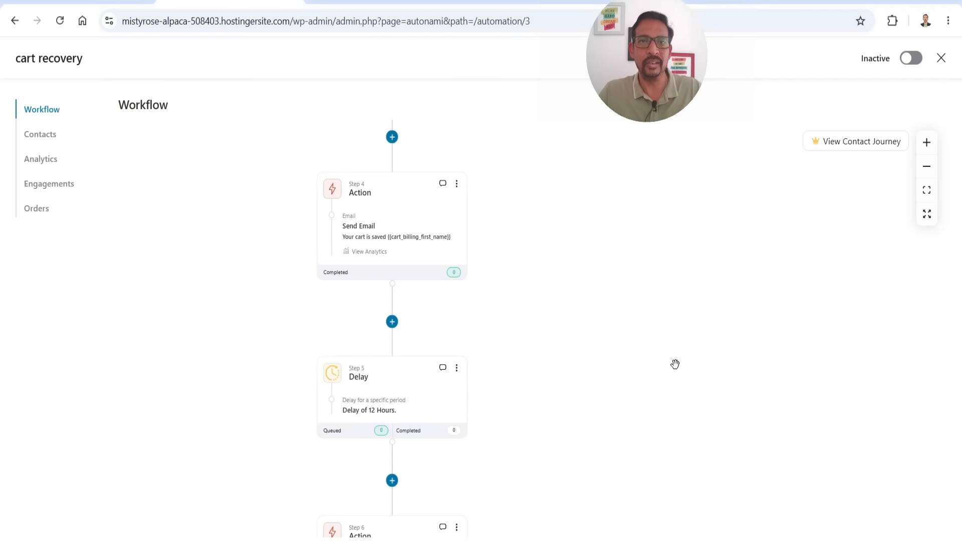
{"action": "left_click", "coordinate": [911, 59]}
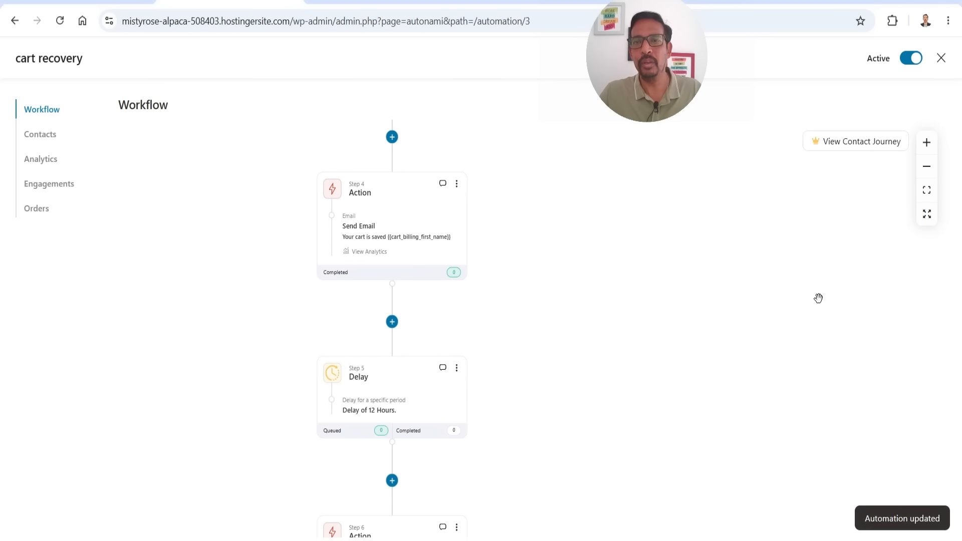
Check the Cart Abandoned trigger's active contacts and the first reminder email's analytics, closing both views
{"action": "left_click_drag", "start_coordinate": [767, 273], "coordinate": [765, 381]}
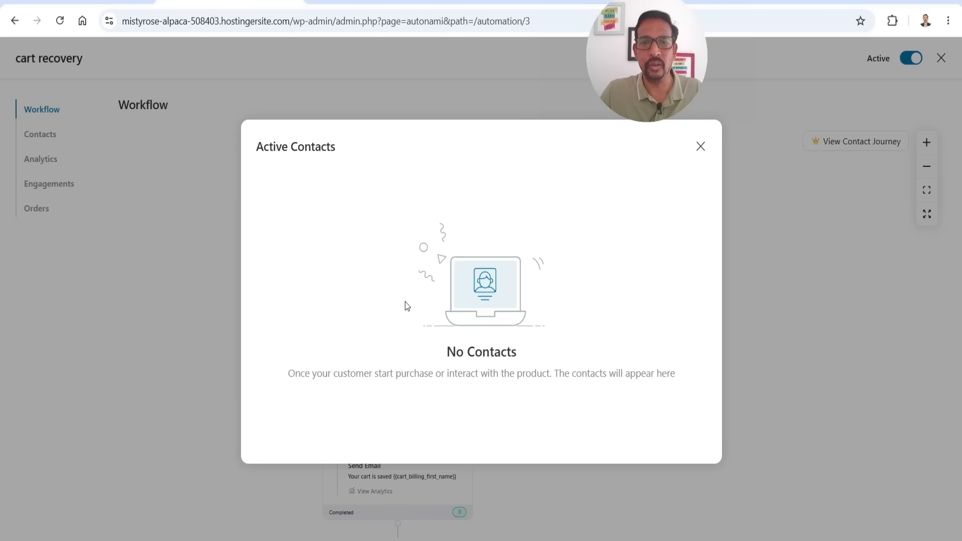
{"action": "left_click", "coordinate": [701, 146]}
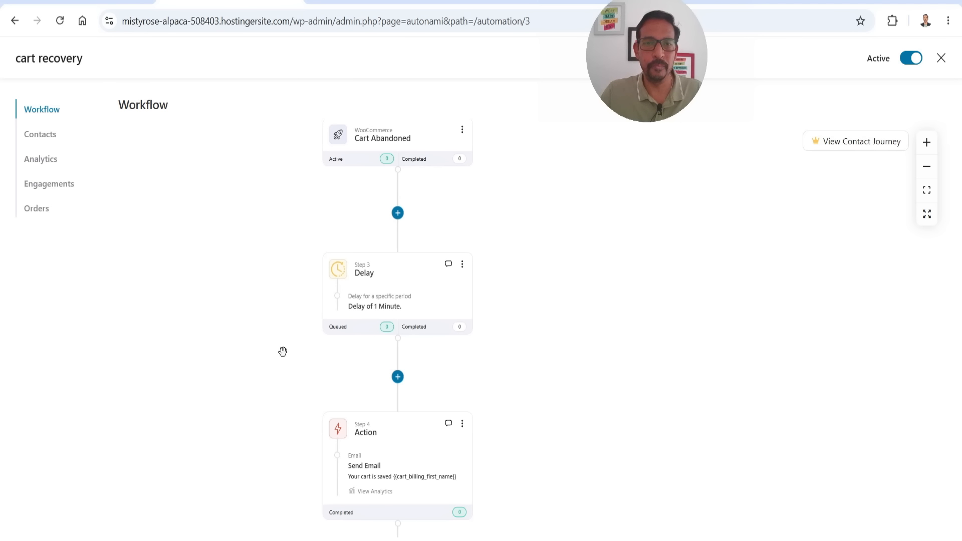
{"action": "left_click_drag", "start_coordinate": [571, 351], "coordinate": [548, 133]}
{"action": "left_click", "coordinate": [353, 275]}
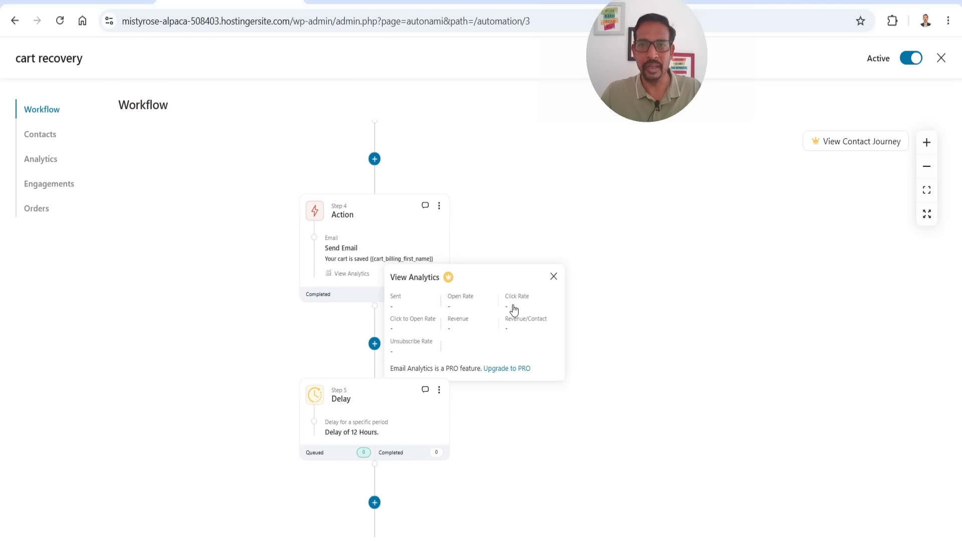
{"action": "left_click", "coordinate": [553, 277]}
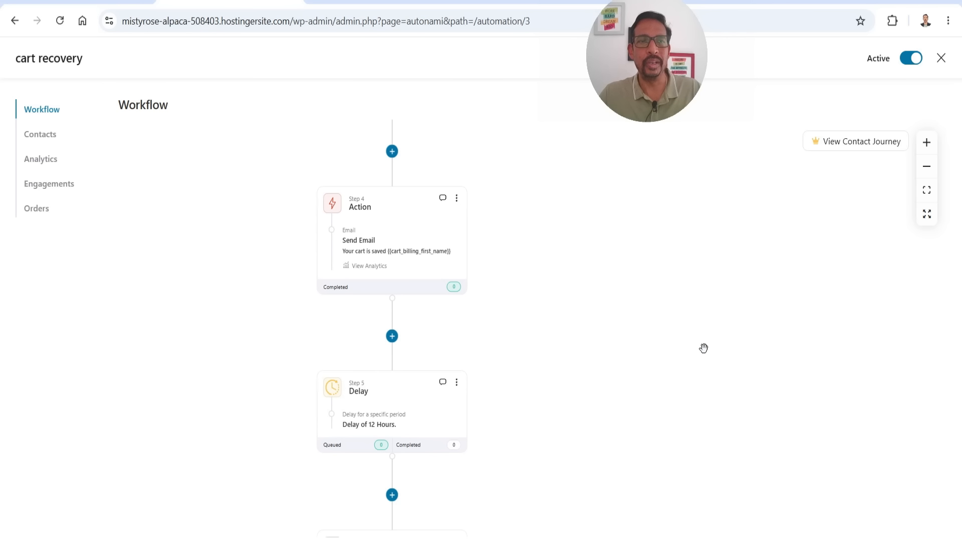
Look through the automation's contacts, analytics, engagements and orders pages
{"action": "left_click", "coordinate": [39, 144]}
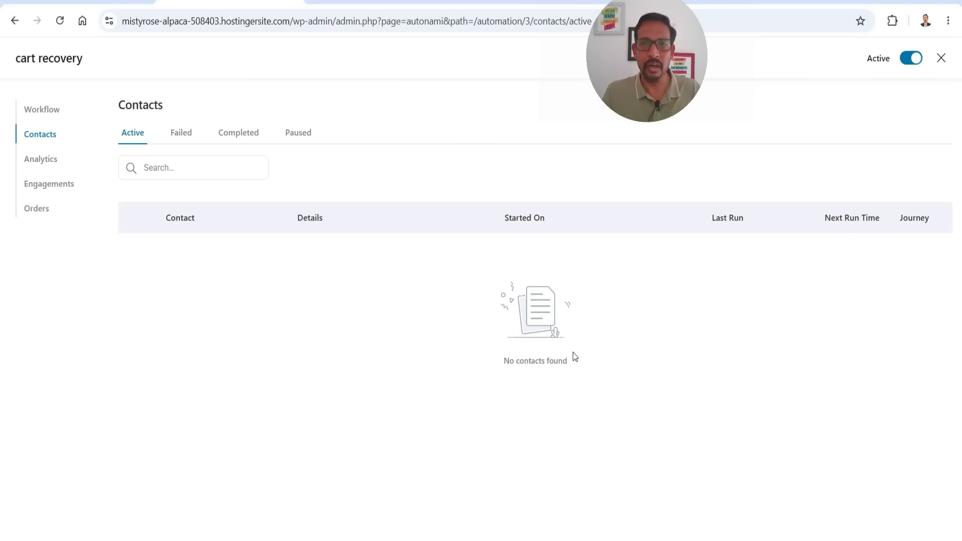
{"action": "left_click", "coordinate": [37, 159]}
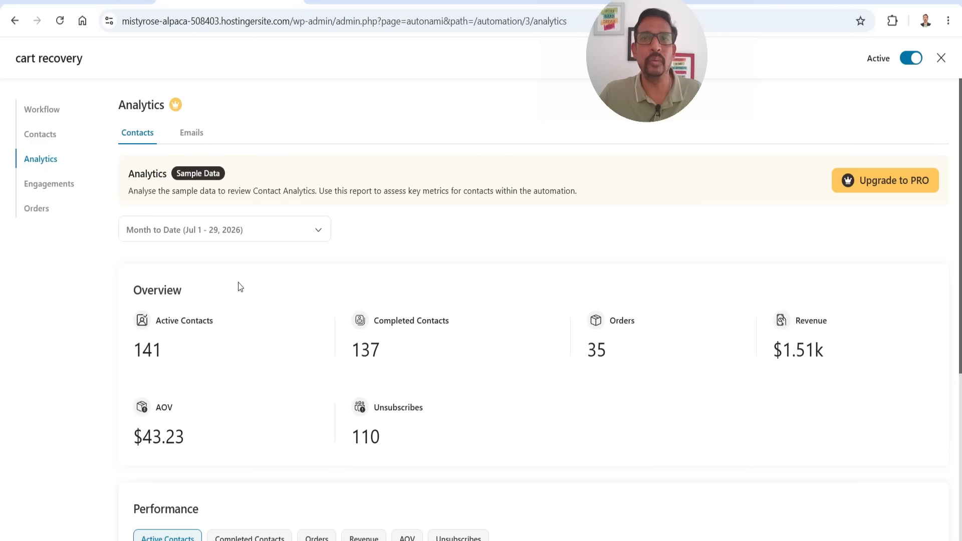
{"action": "left_click", "coordinate": [41, 188]}
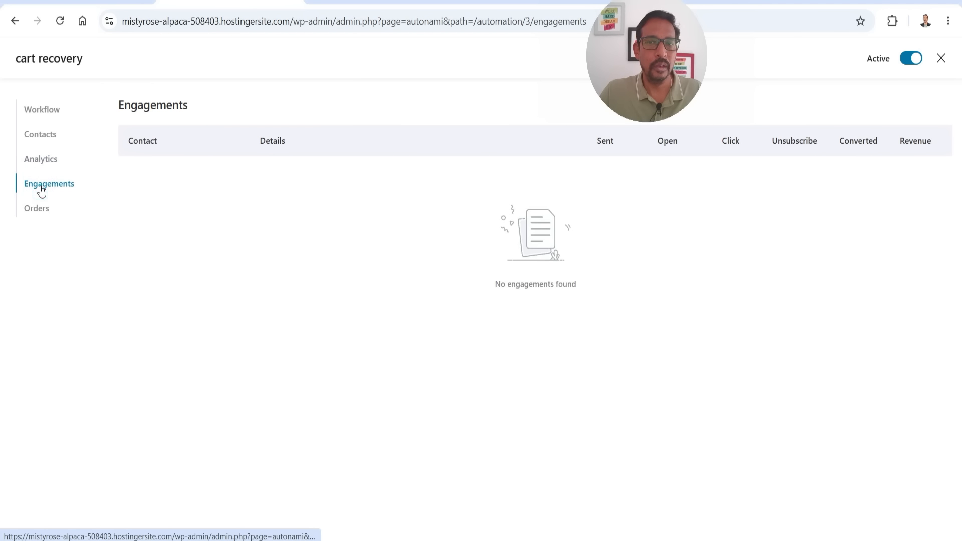
{"action": "left_click", "coordinate": [37, 210]}
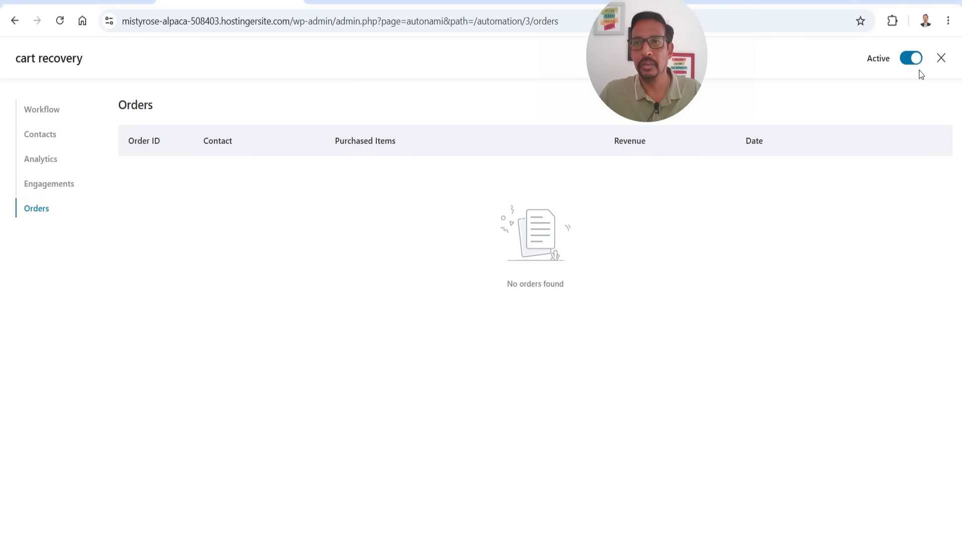
Close the cart recovery automation and check the actions available for it in the automations list
{"action": "left_click", "coordinate": [941, 58]}
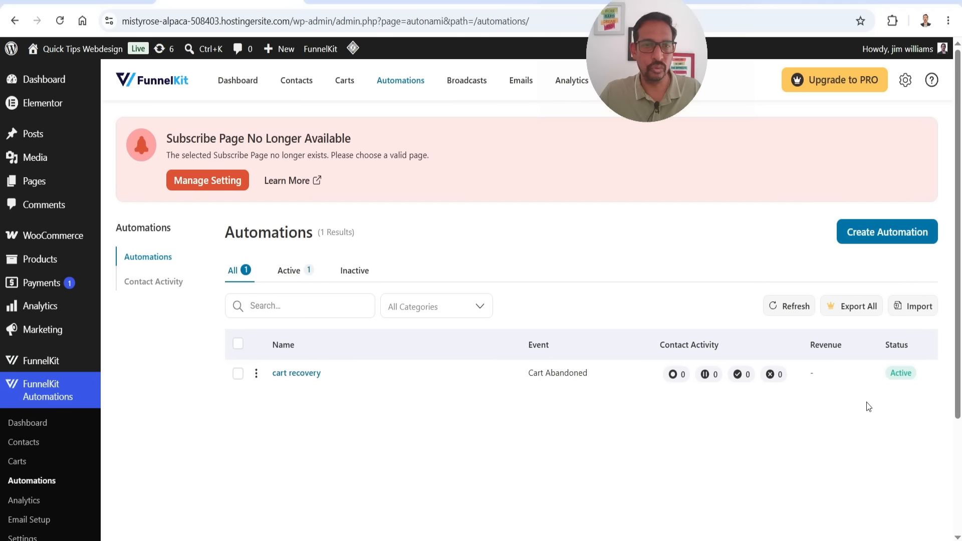
{"action": "left_click", "coordinate": [256, 375]}
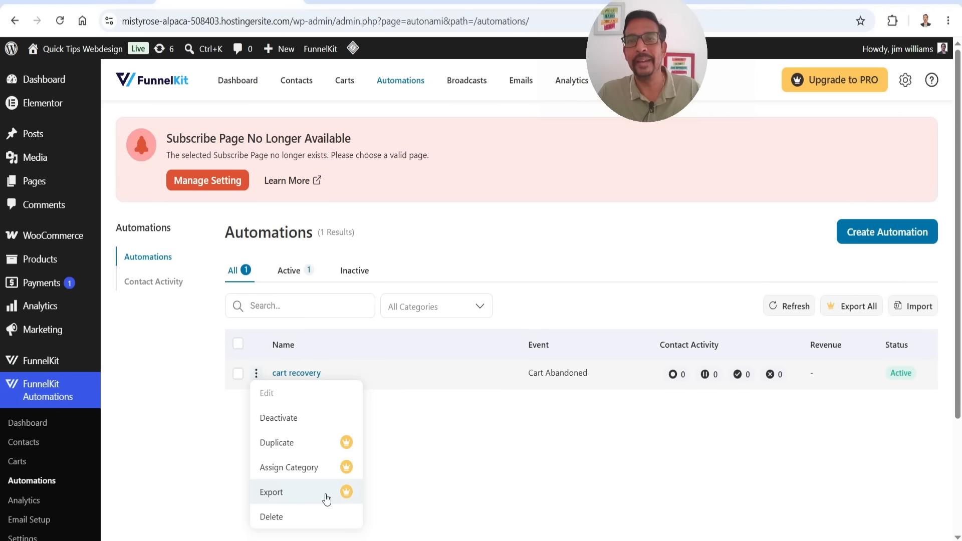
{"action": "left_click", "coordinate": [554, 479]}
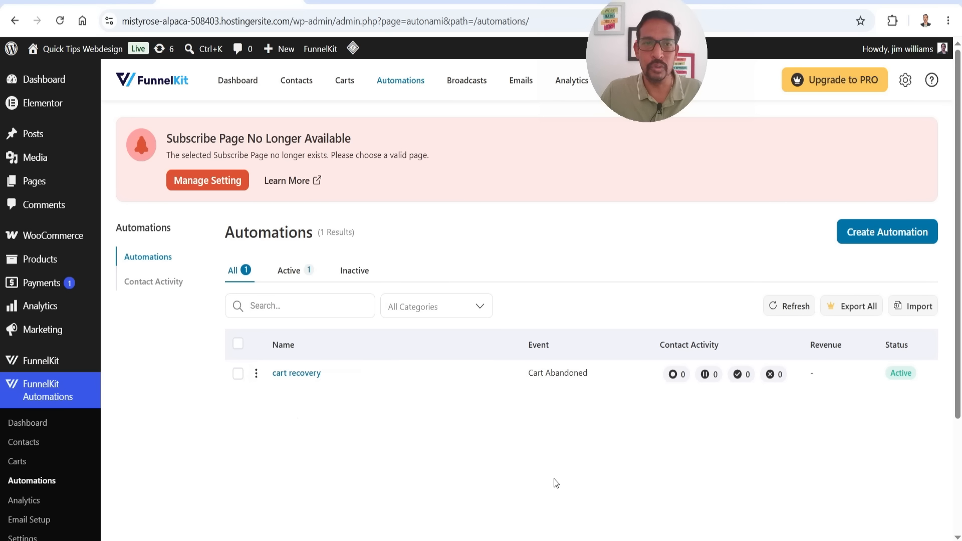
Go to the site's installed plugins and activate FunnelKit Automations Pro
{"action": "scroll", "coordinate": [15, 351], "scroll_direction": "down", "scroll_amount": 4}
{"action": "left_click", "coordinate": [29, 429]}
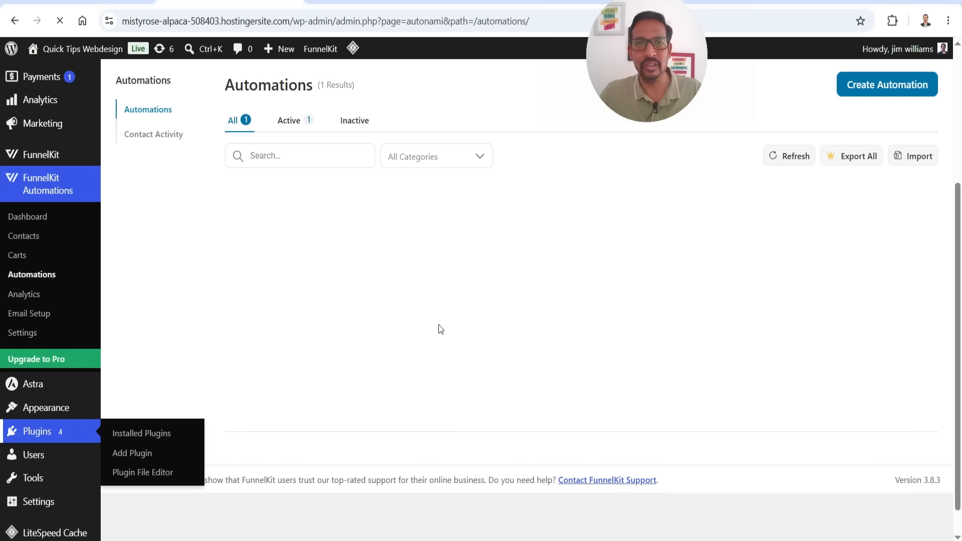
{"action": "scroll", "coordinate": [293, 248], "scroll_direction": "down", "scroll_amount": 5}
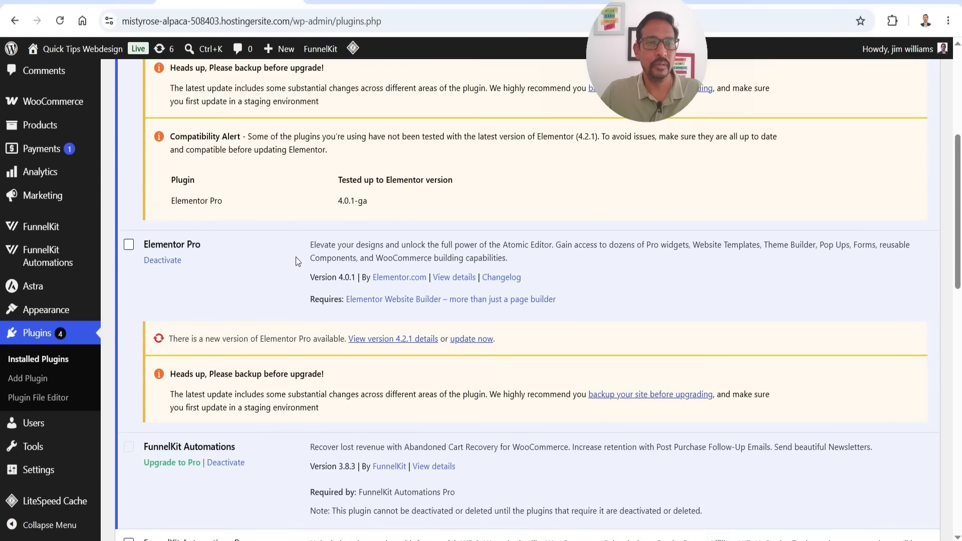
{"action": "scroll", "coordinate": [296, 261], "scroll_direction": "down", "scroll_amount": 5}
{"action": "left_click", "coordinate": [159, 289]}
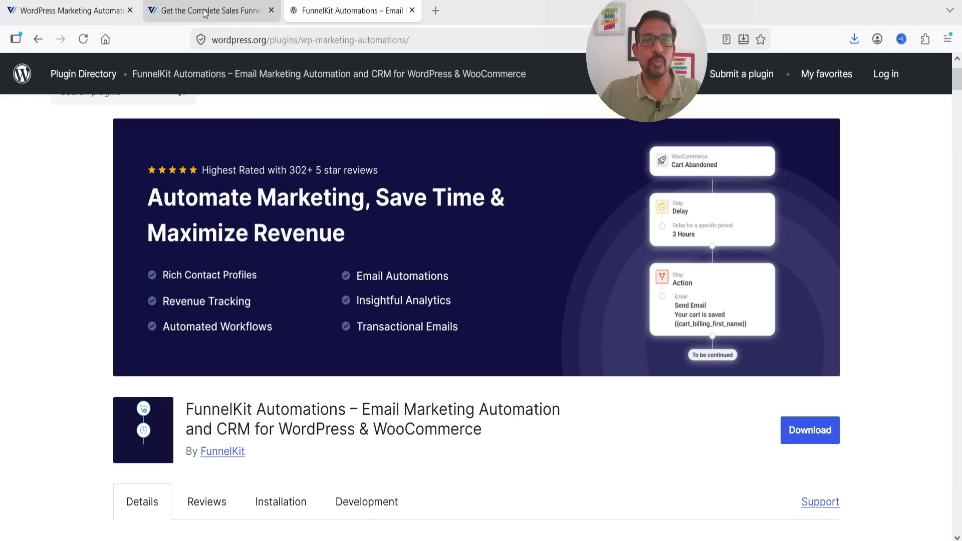
View FunnelKit's complete sales funnel page and look over the installed plugins list
{"action": "left_click", "coordinate": [204, 13]}
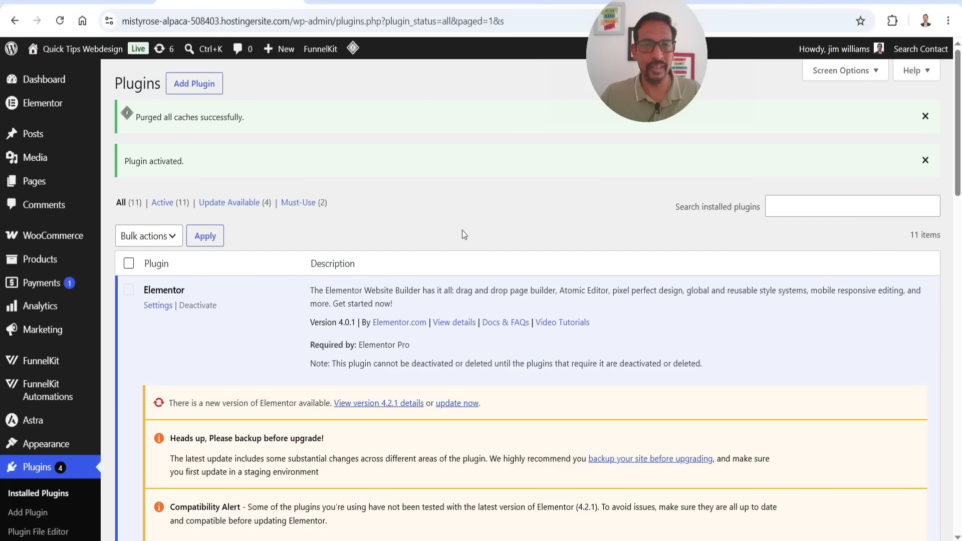
{"action": "scroll", "coordinate": [462, 238], "scroll_direction": "down", "scroll_amount": 3}
{"action": "scroll", "coordinate": [462, 238], "scroll_direction": "up", "scroll_amount": 3}
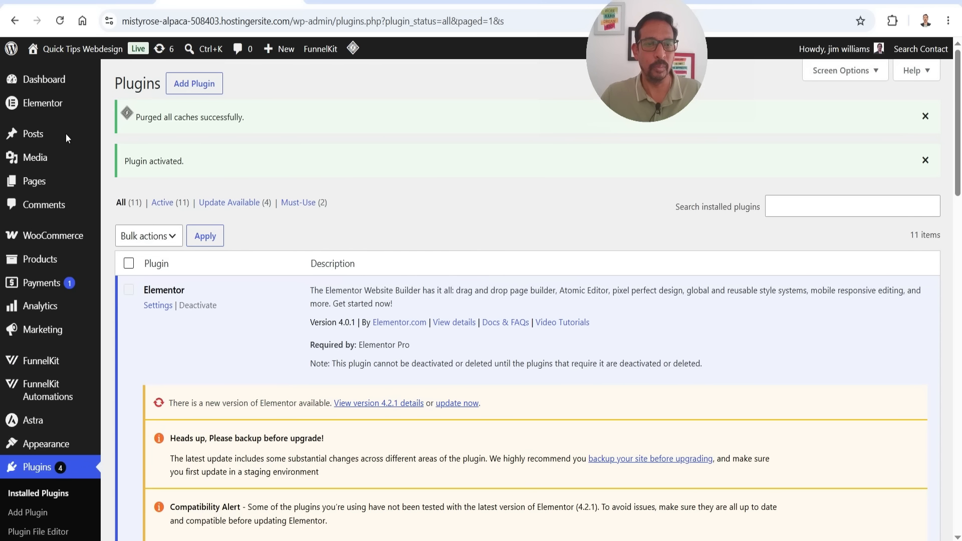
Reopen the cart recovery automation from the FunnelKit automations list and view its analytics
{"action": "mouse_move", "coordinate": [31, 405]}
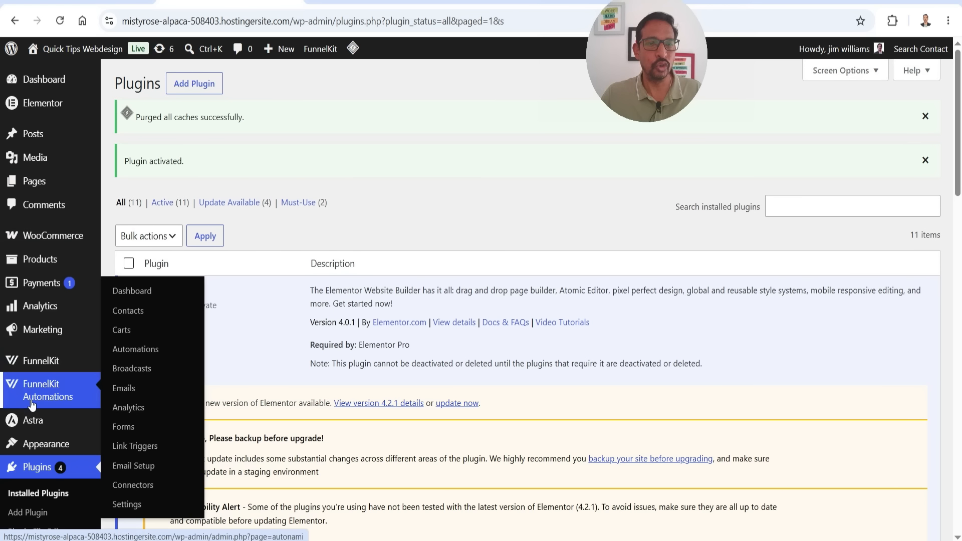
{"action": "left_click", "coordinate": [146, 354]}
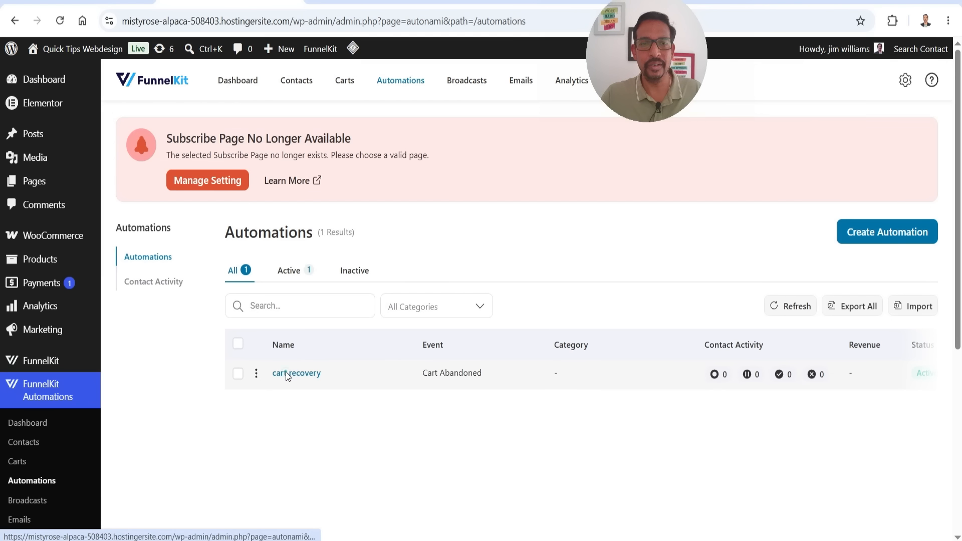
{"action": "left_click", "coordinate": [285, 372]}
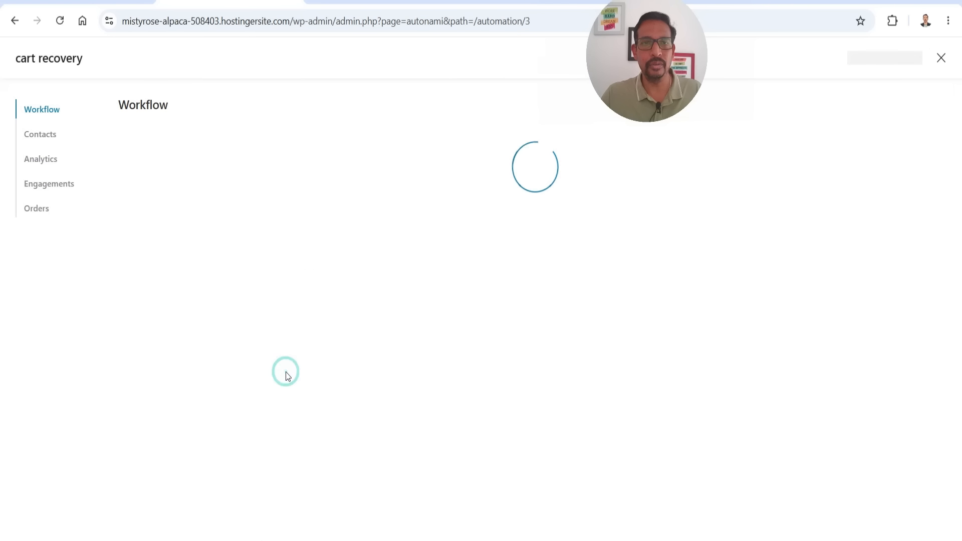
{"action": "left_click", "coordinate": [55, 164]}
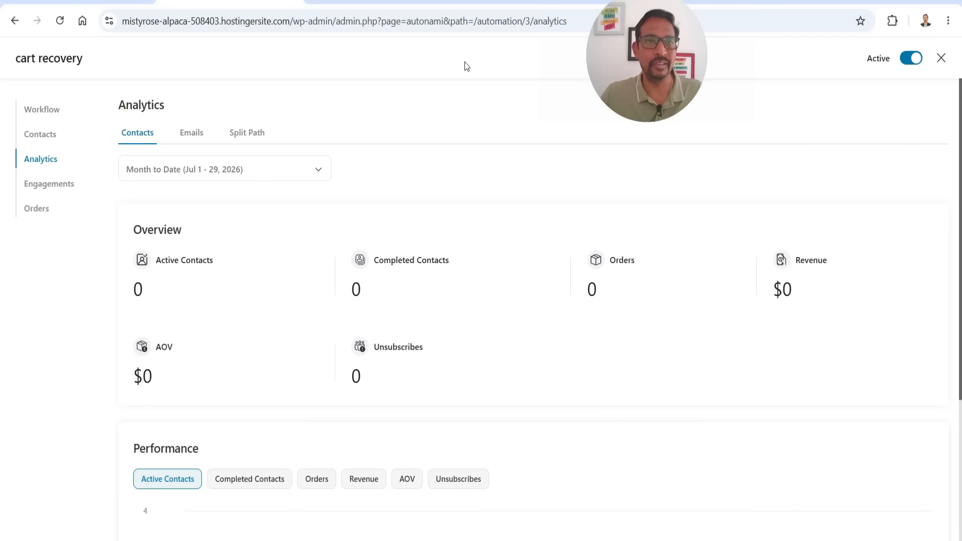
Return to the workflow and check the analytics of the "Your cart is saved" email, closing them again
{"action": "left_click", "coordinate": [45, 113]}
{"action": "left_click_drag", "start_coordinate": [865, 319], "coordinate": [677, 195]}
{"action": "left_click_drag", "start_coordinate": [680, 386], "coordinate": [688, 249]}
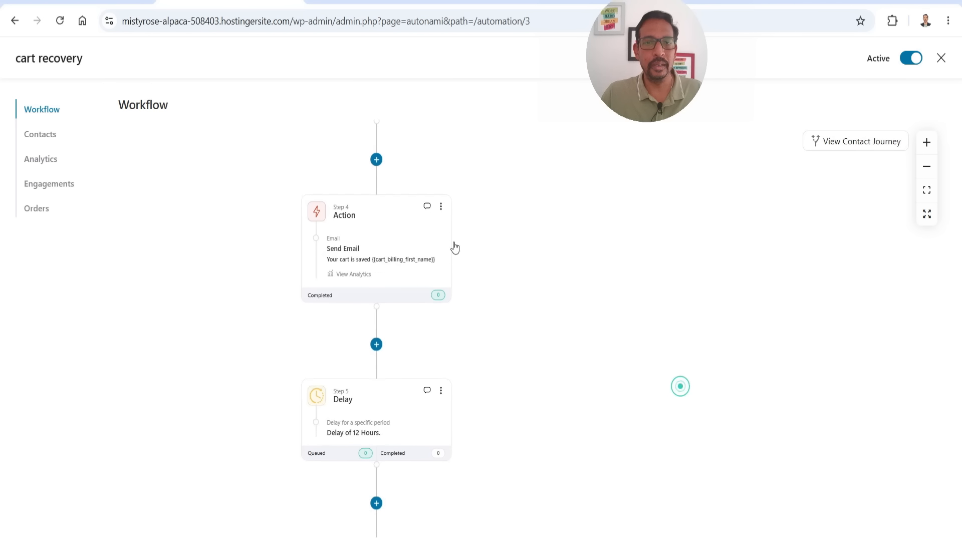
{"action": "left_click", "coordinate": [346, 275]}
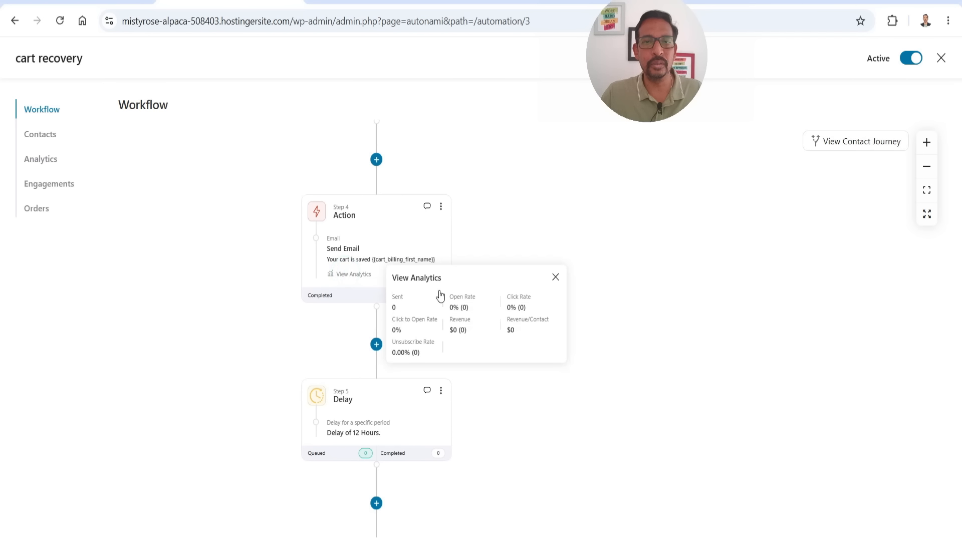
{"action": "left_click", "coordinate": [556, 277]}
Add an Exit step after the "Your cart is about to expire..." email
{"action": "left_click_drag", "start_coordinate": [680, 314], "coordinate": [741, 239]}
{"action": "left_click_drag", "start_coordinate": [737, 447], "coordinate": [707, 129]}
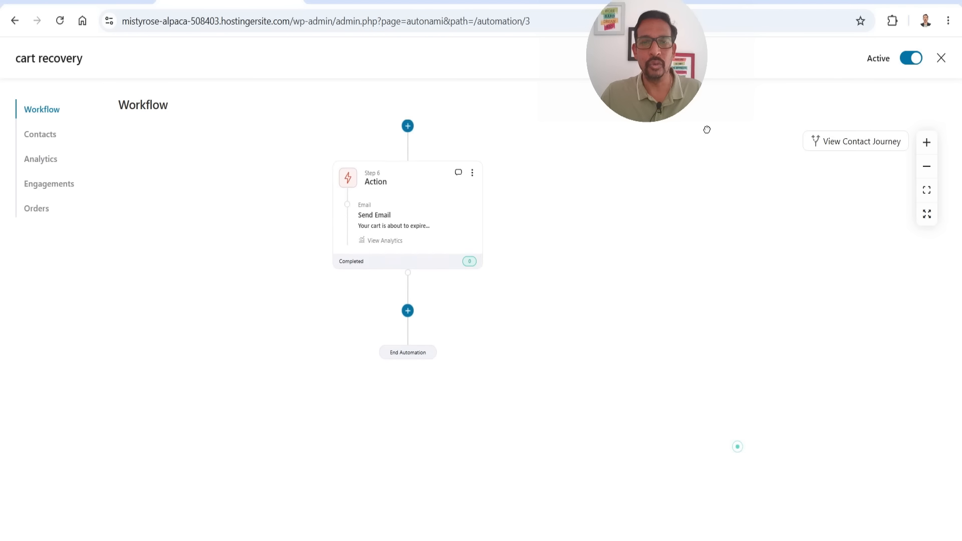
{"action": "left_click", "coordinate": [408, 278]}
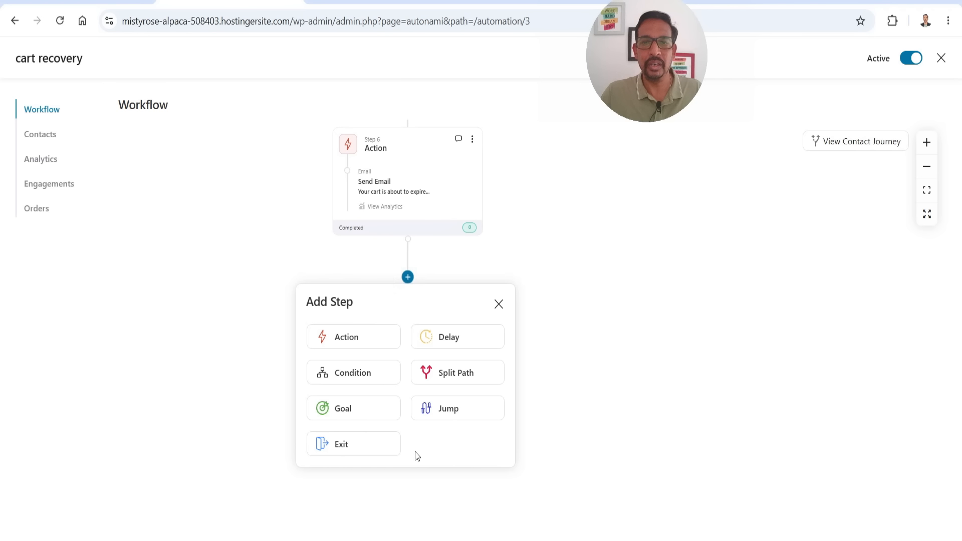
{"action": "left_click", "coordinate": [354, 449]}
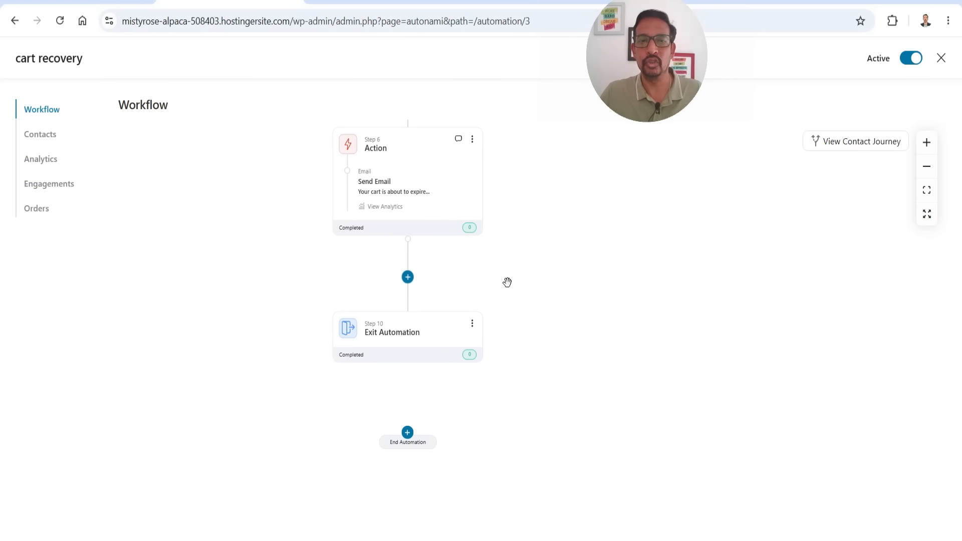
Close the automation editor and look over the logged-in customer's My Account page on the storefront
{"action": "left_click", "coordinate": [941, 59]}
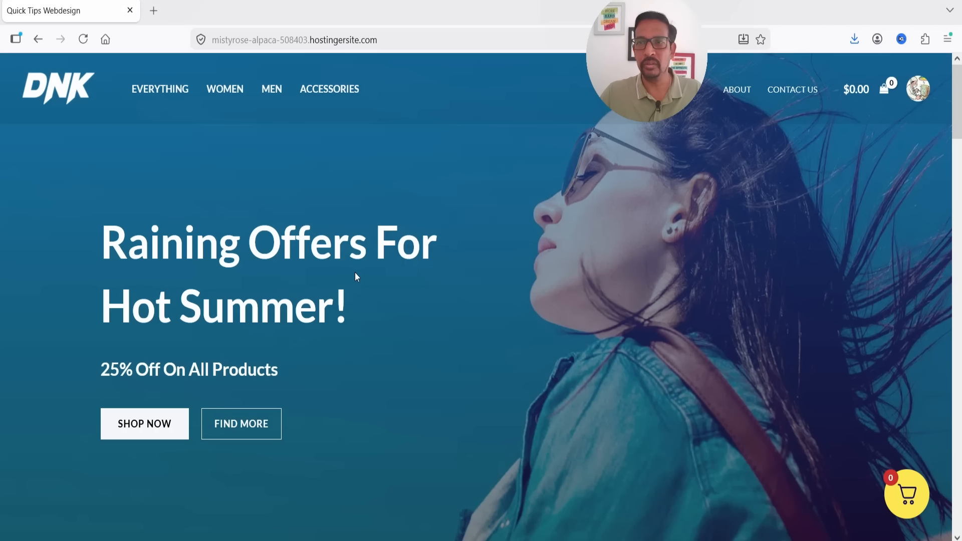
{"action": "left_click", "coordinate": [917, 89]}
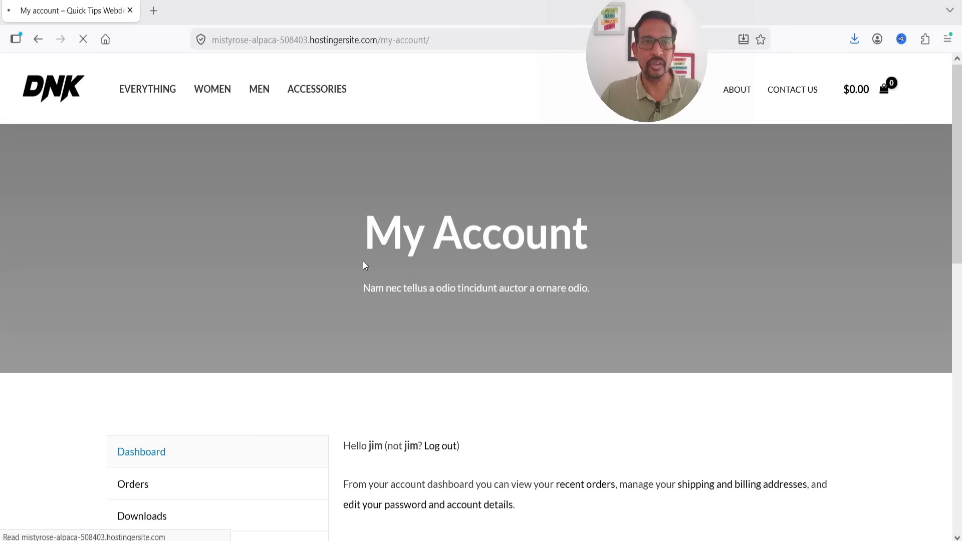
{"action": "scroll", "coordinate": [461, 278], "scroll_direction": "down", "scroll_amount": 4}
{"action": "left_click", "coordinate": [134, 396]}
{"action": "scroll", "coordinate": [534, 325], "scroll_direction": "down", "scroll_amount": 2}
{"action": "scroll", "coordinate": [535, 323], "scroll_direction": "up", "scroll_amount": 3}
Add the Buddha Bracelet and the Bright Gold Purse With Chain to the store cart, then leave without checking out
{"action": "left_click", "coordinate": [147, 90]}
{"action": "scroll", "coordinate": [594, 266], "scroll_direction": "down", "scroll_amount": 10}
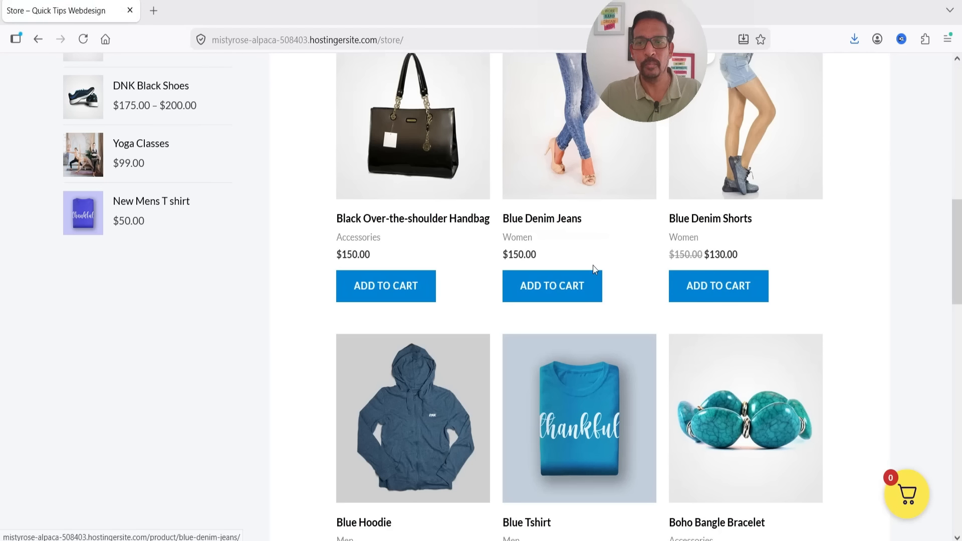
{"action": "scroll", "coordinate": [612, 316], "scroll_direction": "down", "scroll_amount": 6}
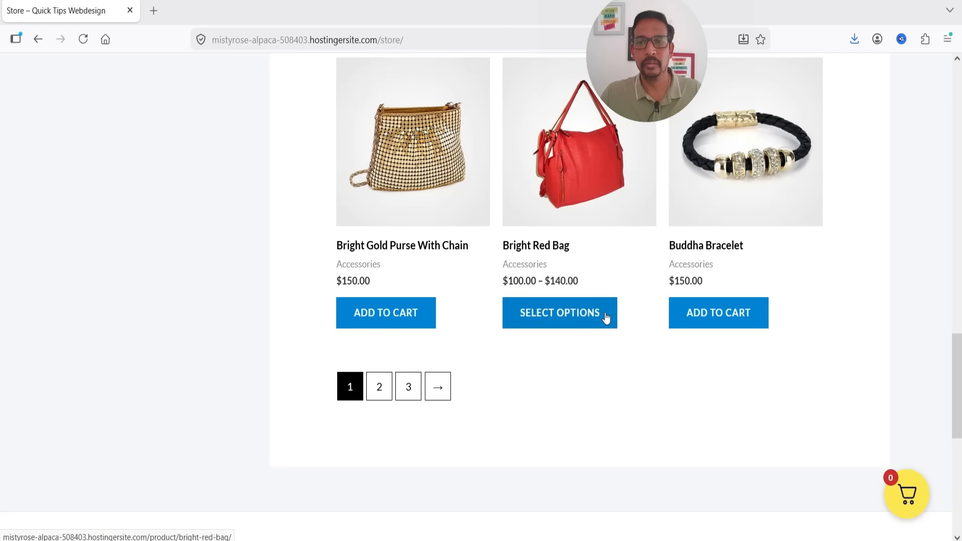
{"action": "left_click", "coordinate": [734, 316]}
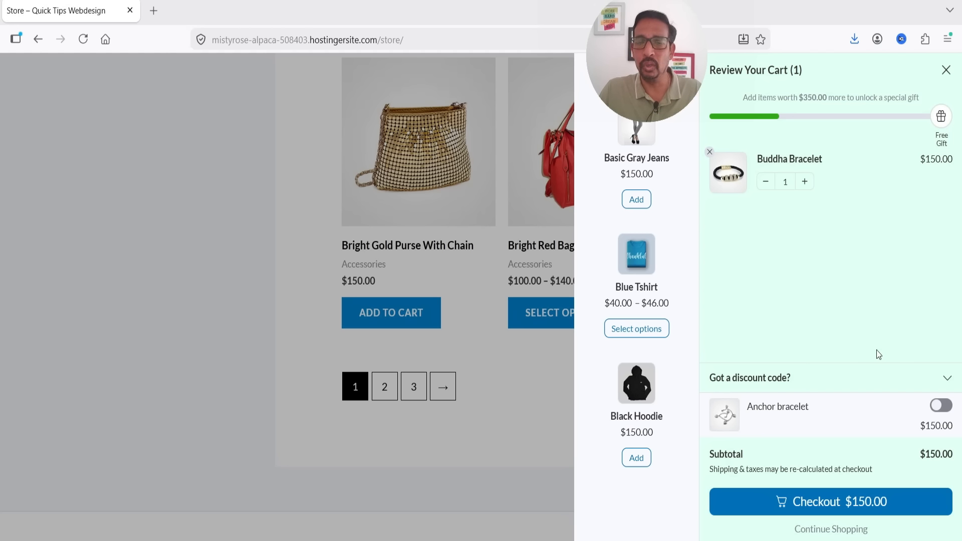
{"action": "left_click", "coordinate": [945, 70]}
{"action": "left_click", "coordinate": [374, 313]}
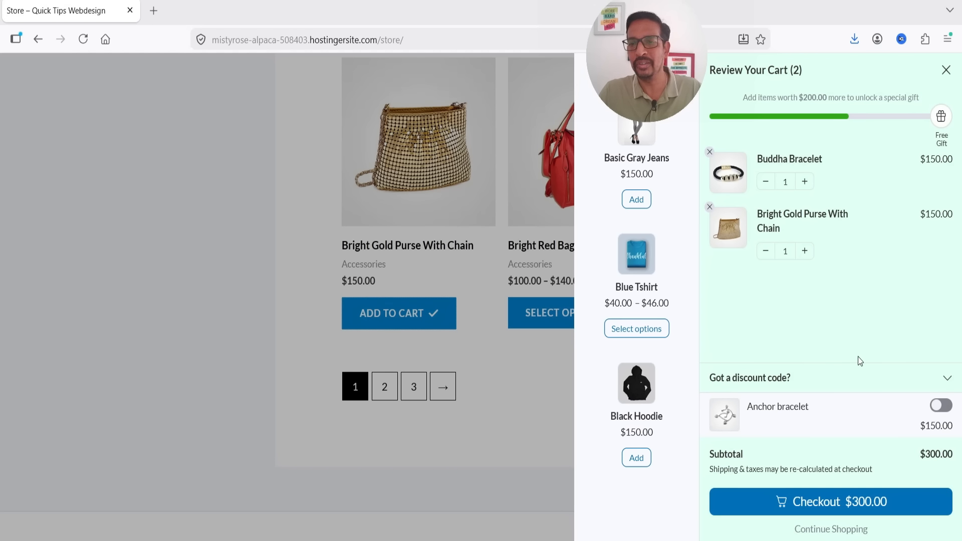
{"action": "left_click", "coordinate": [192, 233]}
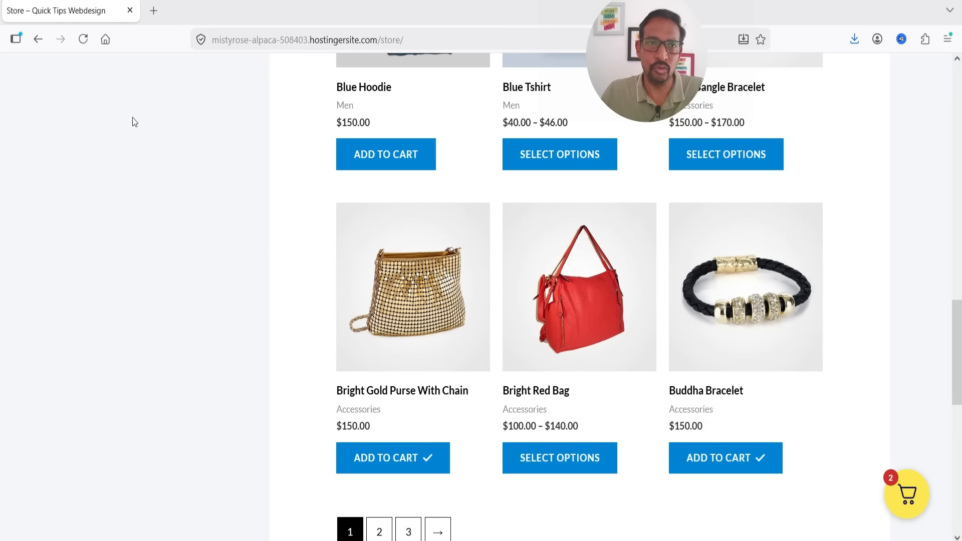
{"action": "left_click", "coordinate": [105, 40]}
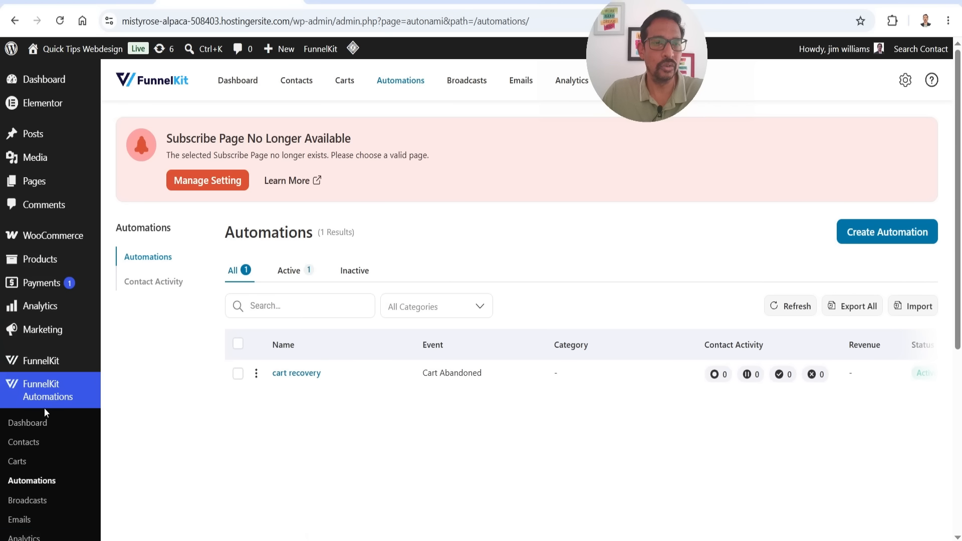
Switch to the WordPress admin and check the recoverable carts in FunnelKit Automations for the abandoned purse and bracelet
{"action": "left_click", "coordinate": [21, 465]}
{"action": "scroll", "coordinate": [565, 452], "scroll_direction": "down", "scroll_amount": 1}
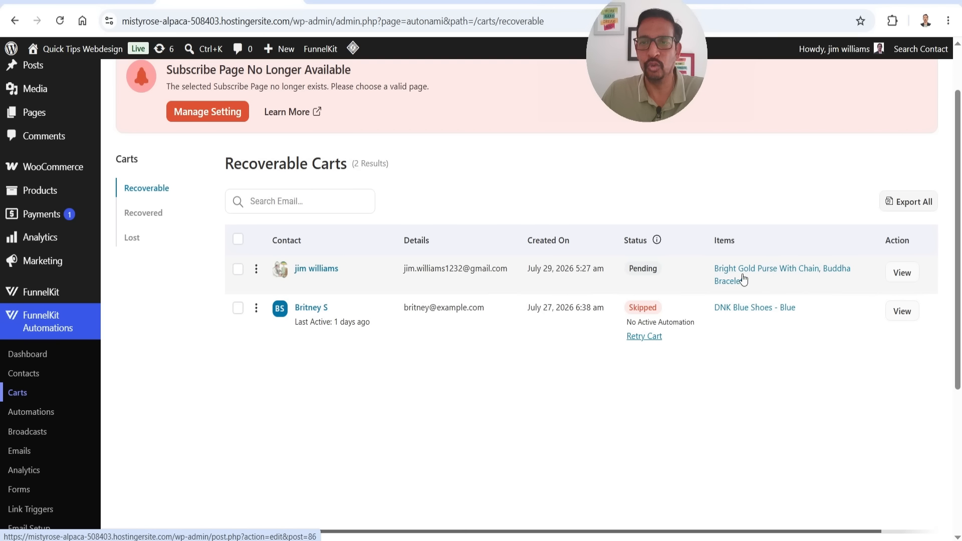
{"action": "left_click", "coordinate": [409, 283]}
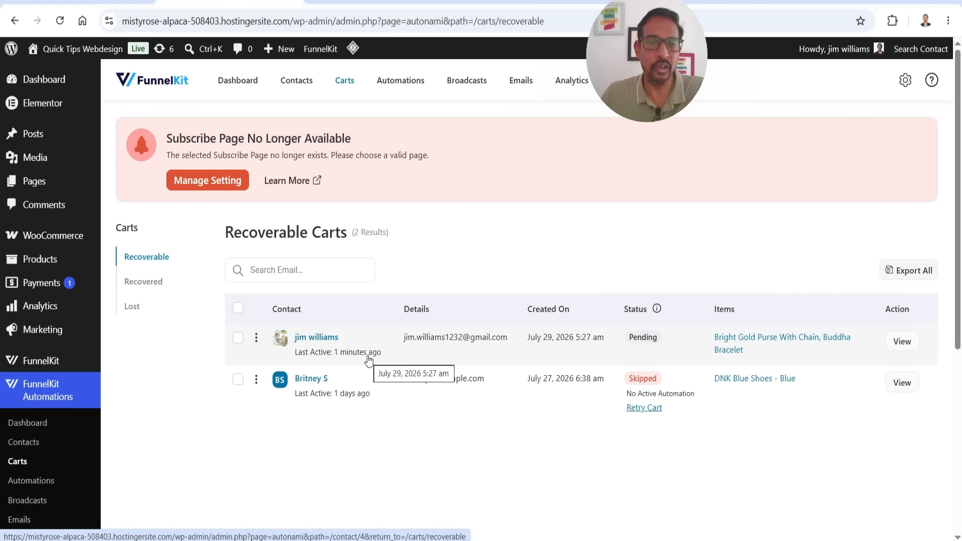
Check the contact counts in the cart recovery workflow and close the automation again
{"action": "left_click", "coordinate": [41, 486]}
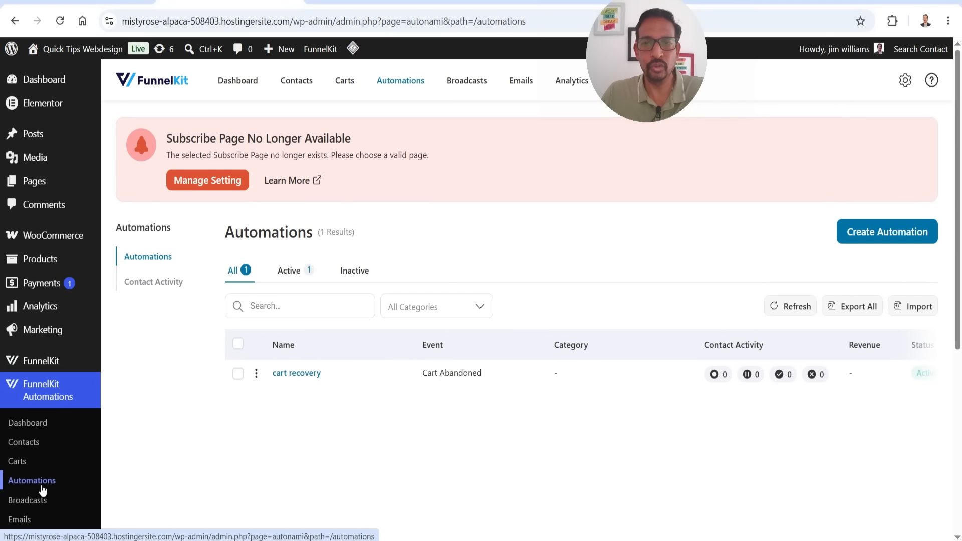
{"action": "left_click", "coordinate": [311, 374]}
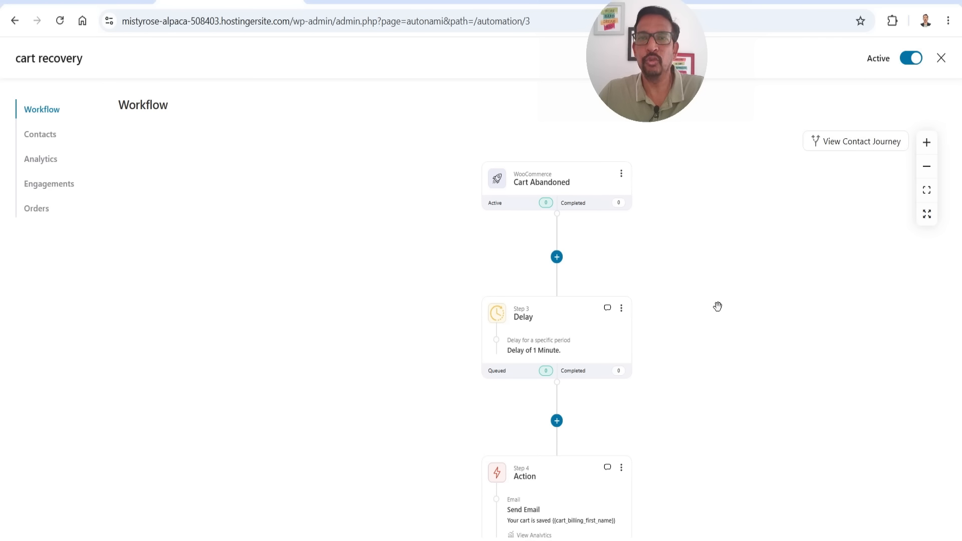
{"action": "left_click", "coordinate": [943, 60]}
Set the cart tracking Wait Period to 1 minute in the FunnelKit Automations settings
{"action": "scroll", "coordinate": [71, 365], "scroll_direction": "down", "scroll_amount": 3}
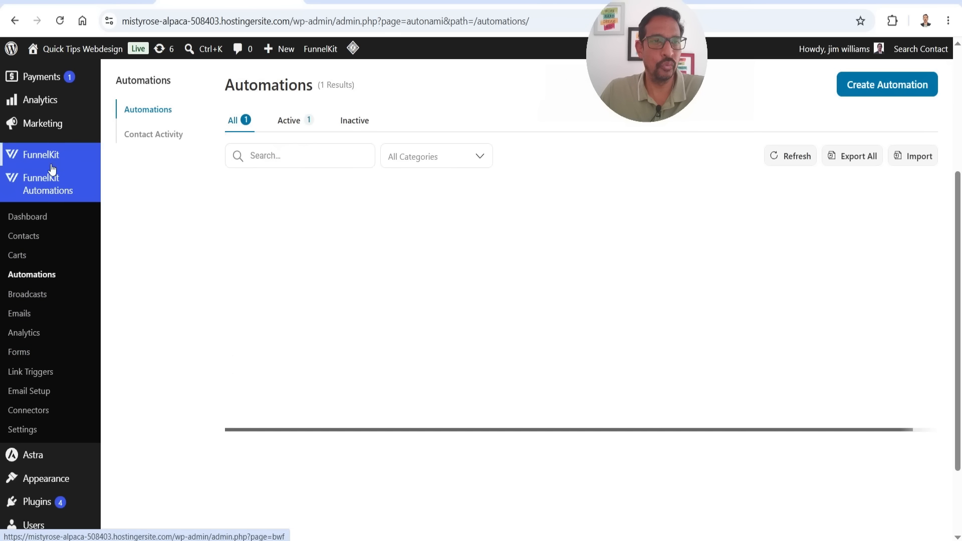
{"action": "left_click", "coordinate": [21, 429]}
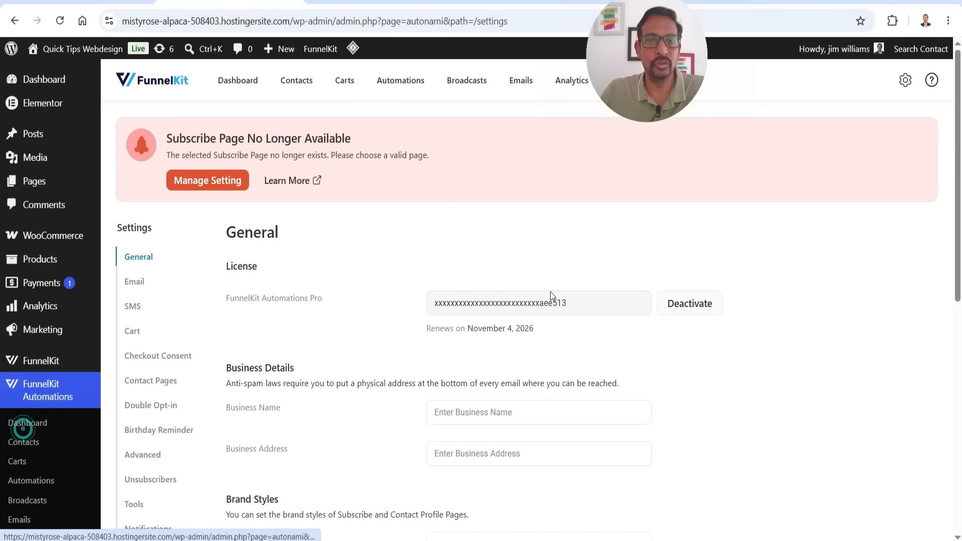
{"action": "left_click", "coordinate": [134, 338]}
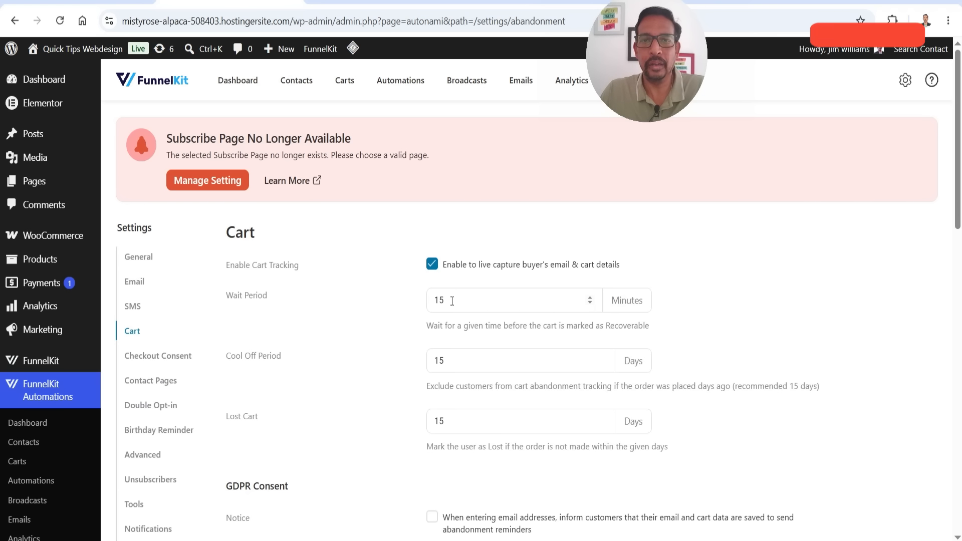
{"action": "left_click_drag", "start_coordinate": [452, 301], "coordinate": [429, 300]}
{"action": "type", "text": "1"}
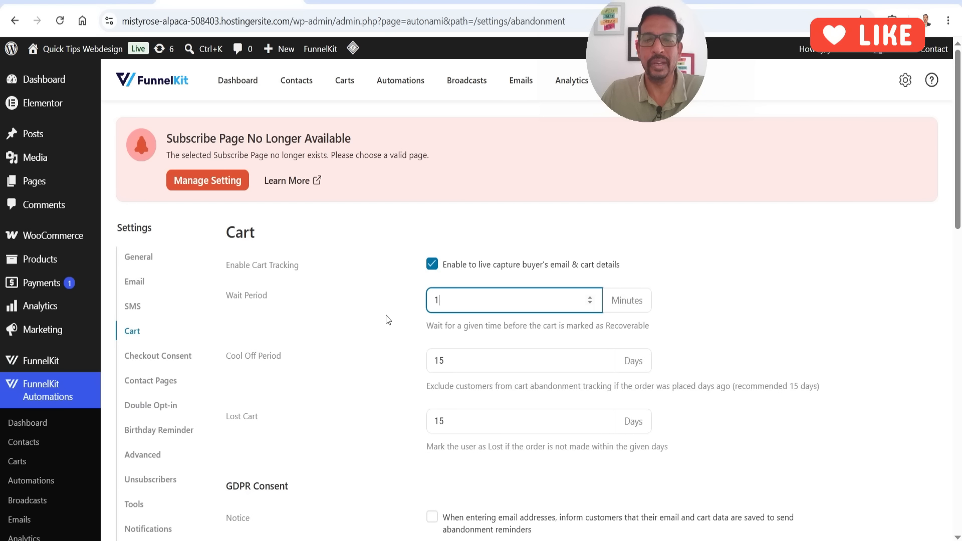
Review the Cool Off Period, Lost Cart and remaining cart options, and save the cart settings
{"action": "left_click_drag", "start_coordinate": [429, 361], "coordinate": [451, 361]}
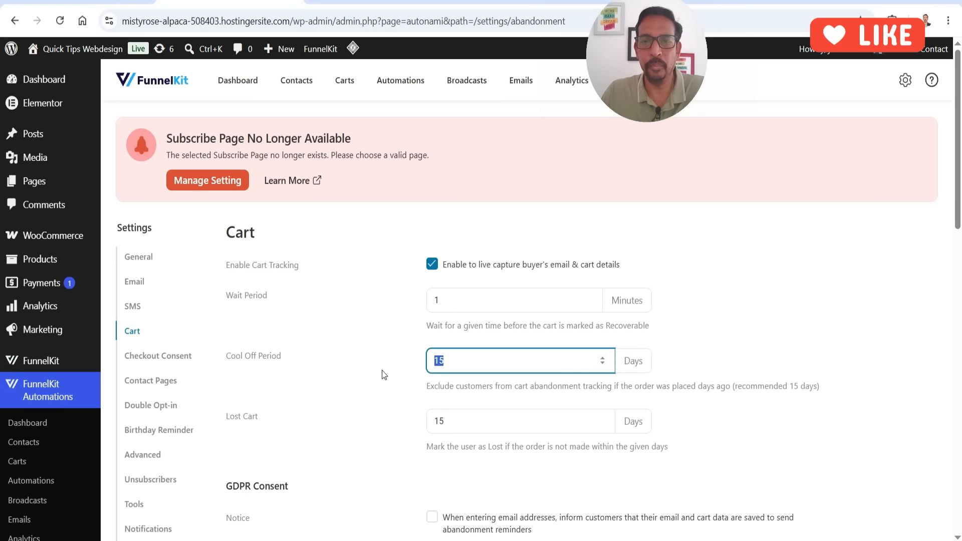
{"action": "left_click", "coordinate": [382, 375]}
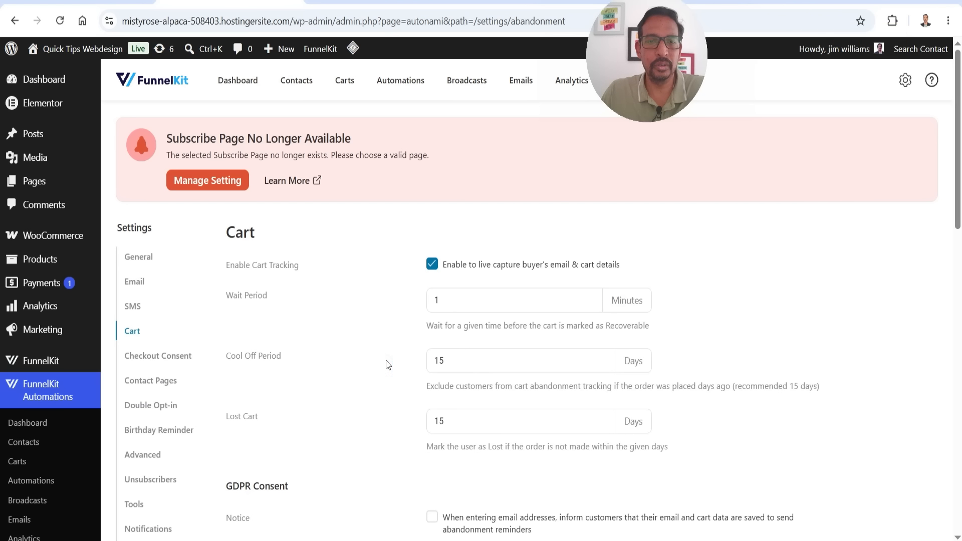
{"action": "scroll", "coordinate": [386, 360], "scroll_direction": "down", "scroll_amount": 1}
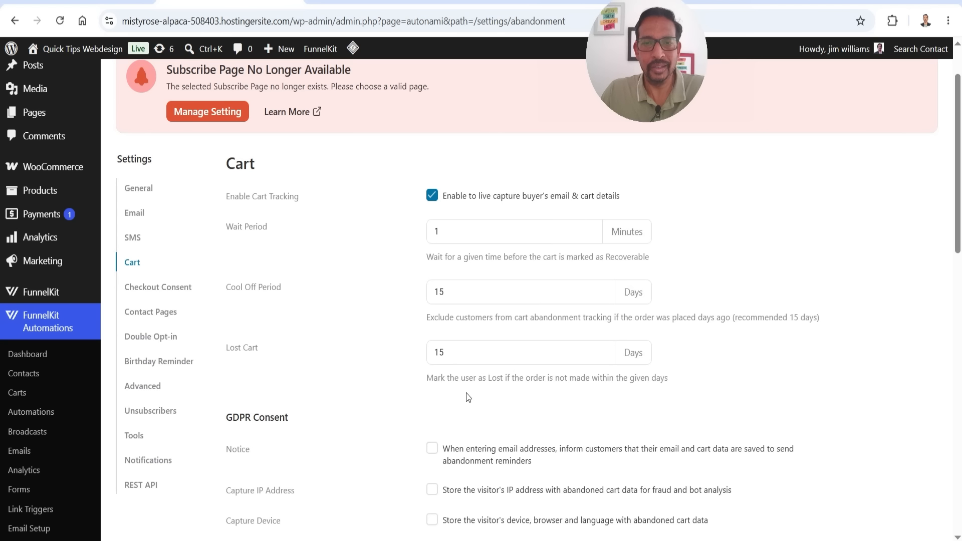
{"action": "left_click_drag", "start_coordinate": [457, 378], "coordinate": [578, 378]}
{"action": "left_click", "coordinate": [699, 381]}
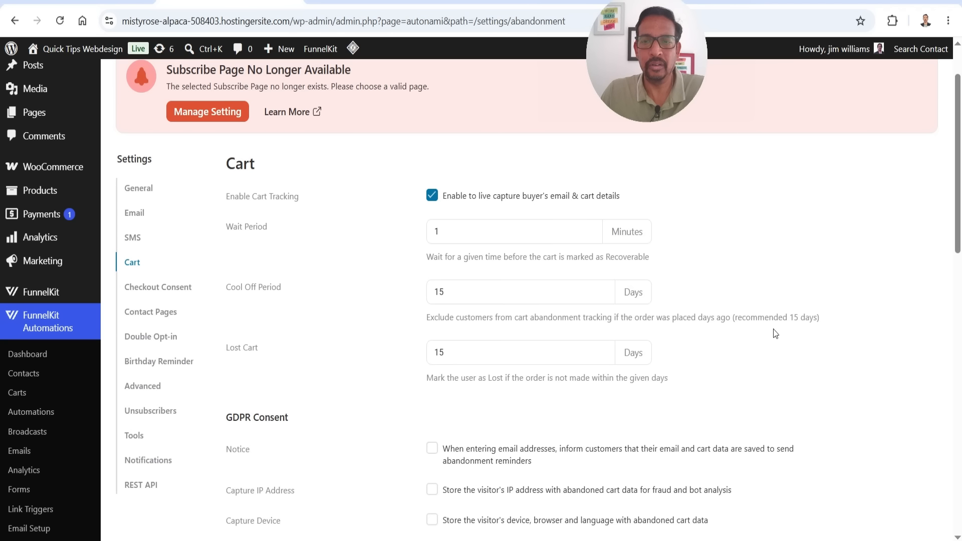
{"action": "scroll", "coordinate": [773, 330], "scroll_direction": "down", "scroll_amount": 1}
{"action": "scroll", "coordinate": [746, 315], "scroll_direction": "down", "scroll_amount": 10}
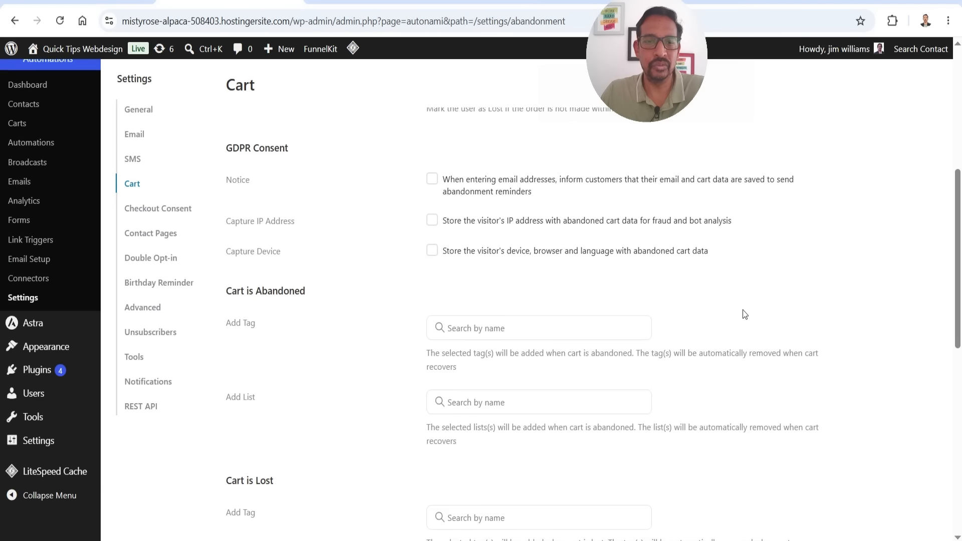
{"action": "left_click", "coordinate": [446, 487]}
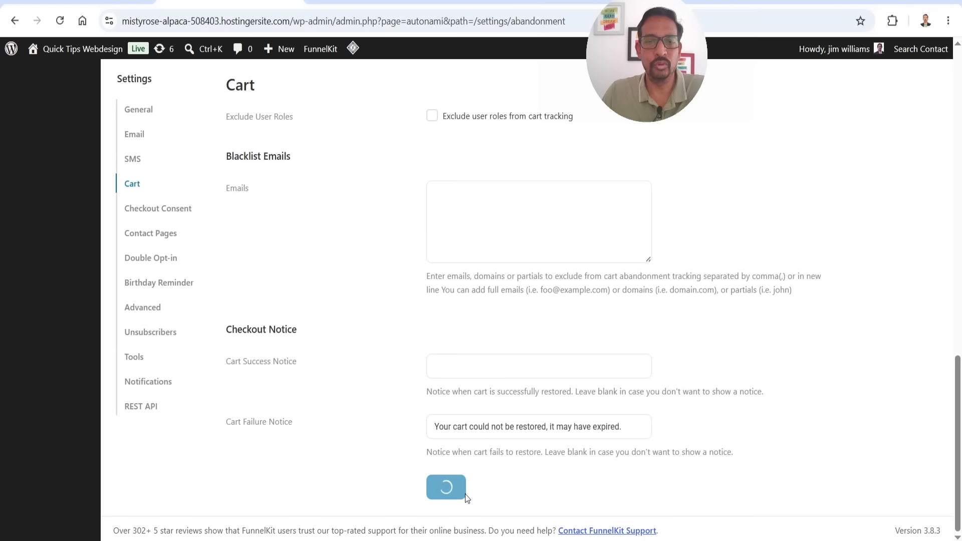
{"action": "scroll", "coordinate": [539, 295], "scroll_direction": "up", "scroll_amount": 10}
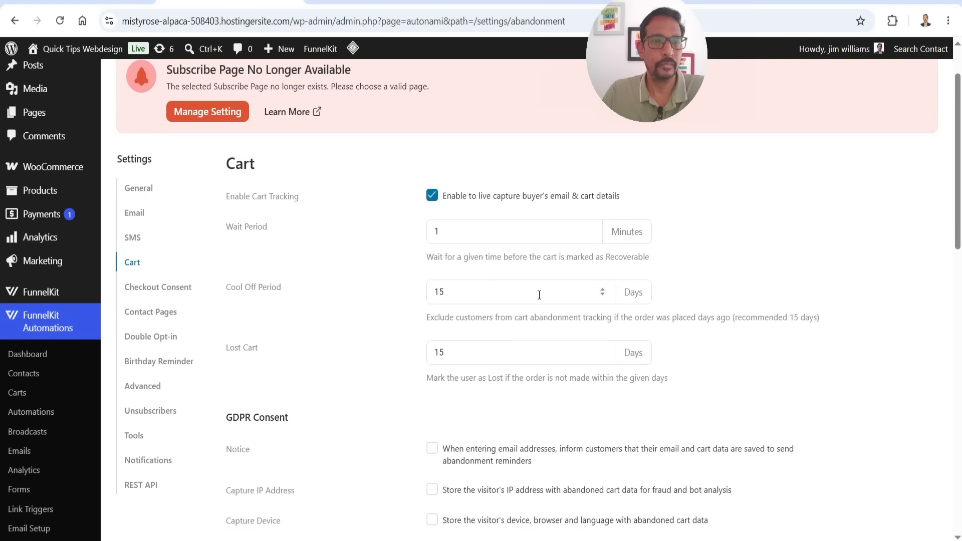
Reopen the cart recovery automation and view the journey of the active contact under the Cart Abandoned trigger
{"action": "left_click", "coordinate": [17, 392]}
{"action": "left_click", "coordinate": [34, 481]}
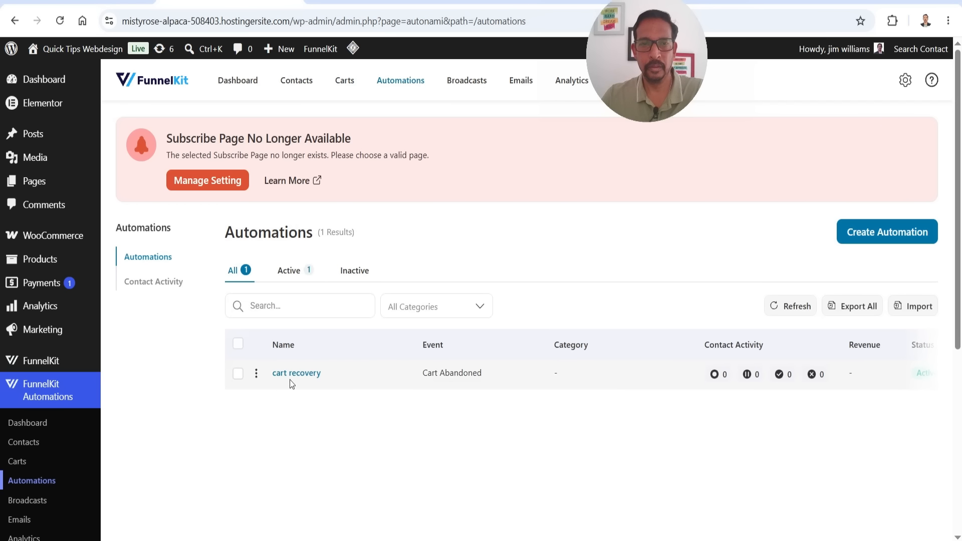
{"action": "left_click", "coordinate": [291, 385]}
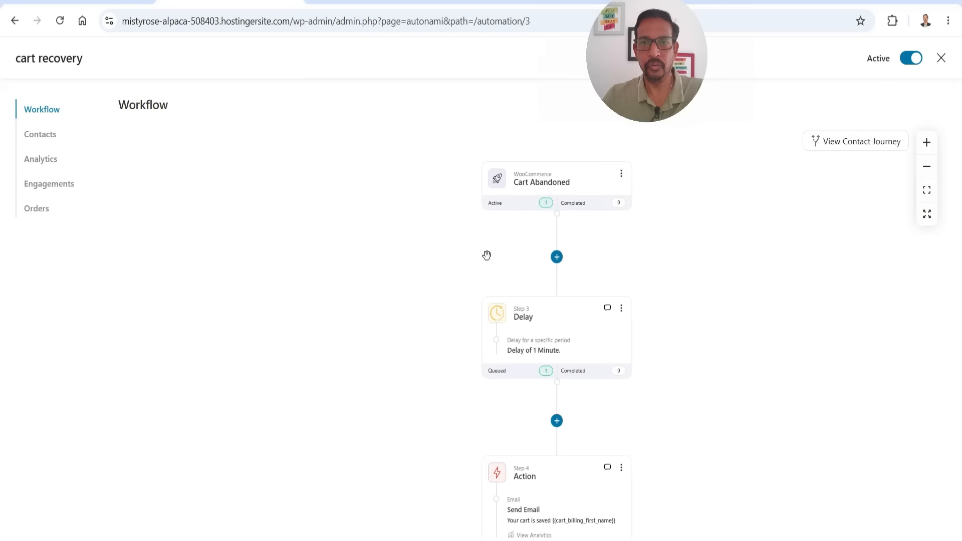
{"action": "left_click", "coordinate": [545, 203]}
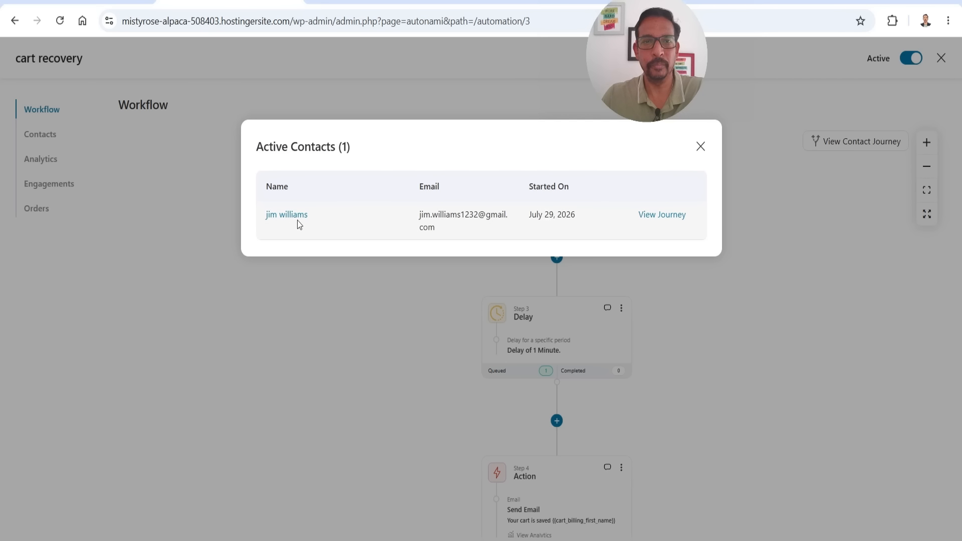
{"action": "left_click", "coordinate": [663, 215]}
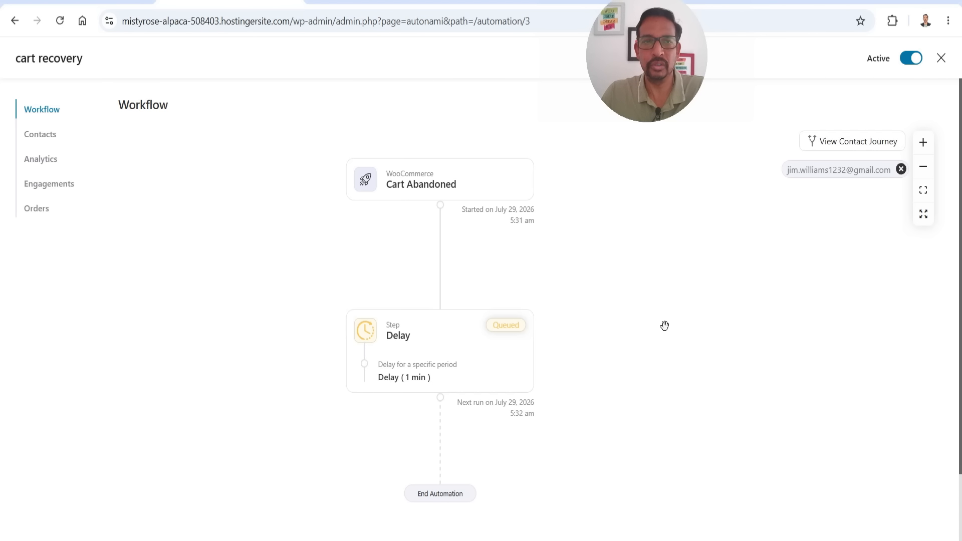
{"action": "scroll", "coordinate": [518, 288], "scroll_direction": "down", "scroll_amount": 1}
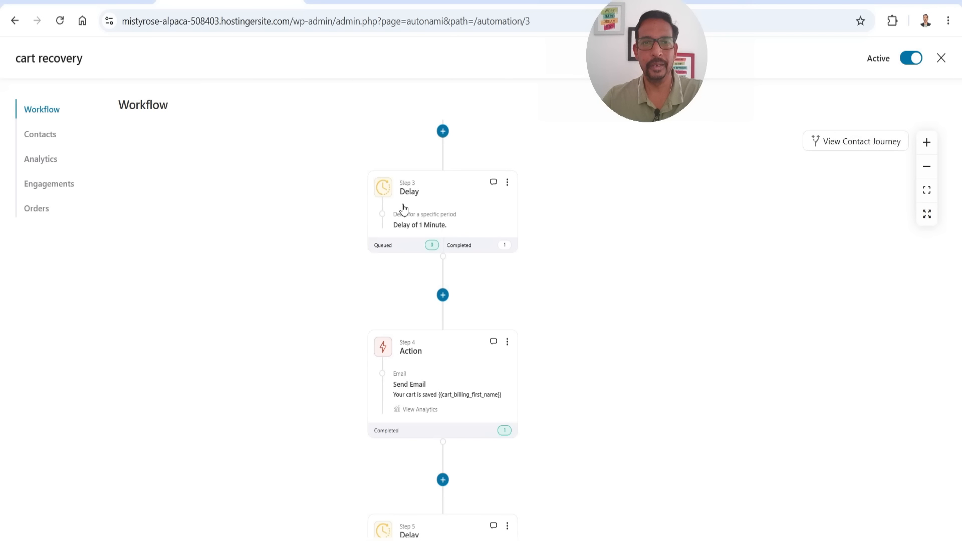
Open the journey of the contact who completed the "Your cart is saved" email and follow it from trigger to queued delay
{"action": "left_click_drag", "start_coordinate": [594, 315], "coordinate": [584, 232]}
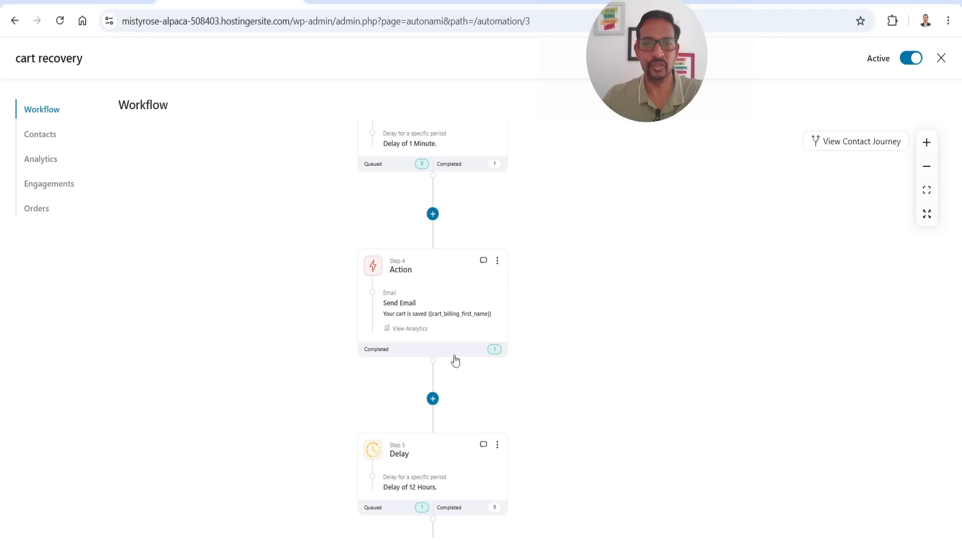
{"action": "left_click", "coordinate": [494, 349]}
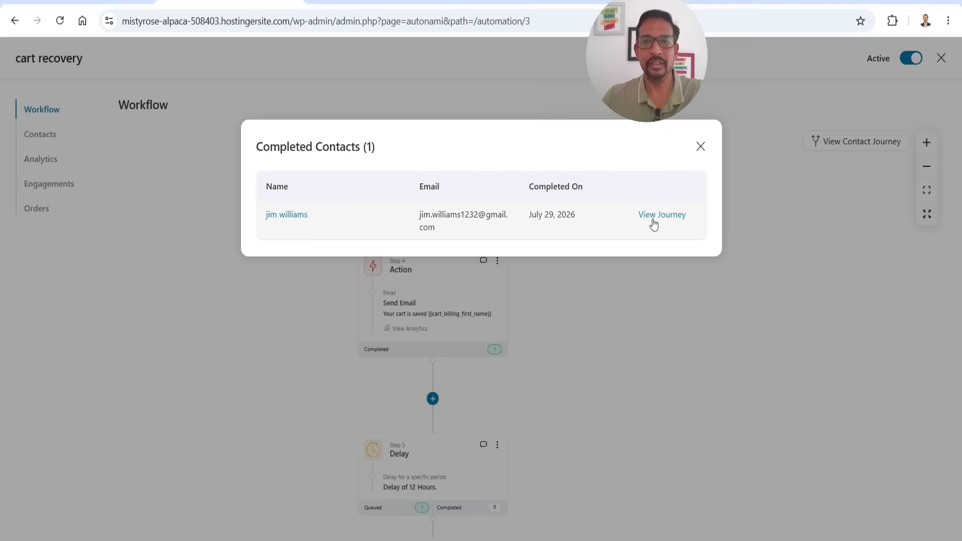
{"action": "left_click", "coordinate": [670, 224]}
{"action": "left_click_drag", "start_coordinate": [775, 360], "coordinate": [639, 237]}
{"action": "left_click_drag", "start_coordinate": [645, 319], "coordinate": [688, 415]}
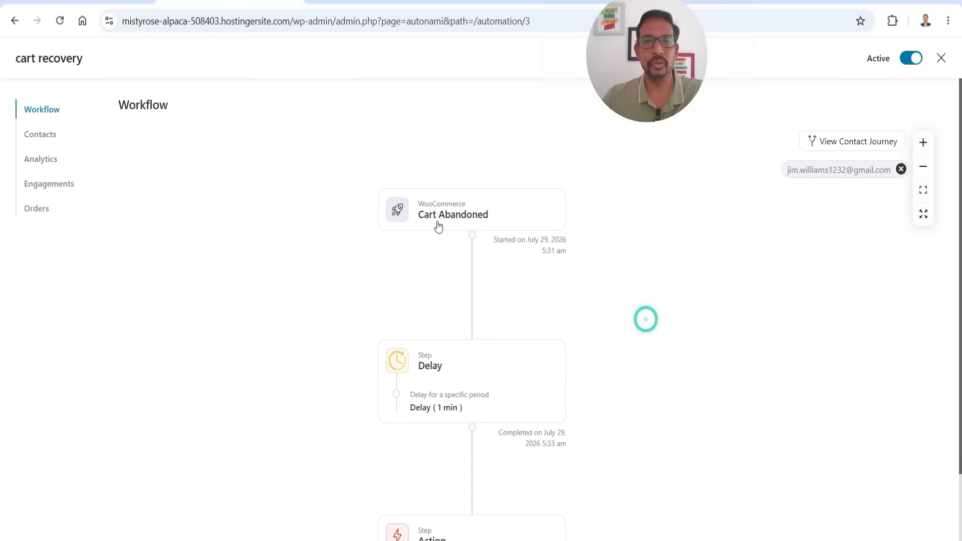
{"action": "left_click_drag", "start_coordinate": [698, 363], "coordinate": [671, 209]}
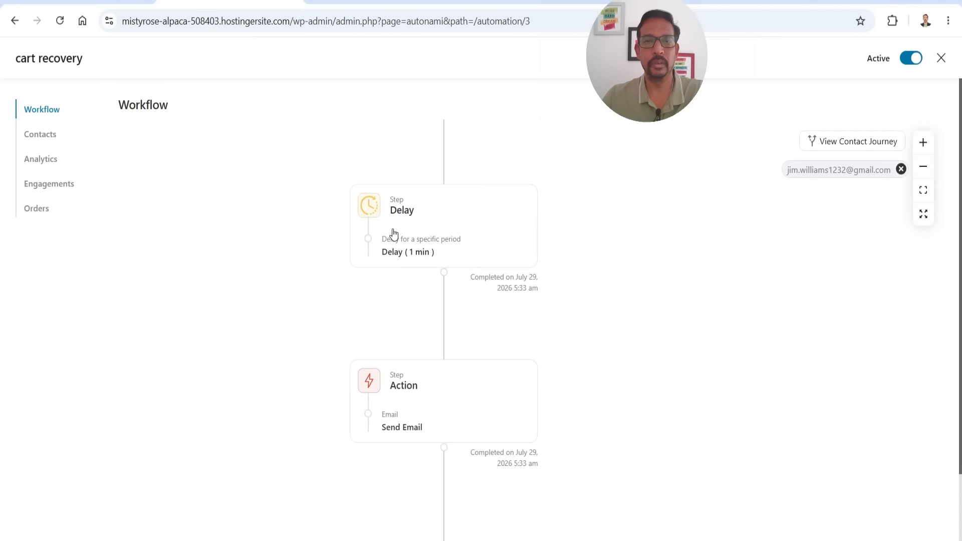
{"action": "left_click_drag", "start_coordinate": [628, 350], "coordinate": [596, 198]}
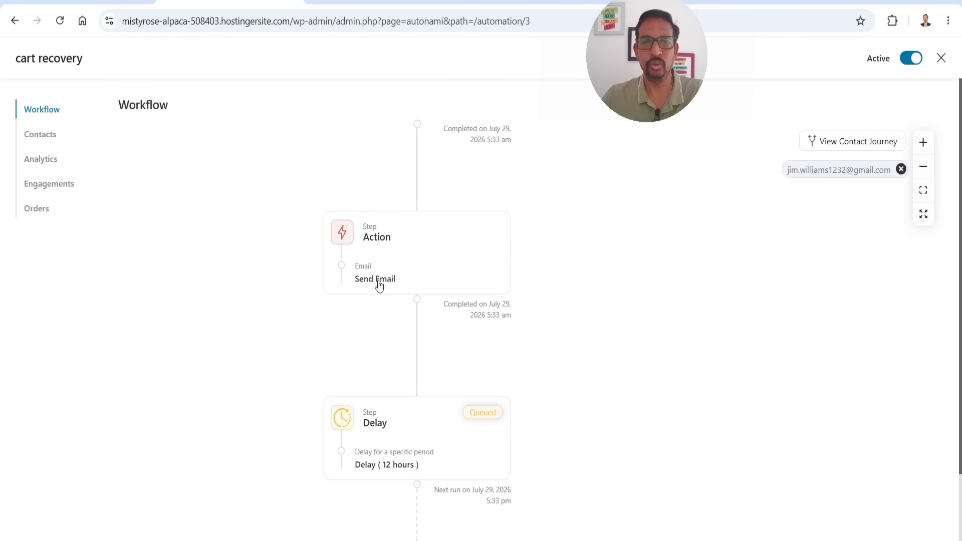
{"action": "left_click_drag", "start_coordinate": [634, 370], "coordinate": [643, 211]}
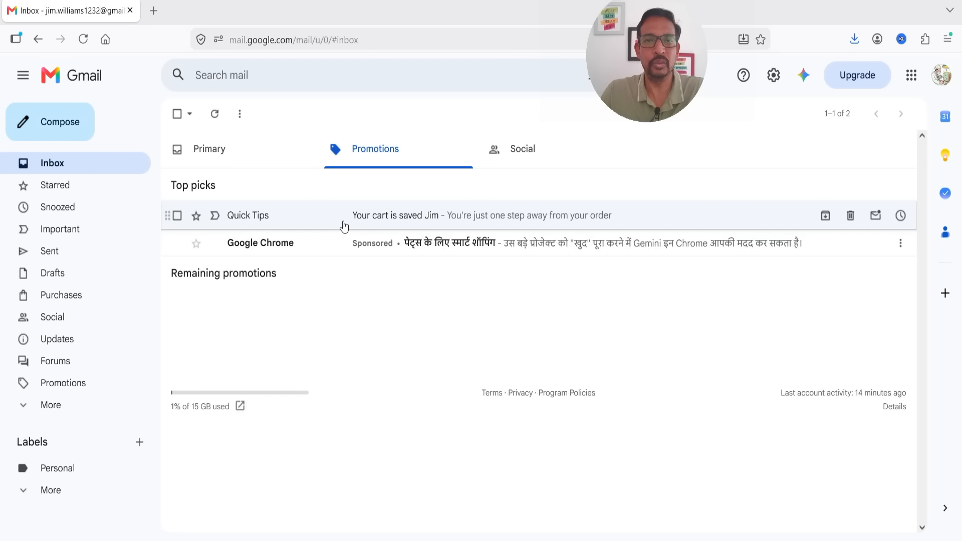
Switch to the customer's Gmail inbox and open the "Your cart is saved" email from Quick Tips
{"action": "left_click", "coordinate": [410, 219]}
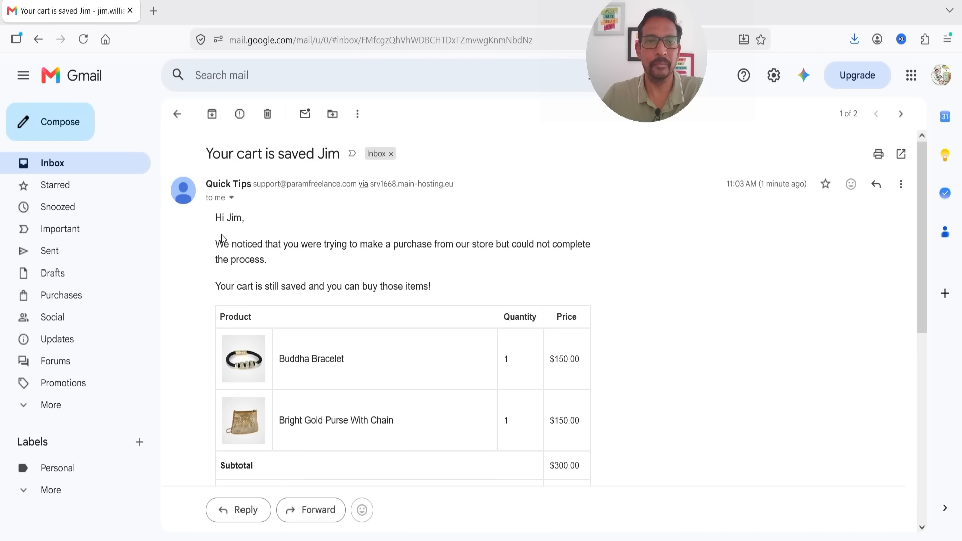
Read through the cart recovery email and follow its link to go back and complete the purchase
{"action": "left_click_drag", "start_coordinate": [227, 247], "coordinate": [320, 245]}
{"action": "left_click", "coordinate": [385, 258]}
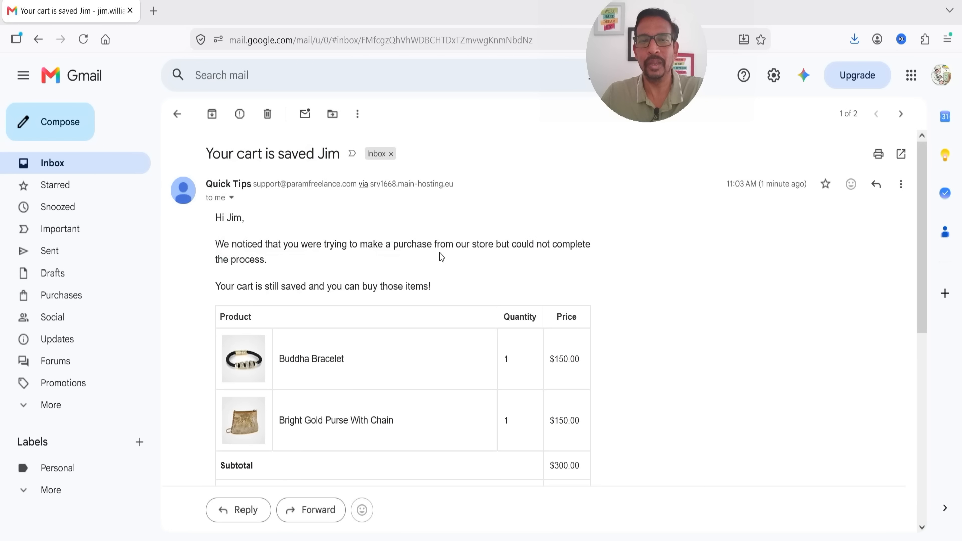
{"action": "scroll", "coordinate": [472, 253], "scroll_direction": "down", "scroll_amount": 5}
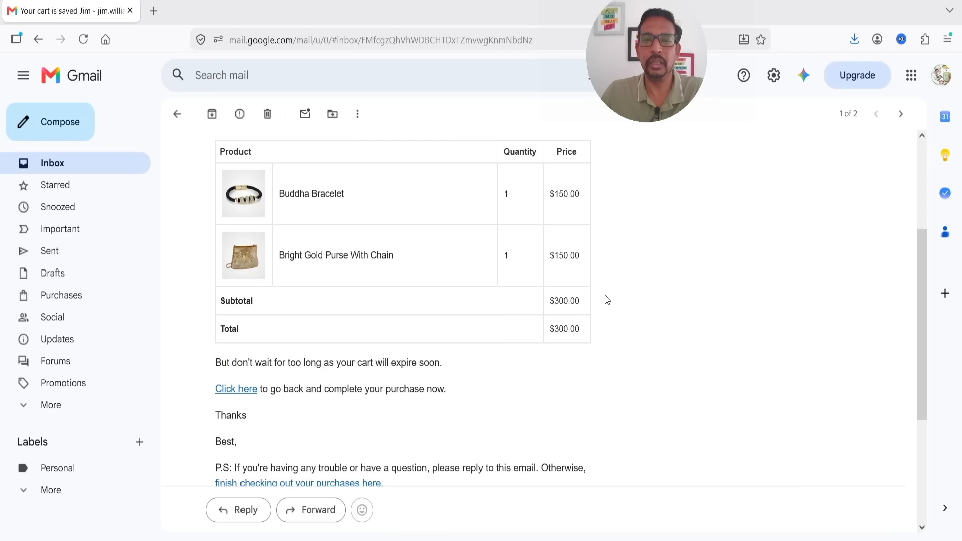
{"action": "scroll", "coordinate": [265, 178], "scroll_direction": "down", "scroll_amount": 5}
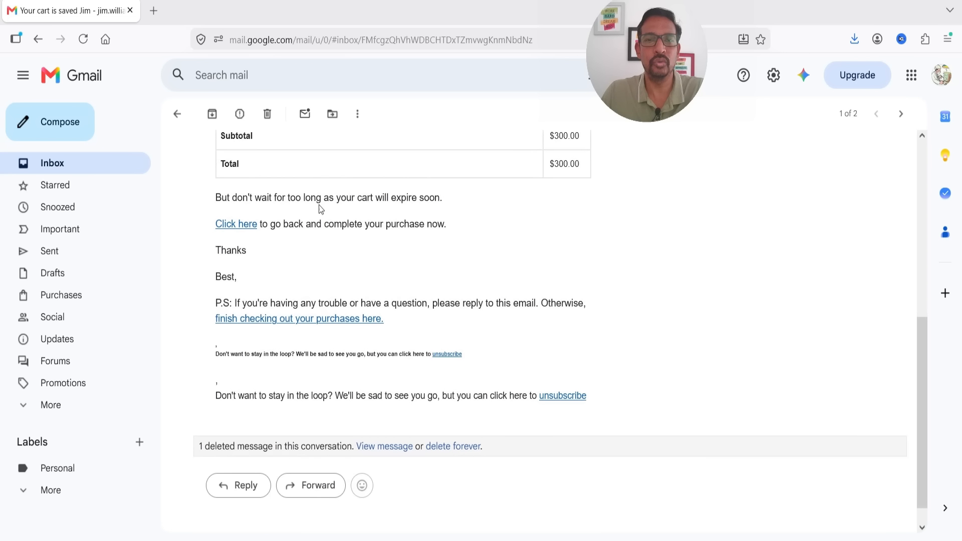
{"action": "left_click", "coordinate": [232, 224]}
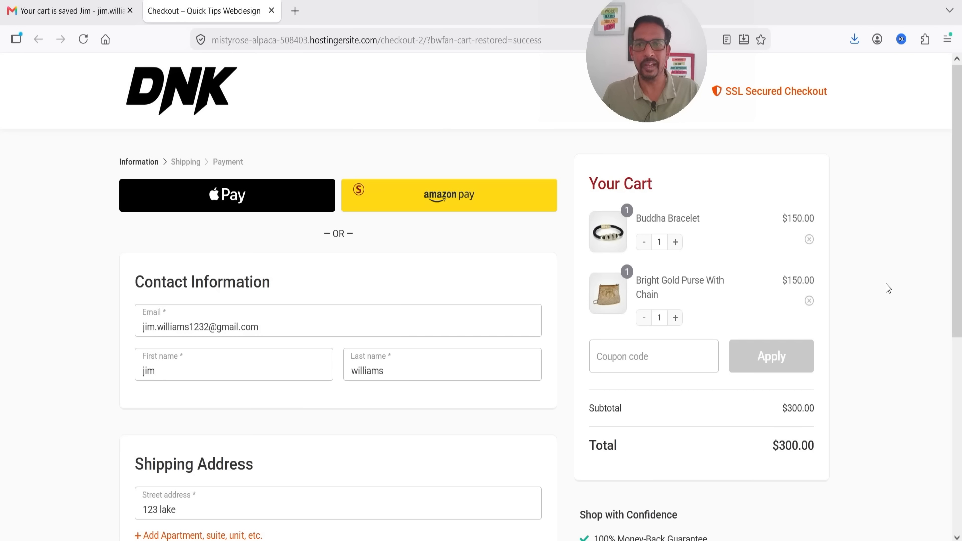
Go through the restored checkout's information and shipping steps and place the order with Cash on delivery
{"action": "scroll", "coordinate": [275, 264], "scroll_direction": "down", "scroll_amount": 5}
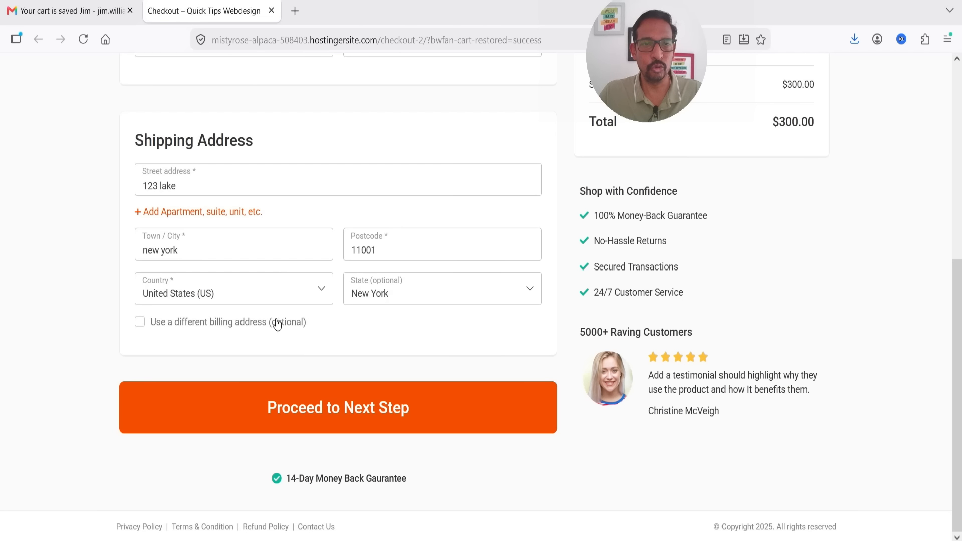
{"action": "left_click", "coordinate": [355, 393]}
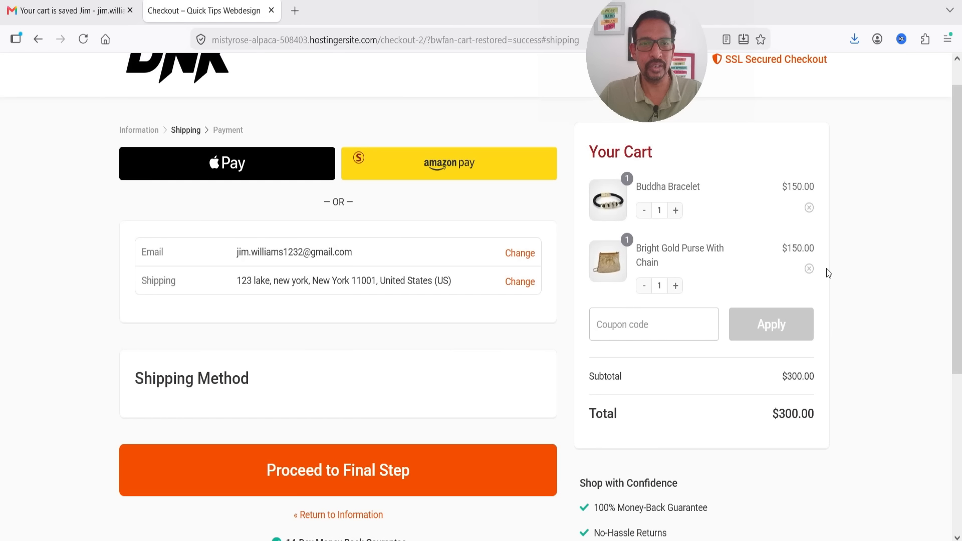
{"action": "scroll", "coordinate": [302, 284], "scroll_direction": "down", "scroll_amount": 2}
{"action": "scroll", "coordinate": [372, 397], "scroll_direction": "down", "scroll_amount": 1}
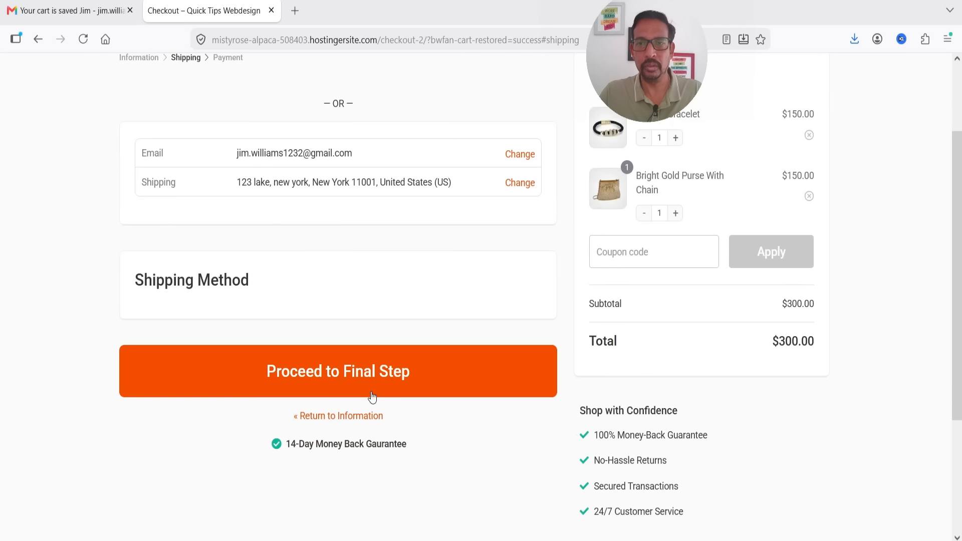
{"action": "left_click", "coordinate": [372, 397]}
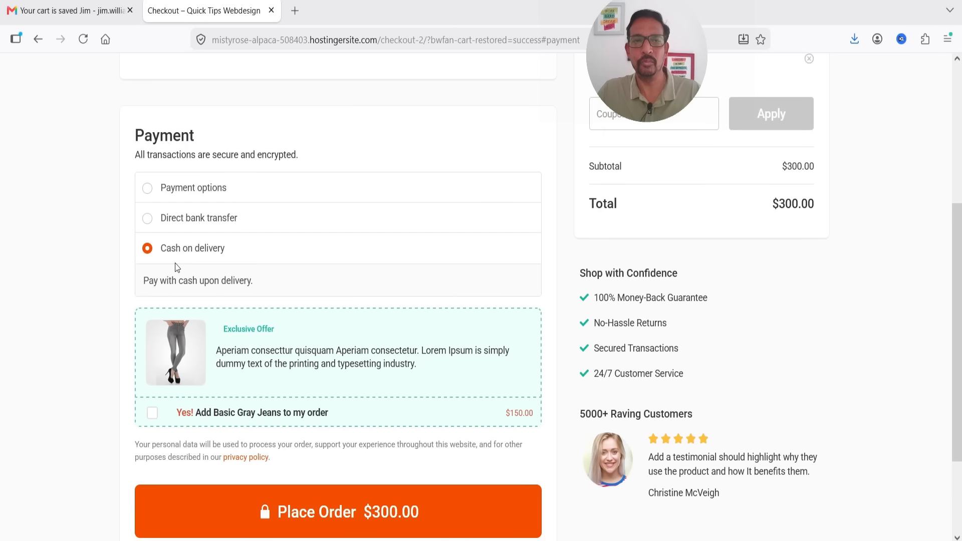
{"action": "left_click", "coordinate": [360, 522]}
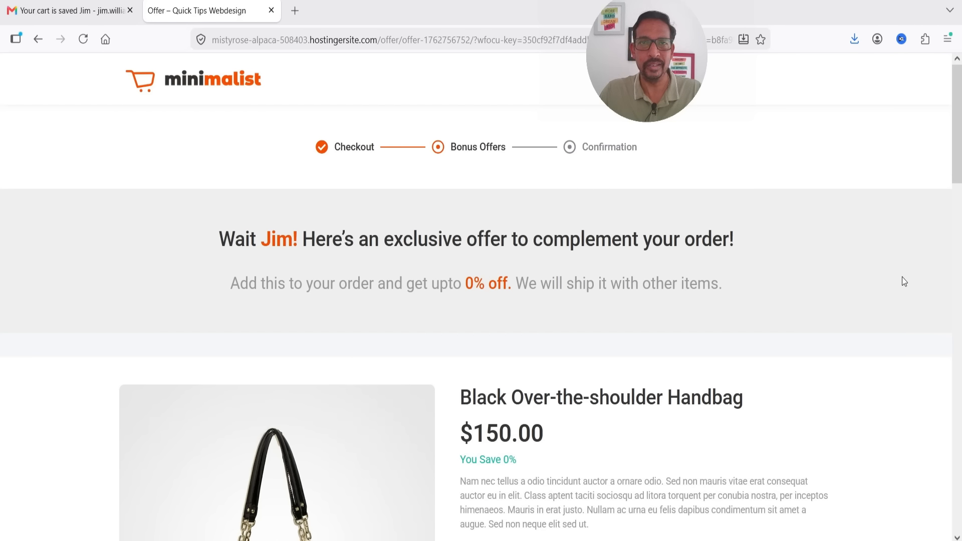
Decline the one-time Black Over-the-shoulder Handbag offer and review the order confirmation page
{"action": "scroll", "coordinate": [839, 242], "scroll_direction": "down", "scroll_amount": 6}
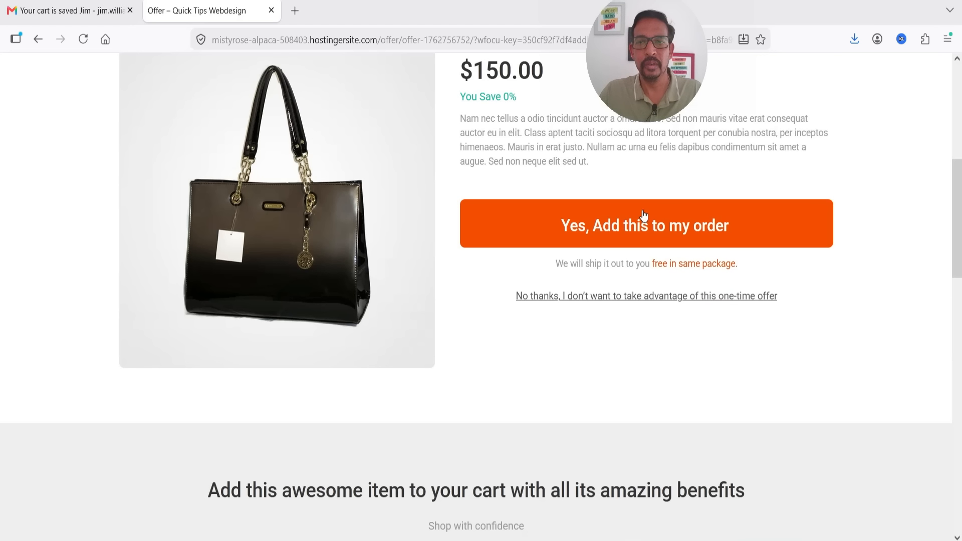
{"action": "left_click", "coordinate": [581, 296]}
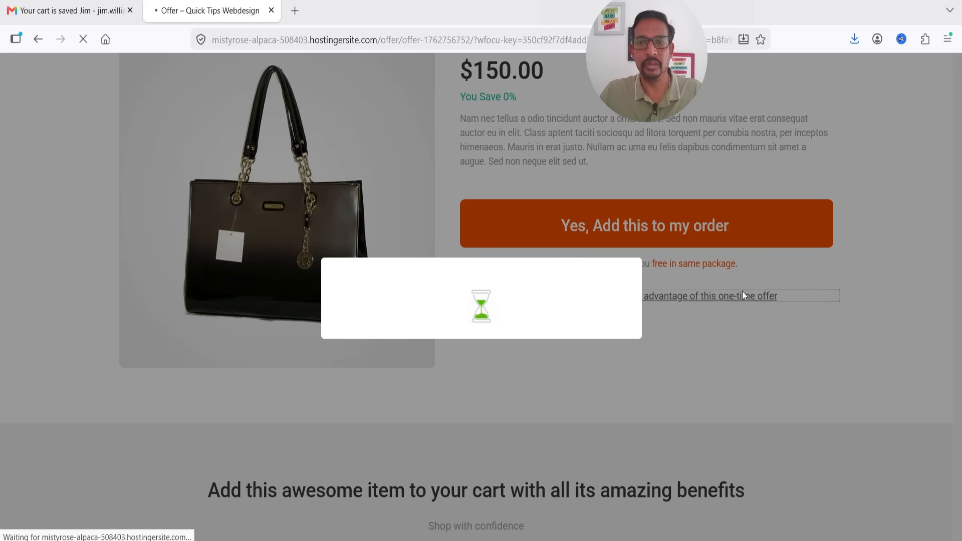
{"action": "scroll", "coordinate": [680, 278], "scroll_direction": "down", "scroll_amount": 5}
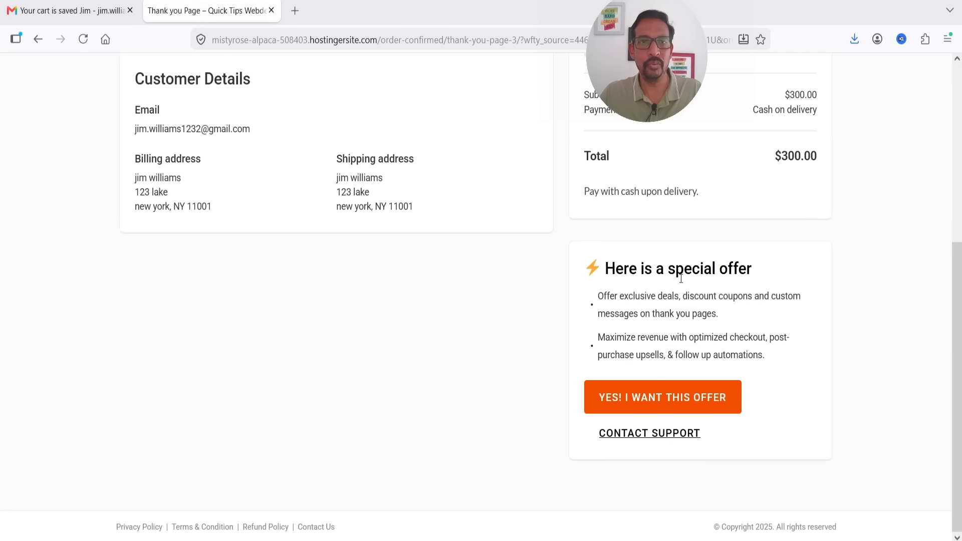
{"action": "scroll", "coordinate": [677, 281], "scroll_direction": "up", "scroll_amount": 5}
Go to the store's home page, open the customer's My Account page and view the orders
{"action": "left_click", "coordinate": [379, 42]}
{"action": "key", "text": "shift+End"}
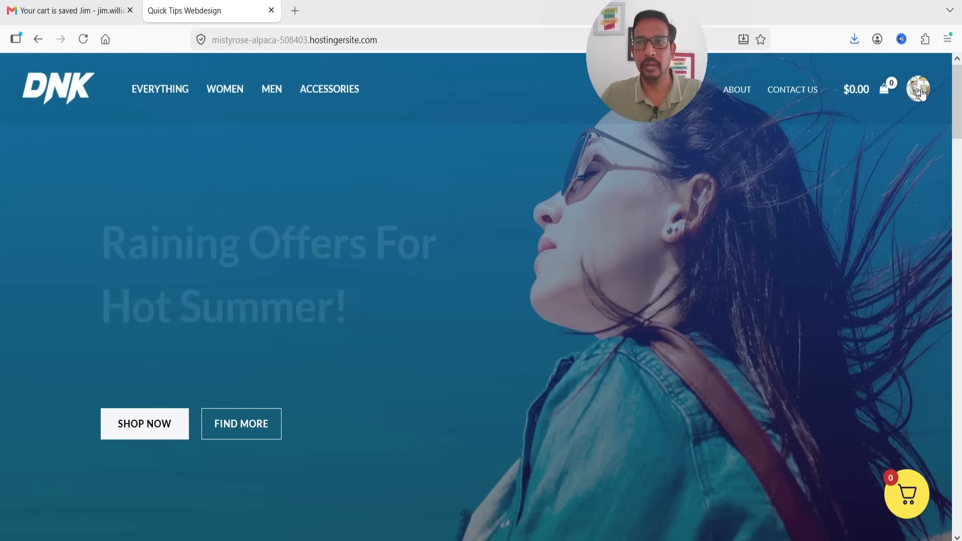
{"action": "left_click", "coordinate": [922, 94]}
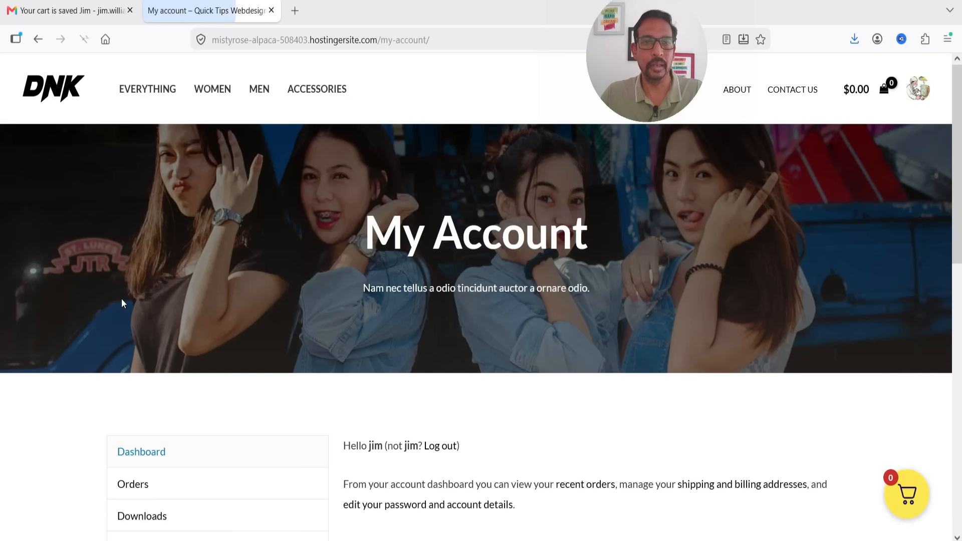
{"action": "scroll", "coordinate": [123, 301], "scroll_direction": "down", "scroll_amount": 4}
{"action": "left_click", "coordinate": [133, 266]}
{"action": "scroll", "coordinate": [549, 306], "scroll_direction": "down", "scroll_amount": 4}
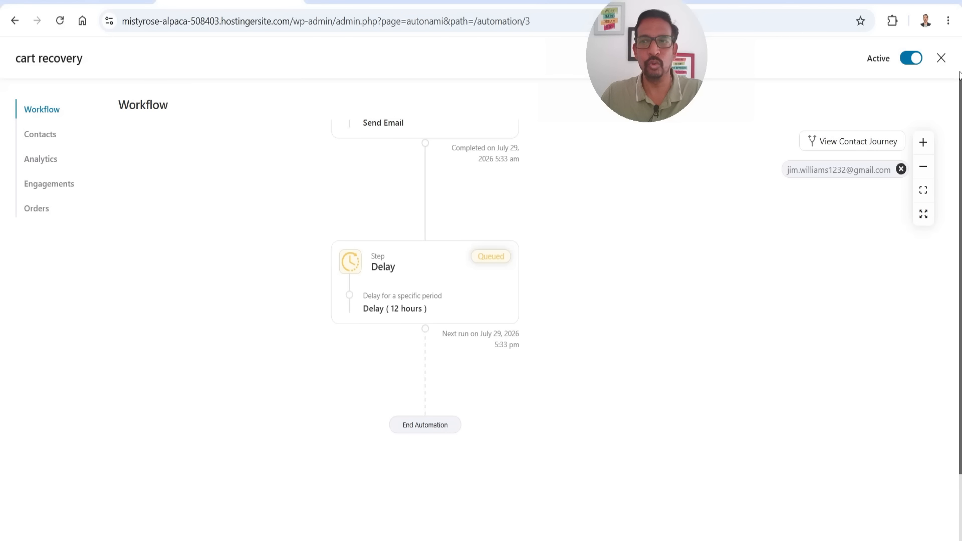
Switch to the WordPress admin, close the cart recovery automation and check the Recoverable Carts list
{"action": "left_click", "coordinate": [941, 58]}
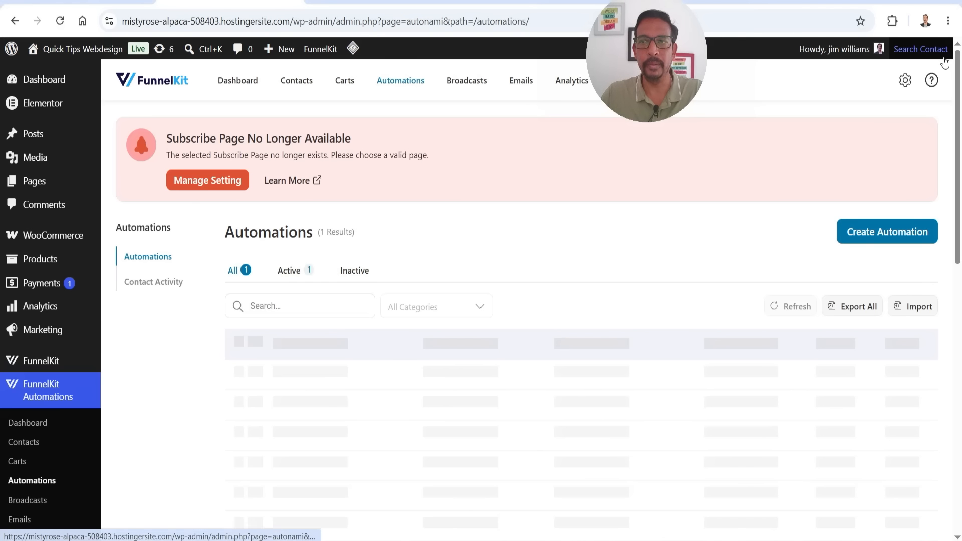
{"action": "left_click", "coordinate": [16, 461]}
{"action": "scroll", "coordinate": [472, 272], "scroll_direction": "down", "scroll_amount": 2}
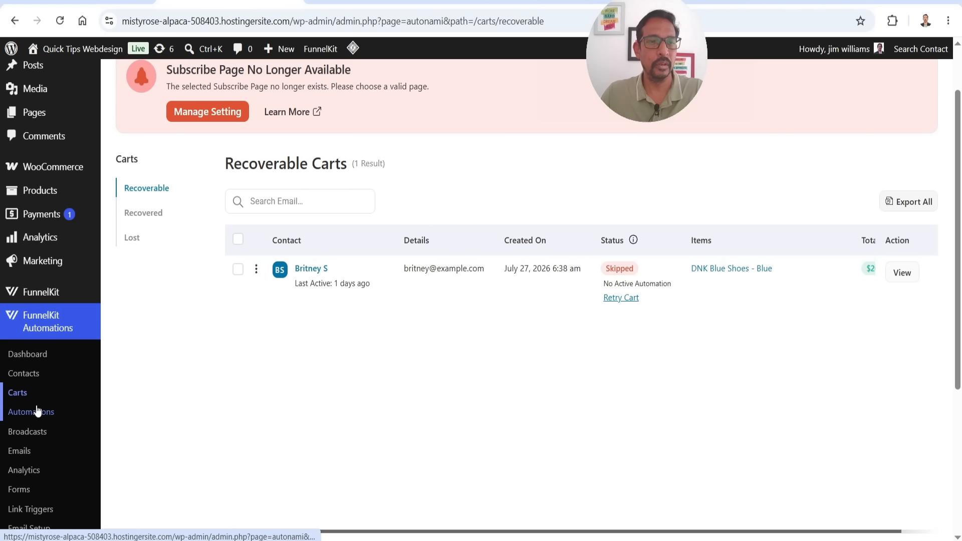
Open the FunnelKit Automations dashboard and review the total orders, revenue, recent carts and top automations
{"action": "left_click", "coordinate": [30, 354]}
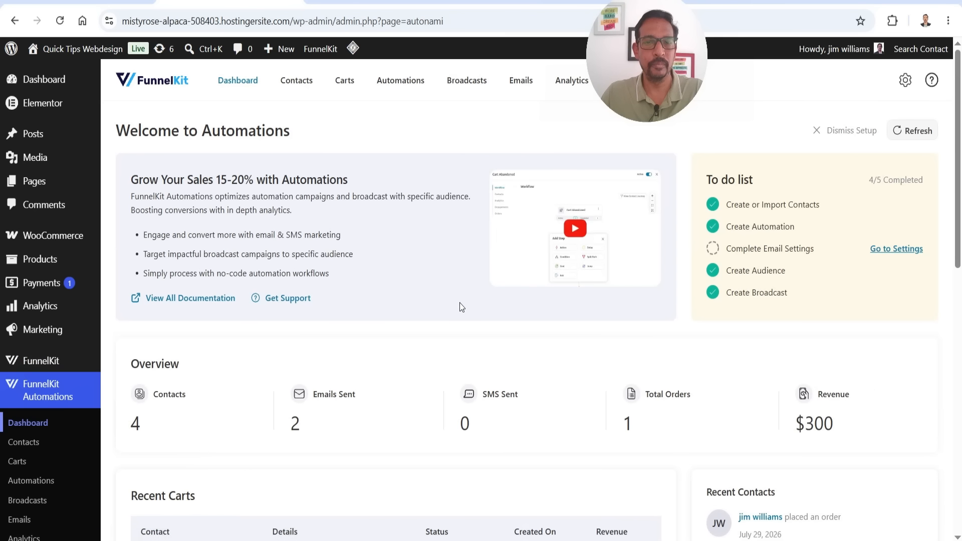
{"action": "scroll", "coordinate": [461, 306], "scroll_direction": "down", "scroll_amount": 4}
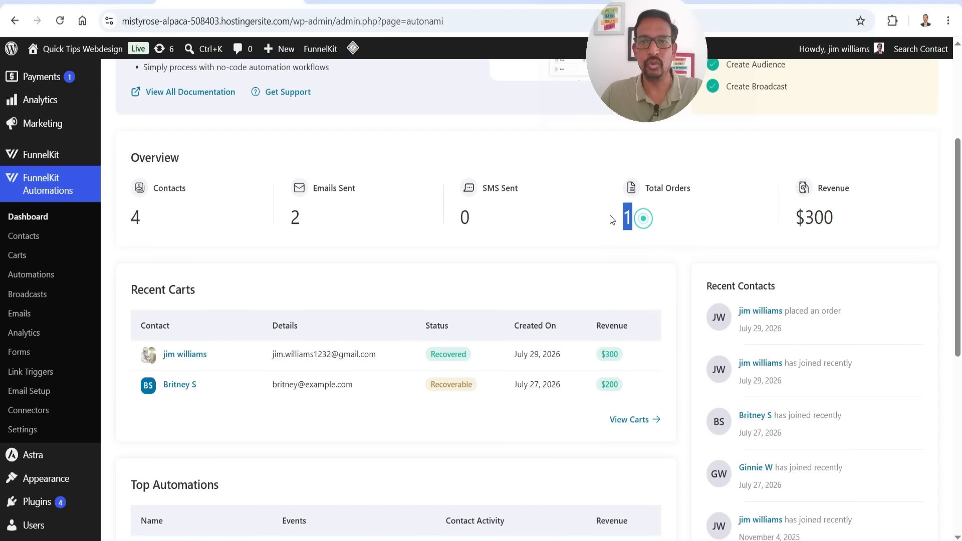
{"action": "left_click_drag", "start_coordinate": [831, 223], "coordinate": [797, 220]}
{"action": "left_click", "coordinate": [864, 217]}
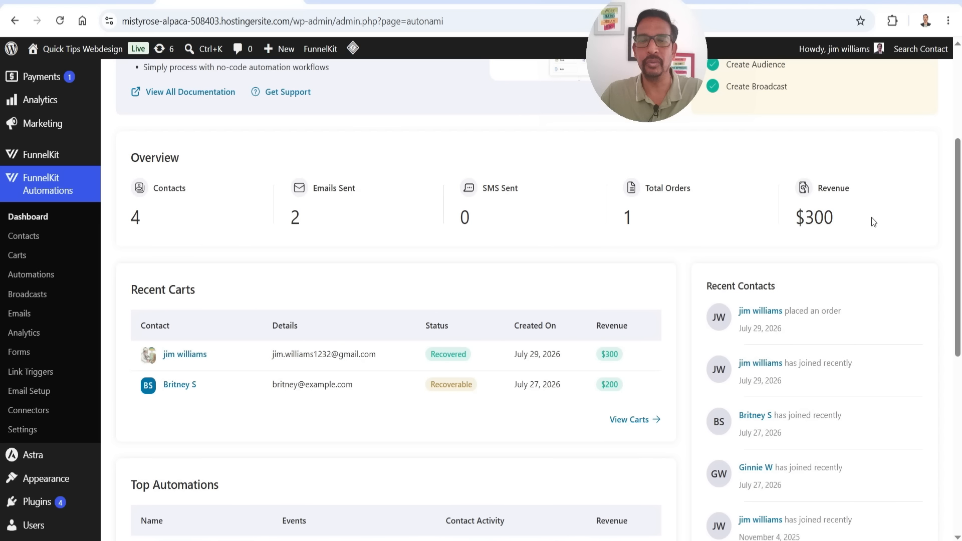
{"action": "scroll", "coordinate": [872, 219], "scroll_direction": "down", "scroll_amount": 3}
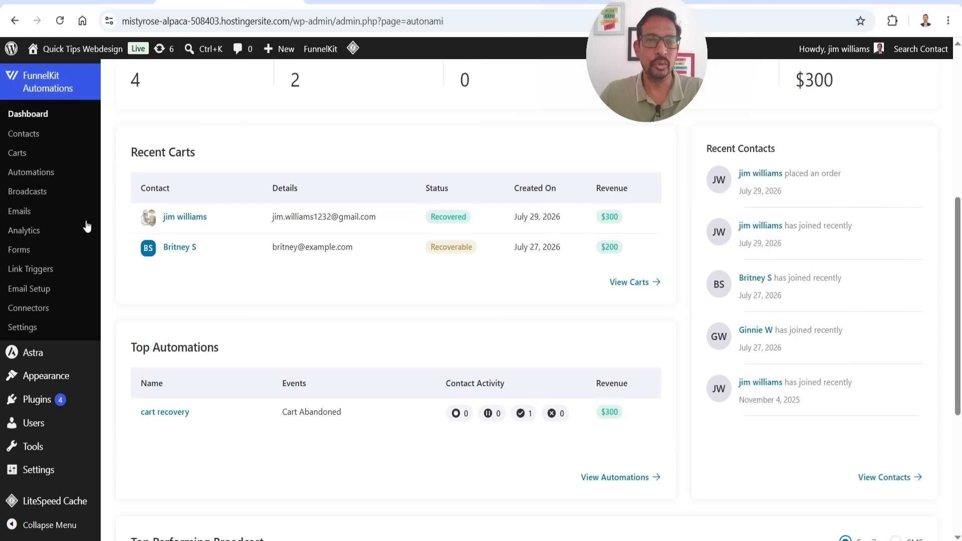